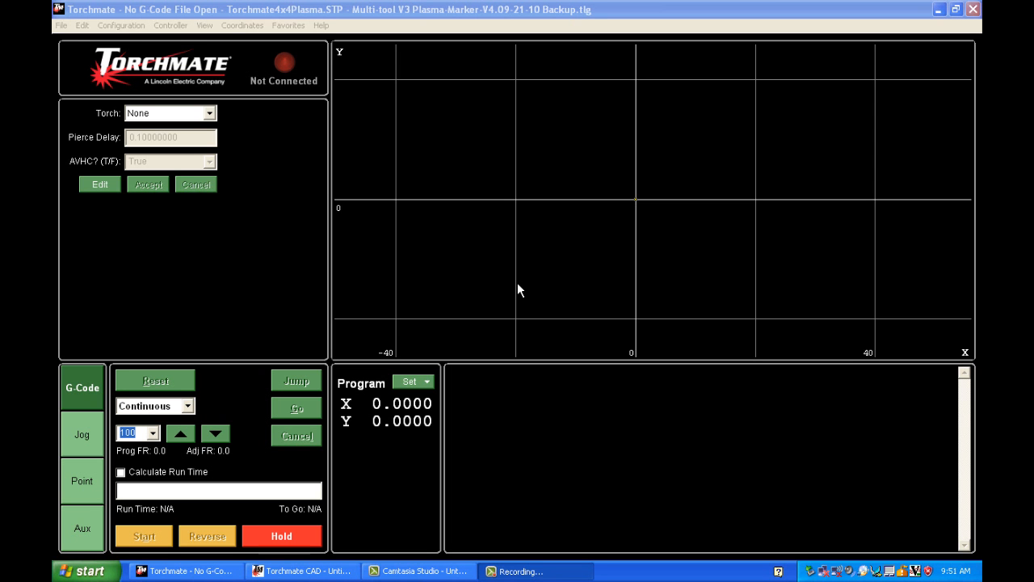
In the output line configuration, describe output lines 2 through 6 as 2, 3, 4, 5 and 6, and accept the configuration.
click(126, 27)
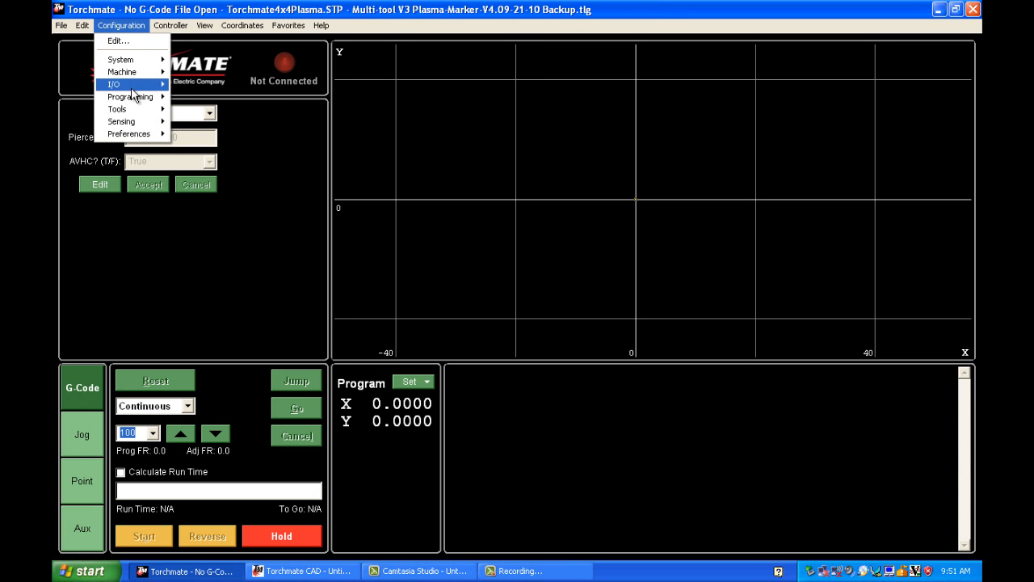
mouse_move(132, 85)
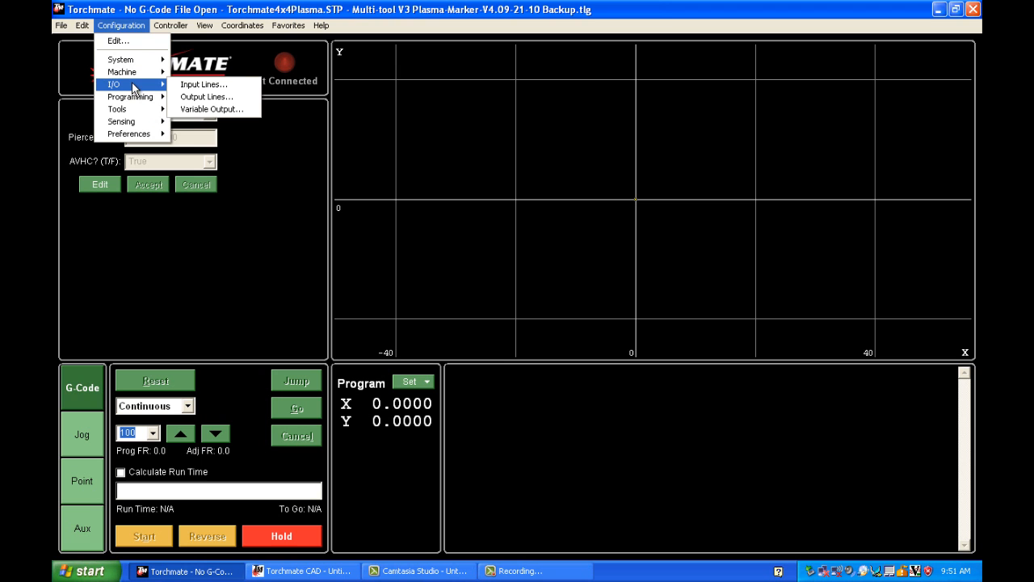
click(182, 98)
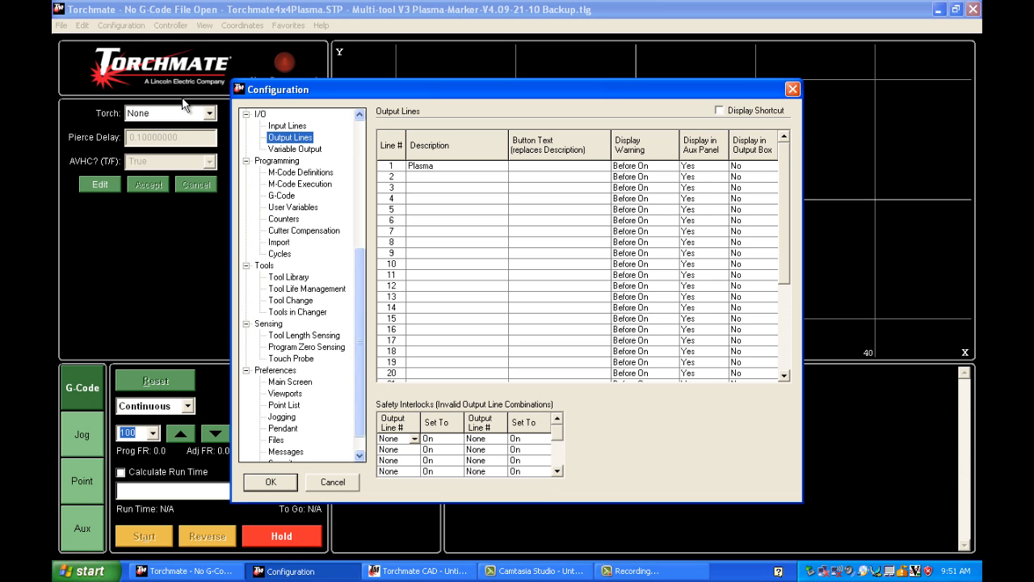
click(423, 175)
text(2)
key(Return)
text(3)
key(Return)
text(4)
key(Return)
text(5)
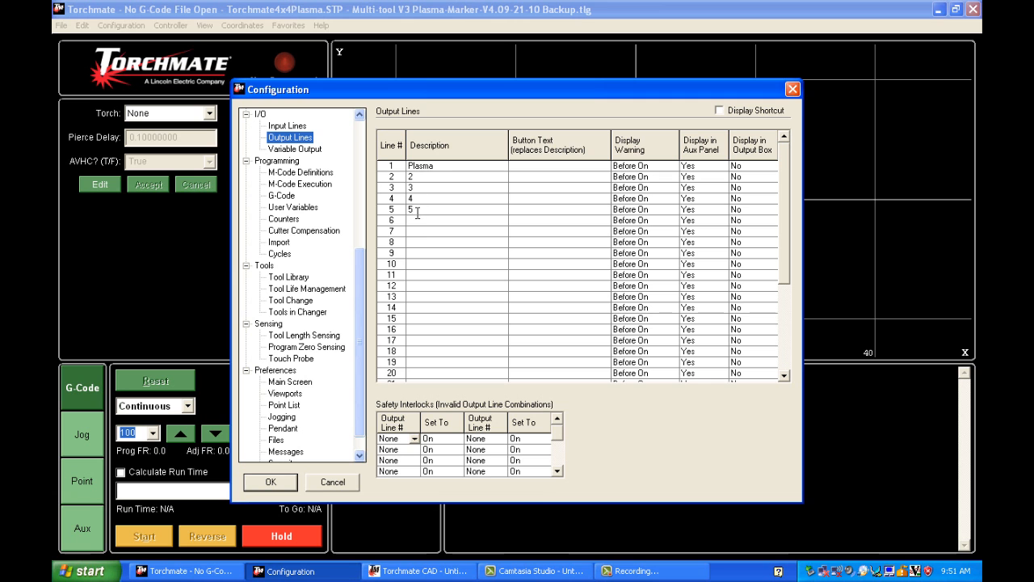
click(418, 220)
text(6)
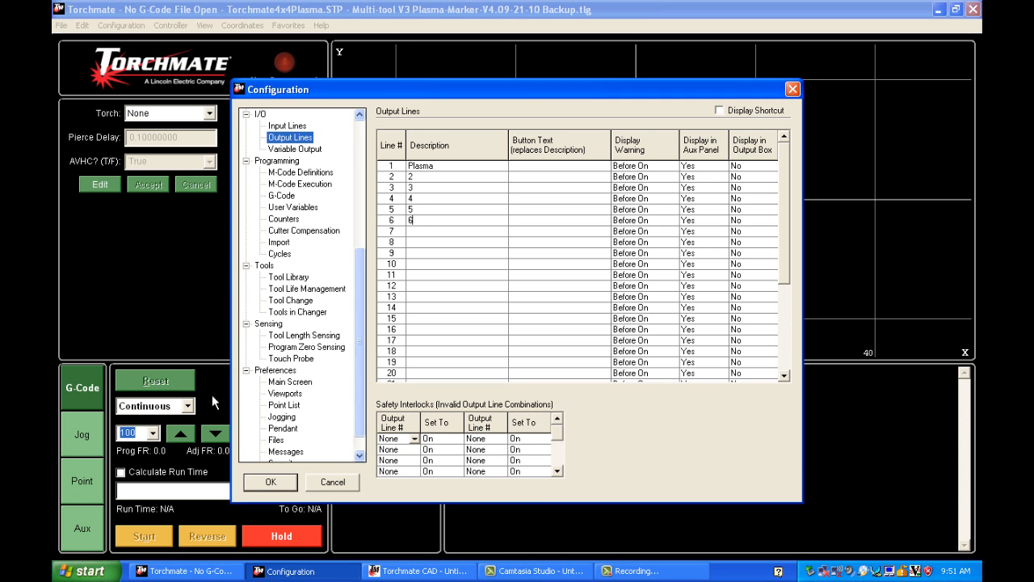
click(267, 482)
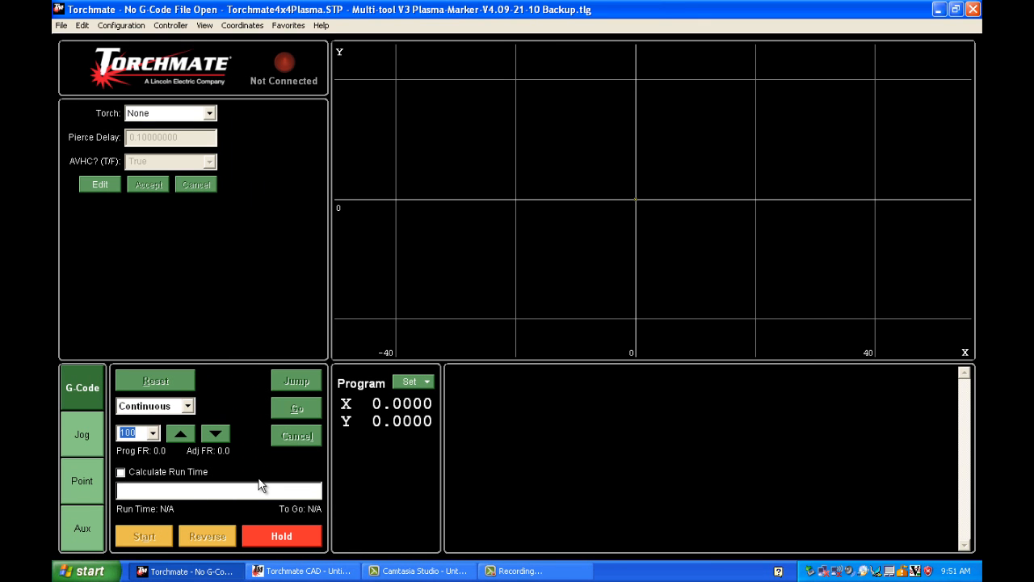
Test auxiliary output lines 2, 3 and 4 one at a time, switching each on and back off.
click(83, 529)
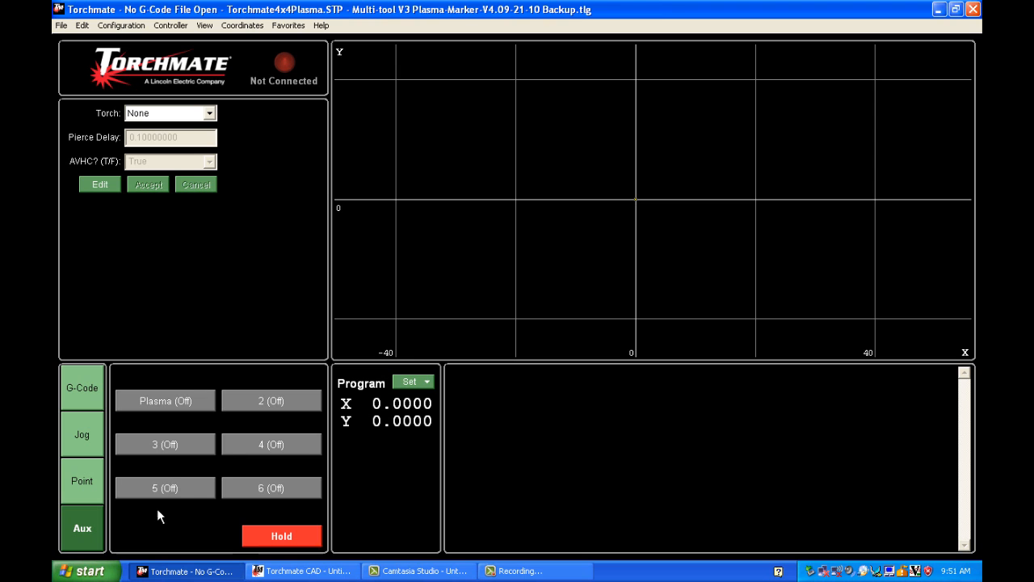
click(286, 399)
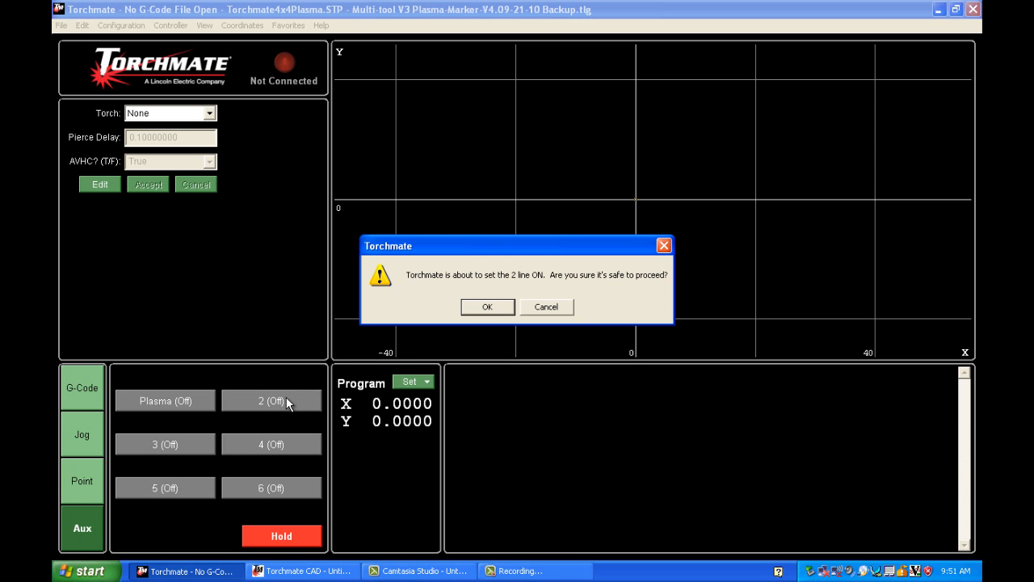
click(477, 312)
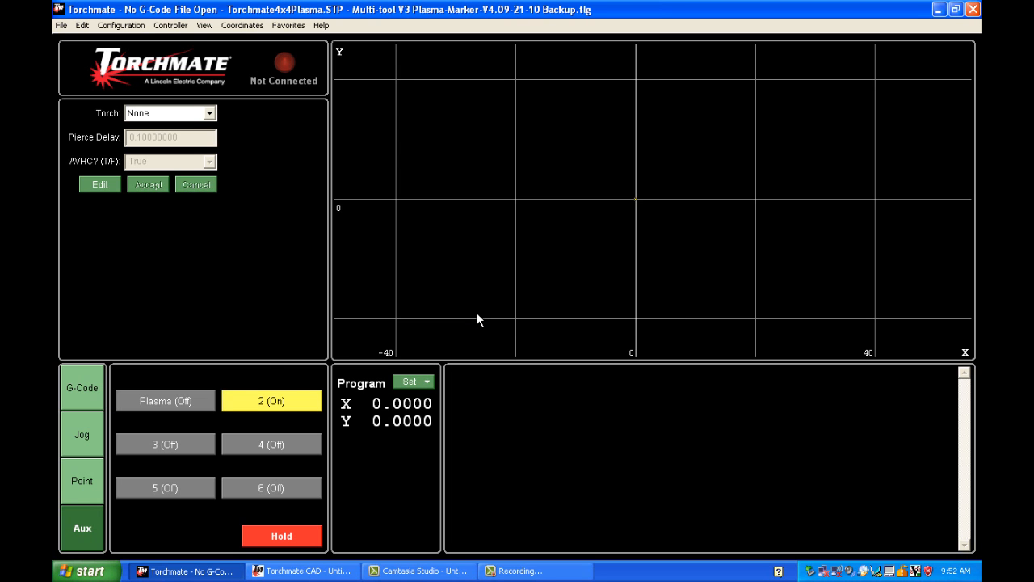
click(261, 401)
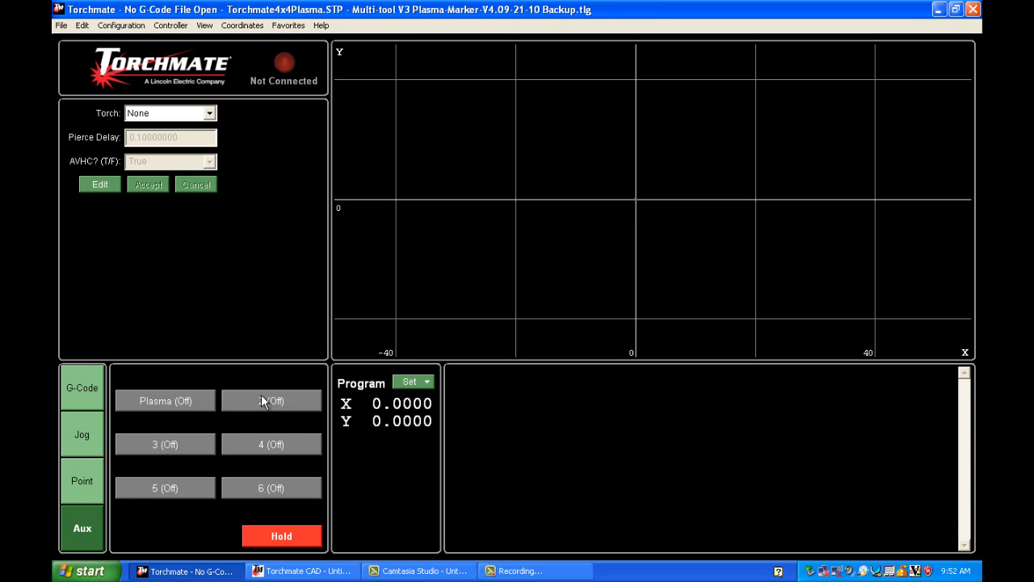
click(188, 441)
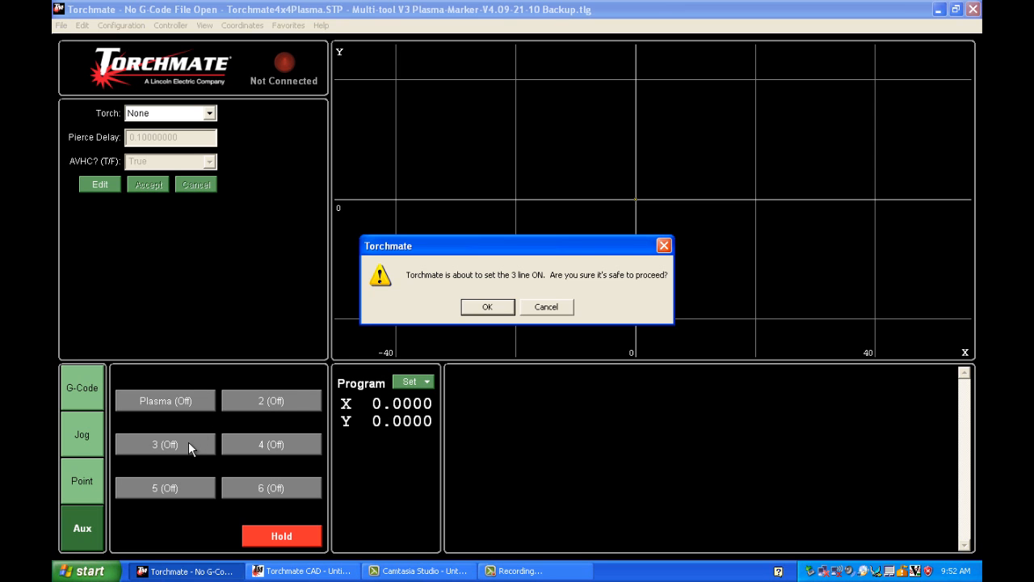
click(497, 309)
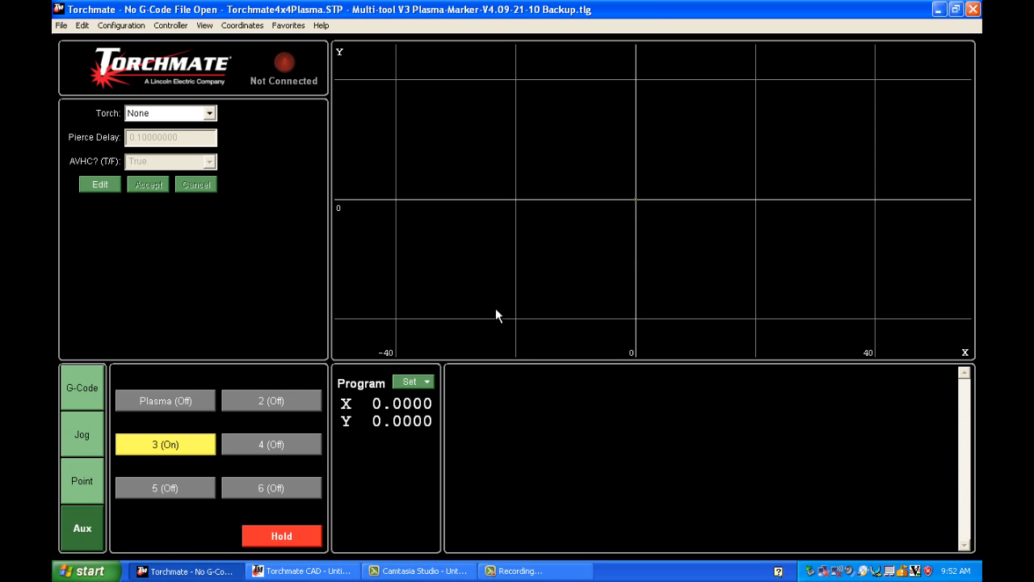
click(185, 446)
click(259, 449)
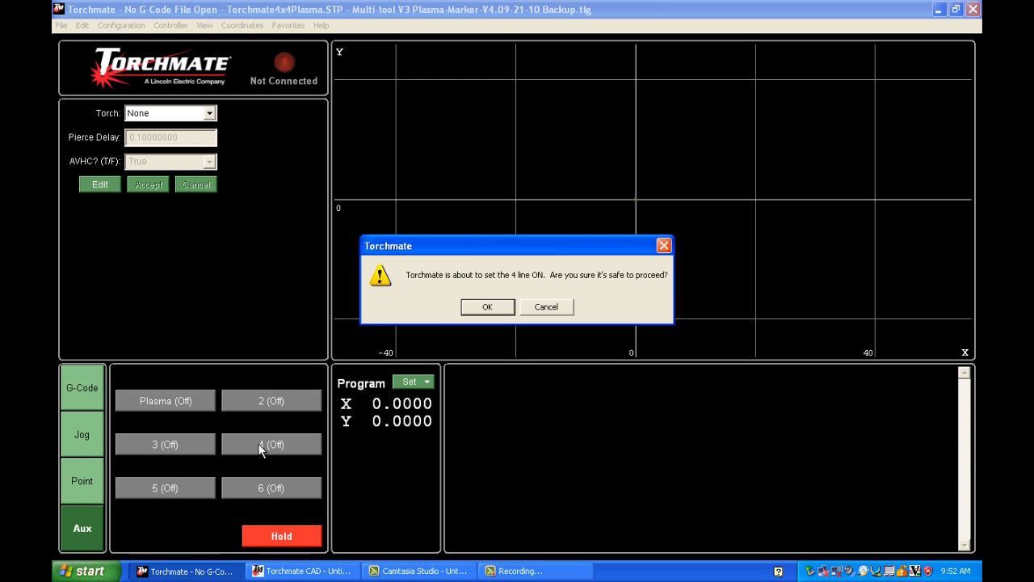
click(491, 306)
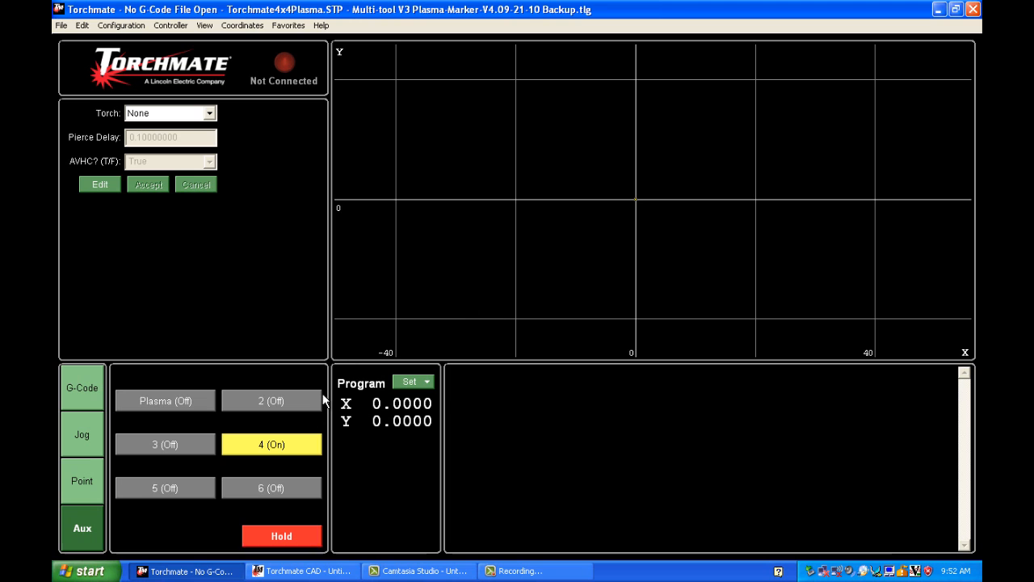
click(288, 453)
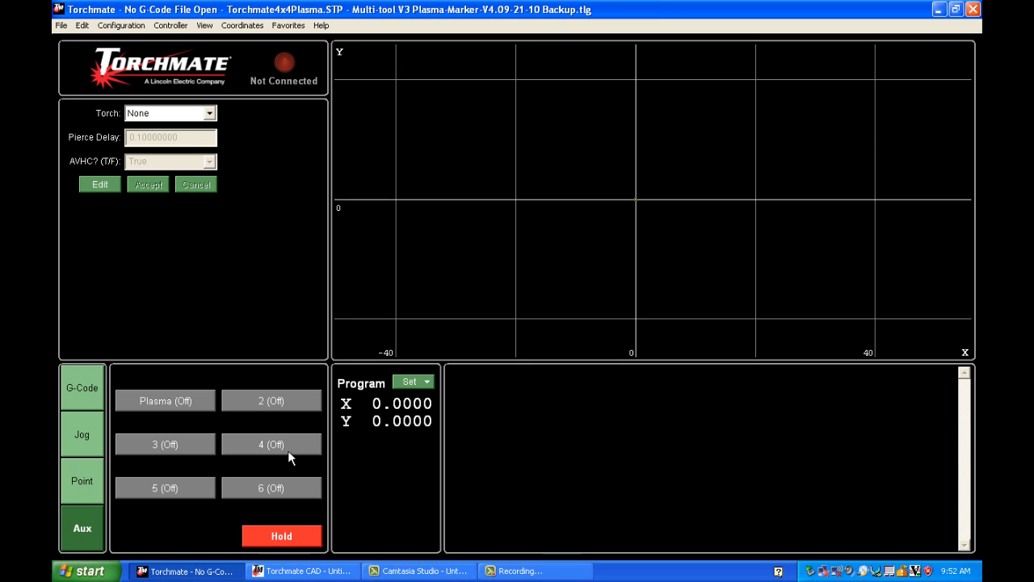
Clear the descriptions of output lines 2, 3, 5 and 6 in the output line configuration.
click(121, 26)
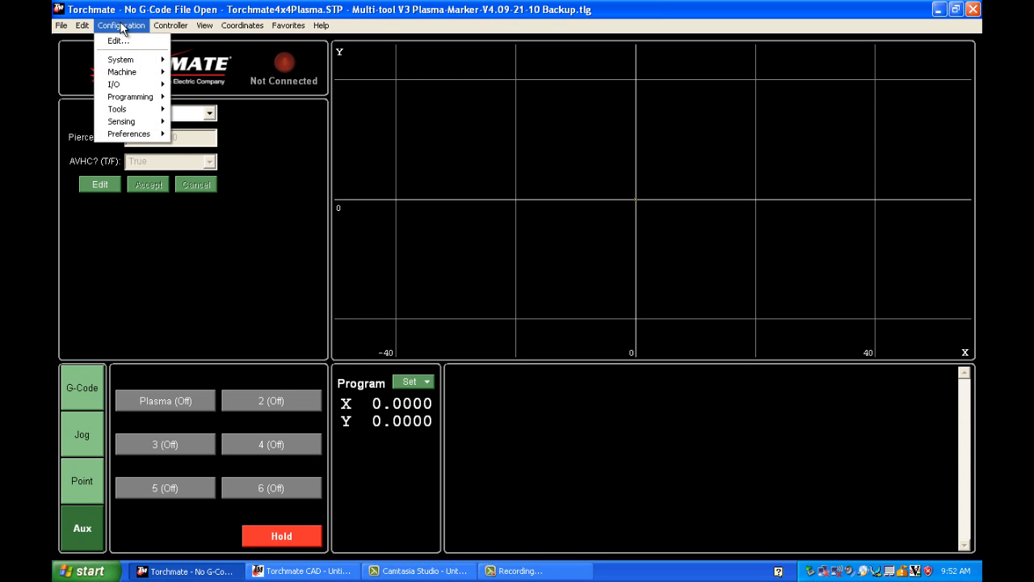
mouse_move(134, 91)
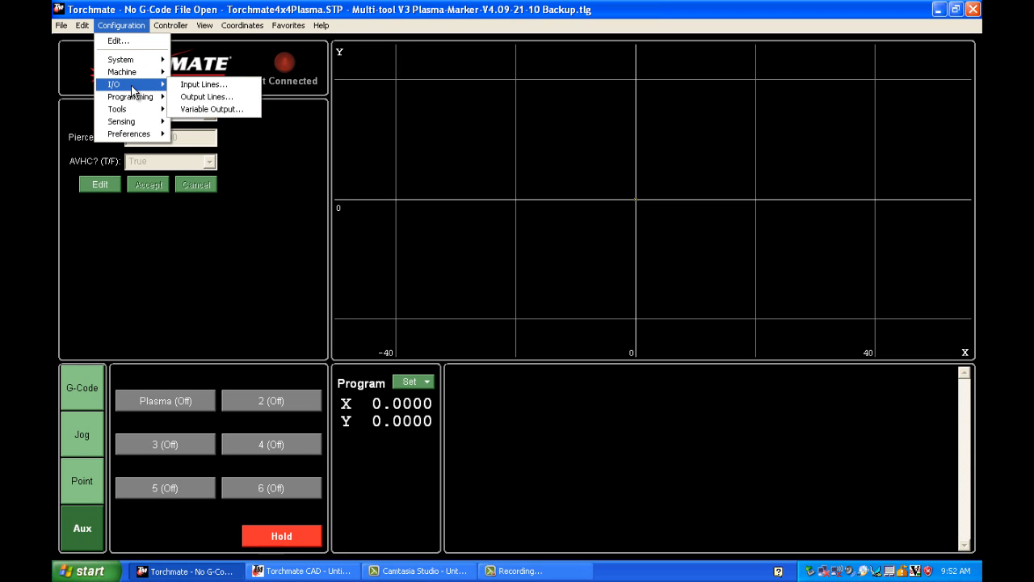
click(194, 98)
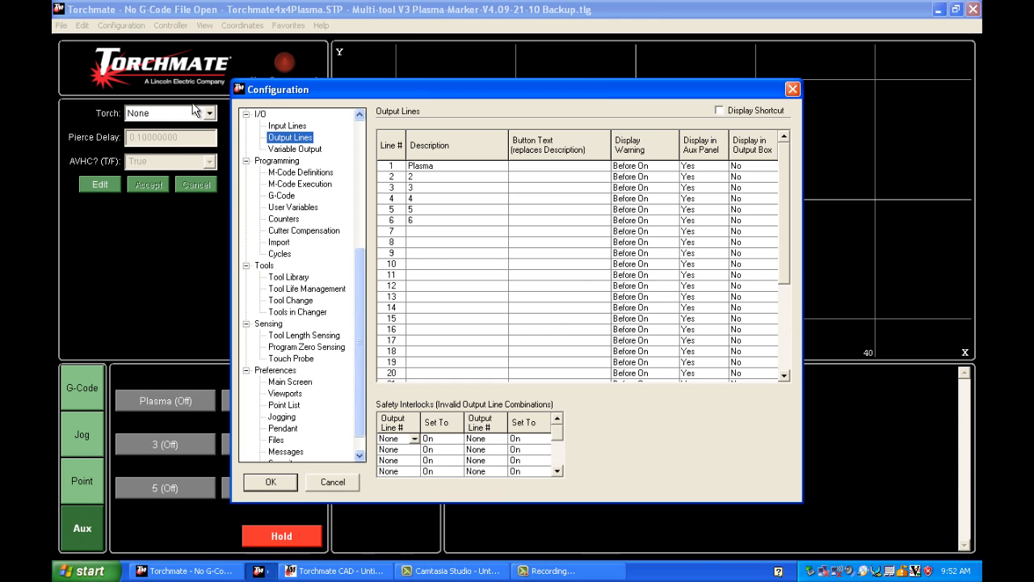
double_click(415, 176)
key(BackSpace)
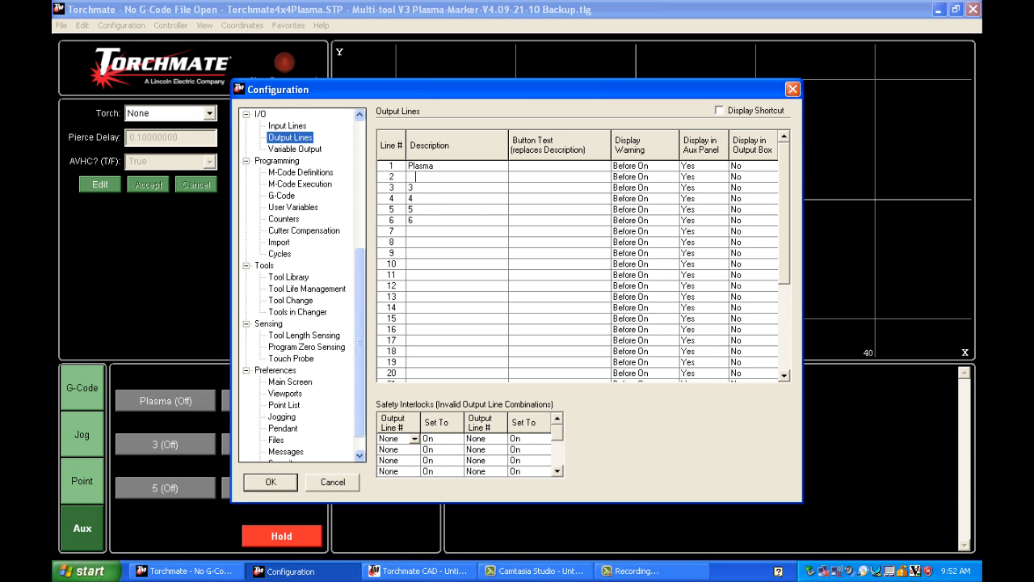
double_click(420, 188)
key(BackSpace)
double_click(421, 209)
key(BackSpace)
double_click(418, 220)
key(BackSpace)
Change the description of output line 4 to Platemarker.
double_click(418, 197)
key(BackSpace)
text(Plremar)
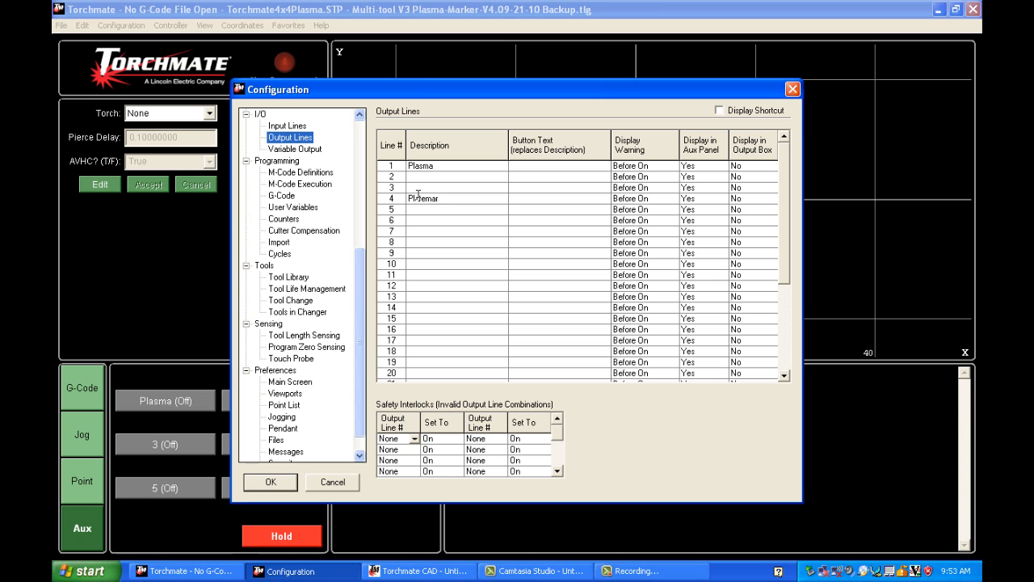
text(ker)
Set Display in Output Box to Yes for the Plasma and Platemarker output lines and accept the configuration.
click(771, 166)
click(772, 167)
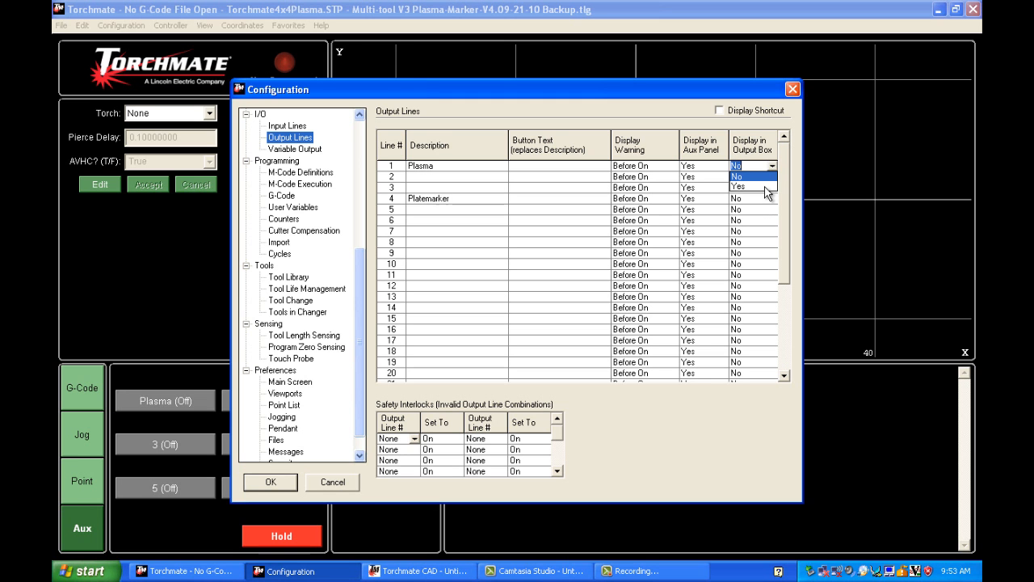
click(766, 191)
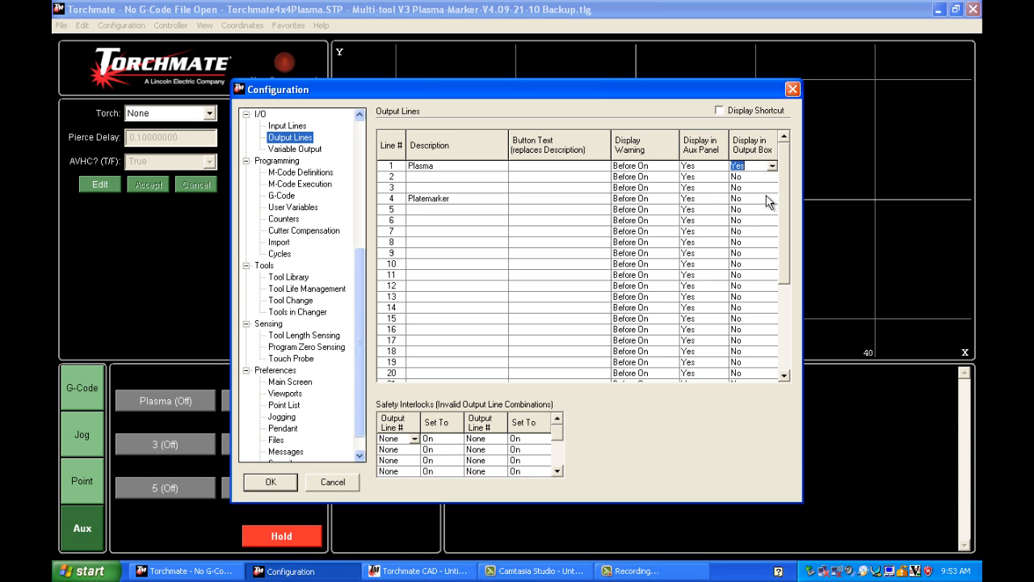
click(767, 198)
click(773, 199)
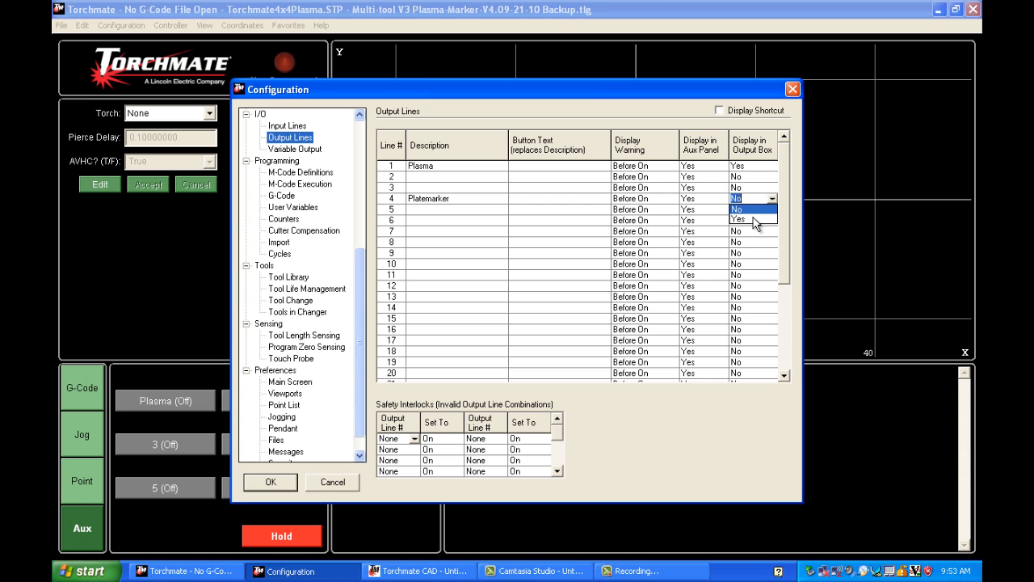
click(752, 218)
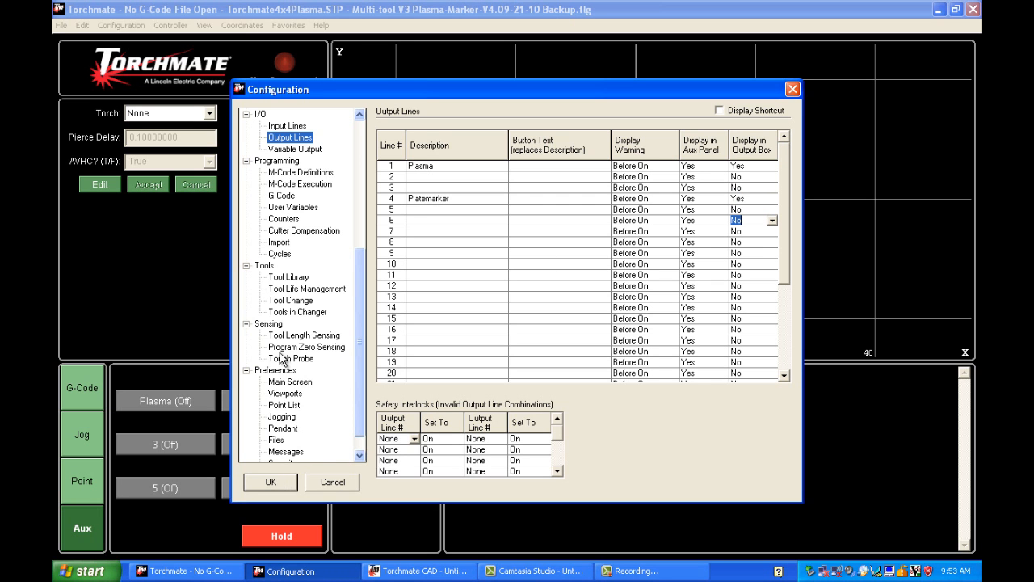
click(269, 483)
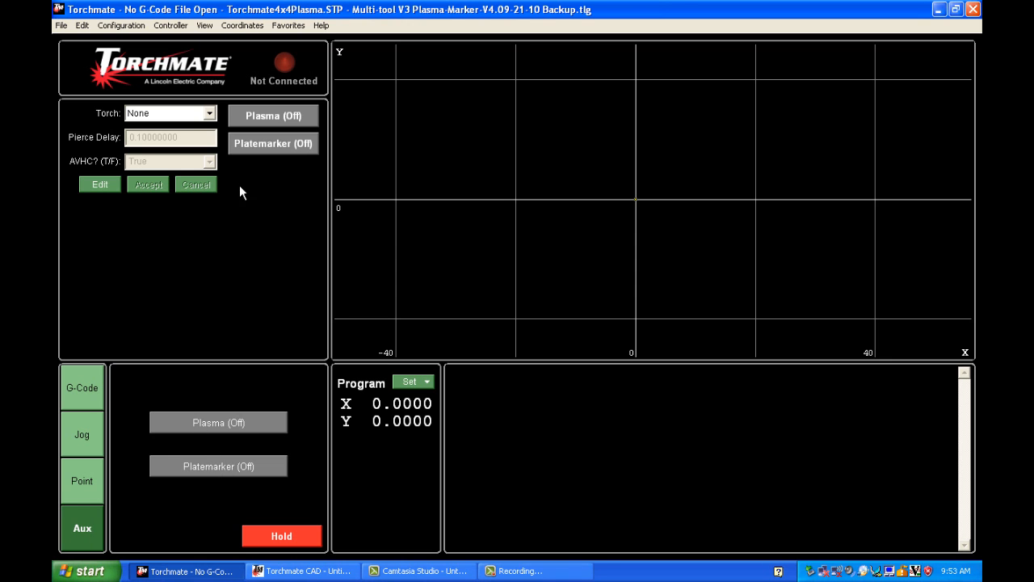
Test the Platemarker output by switching it on and back off, and return to the G-Code controls.
click(264, 145)
click(503, 312)
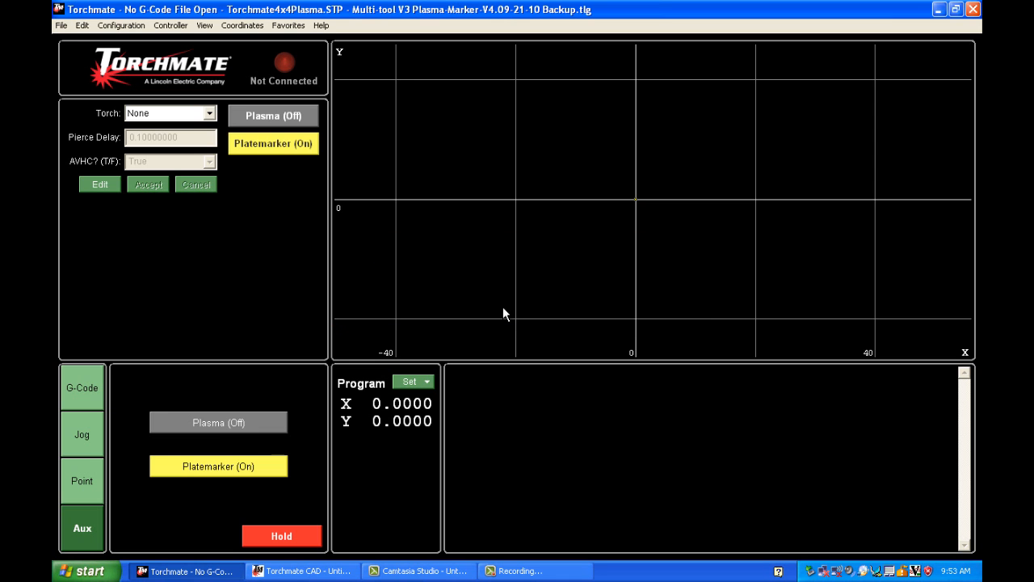
click(287, 154)
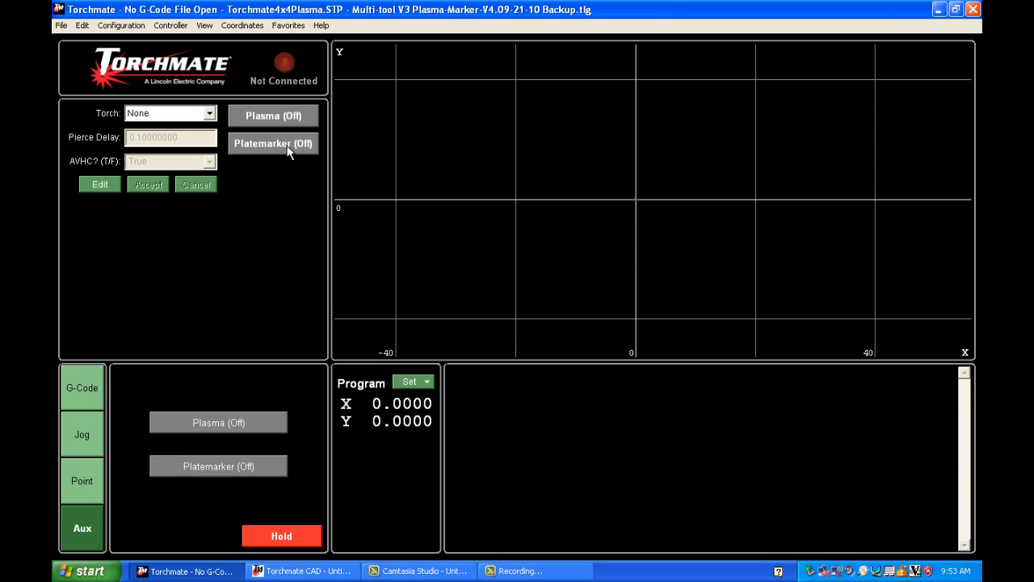
click(86, 399)
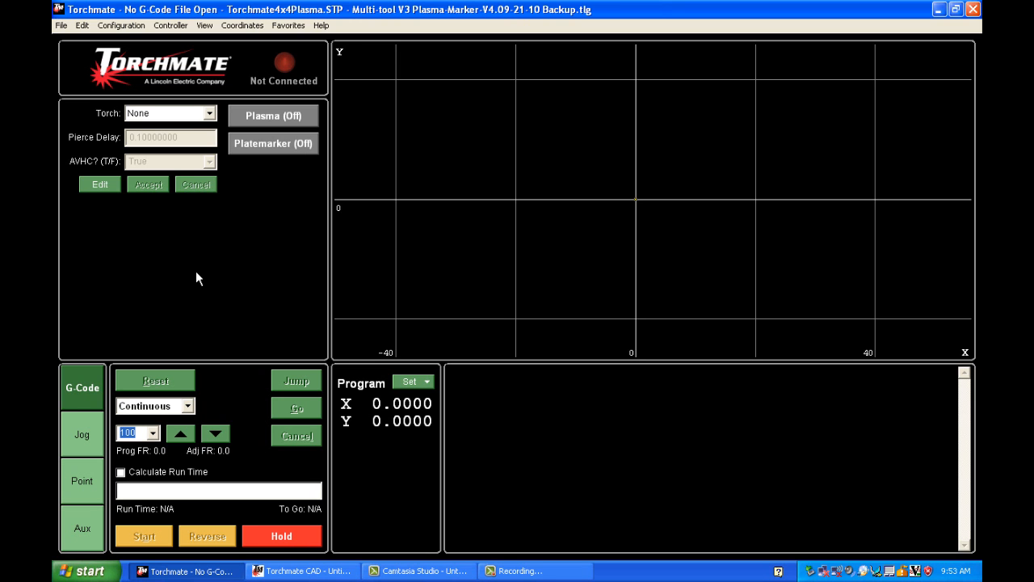
In the M-code definitions, set the M-code number of Plasma On to 12 and Plasma Off to 13.
click(127, 26)
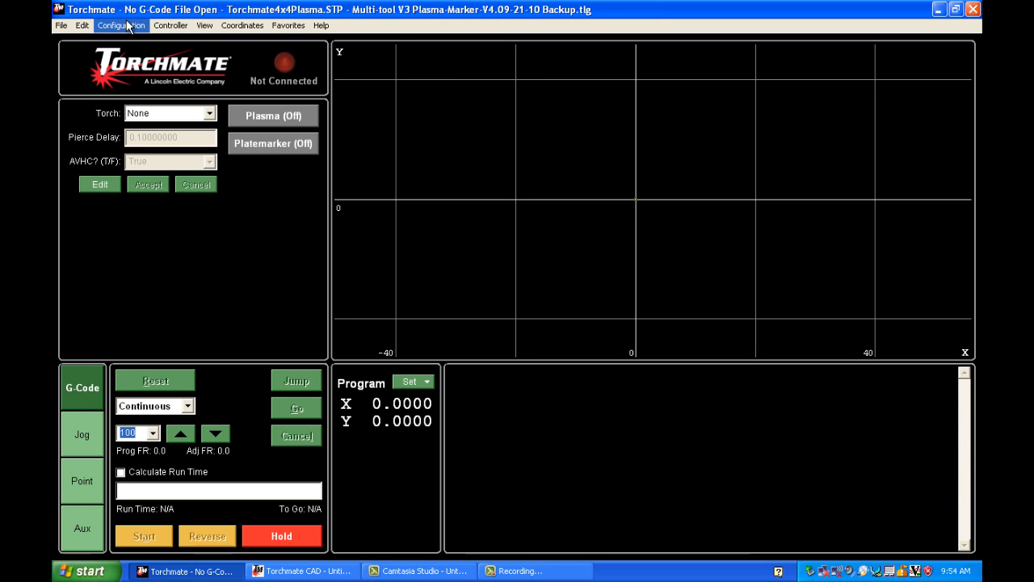
click(126, 26)
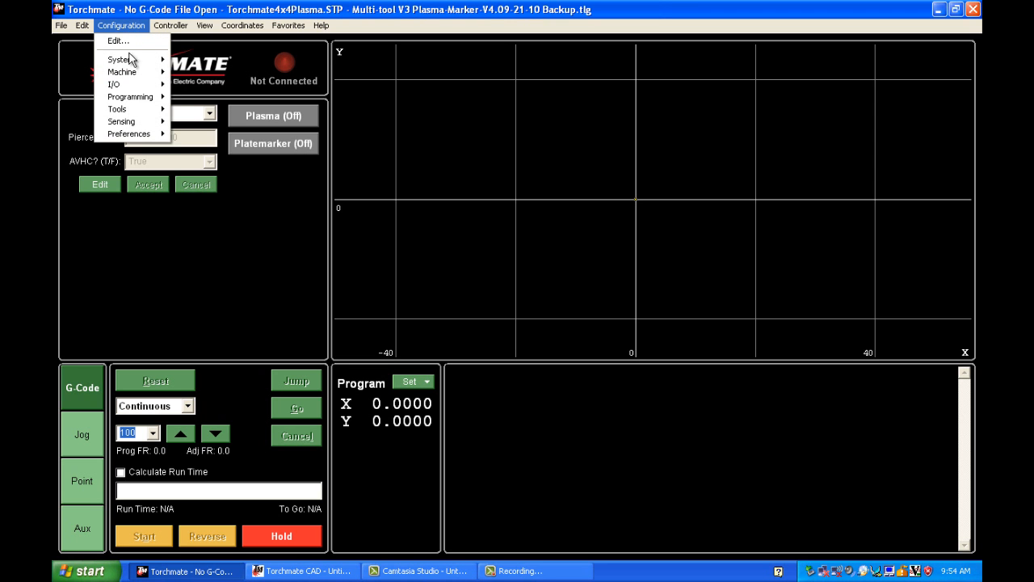
mouse_move(141, 98)
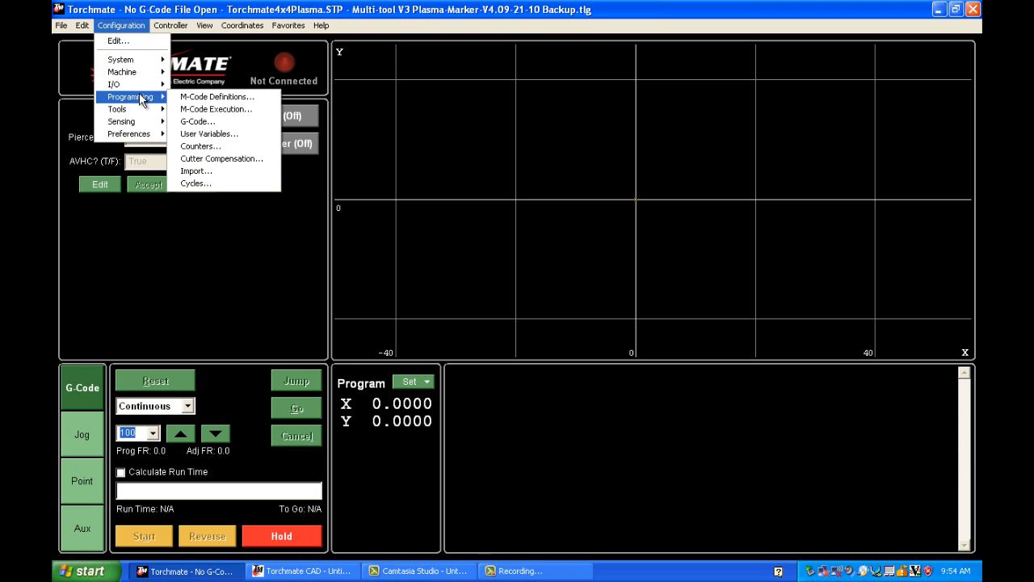
click(204, 96)
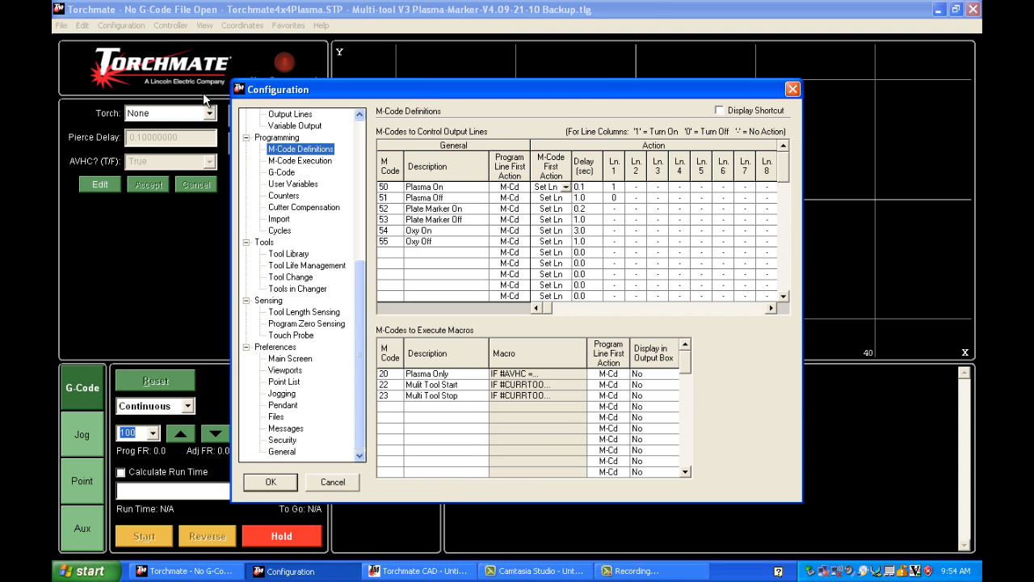
click(391, 187)
text(12)
click(394, 195)
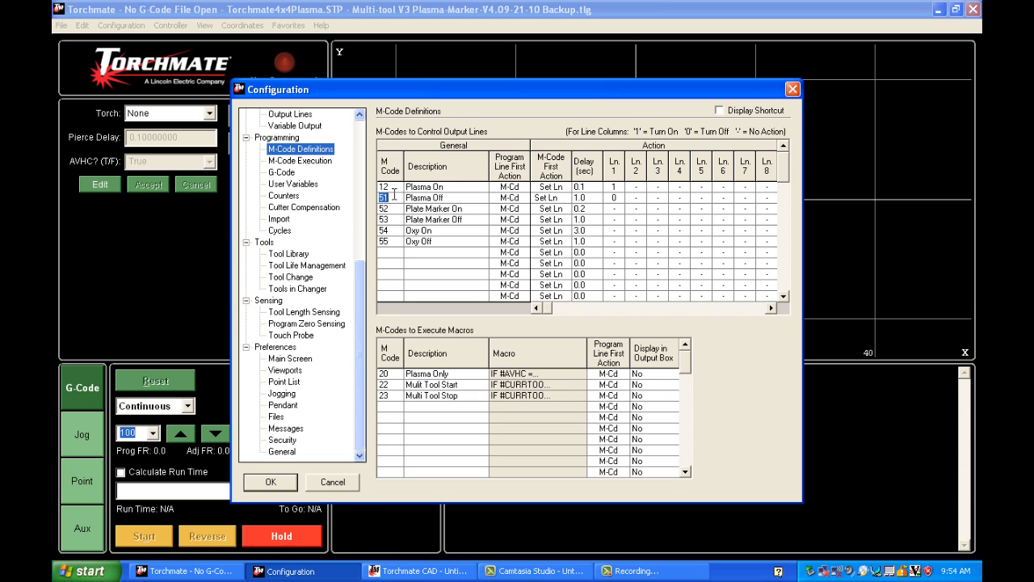
text(13)
In the M-code definitions, set Ln. 4 to 1 for Plate Marker On and to 0 for Plate Marker Off.
click(682, 210)
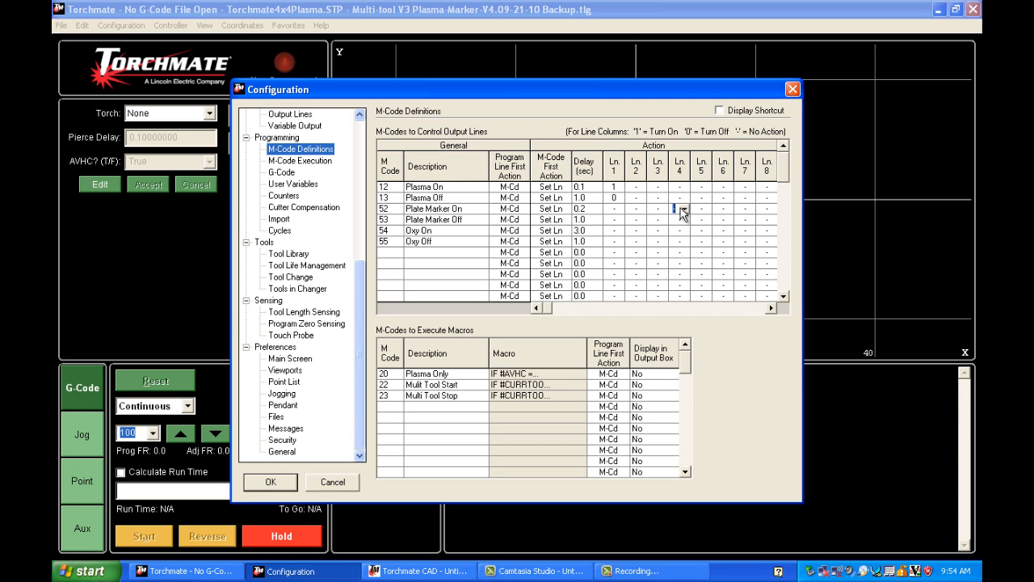
click(683, 210)
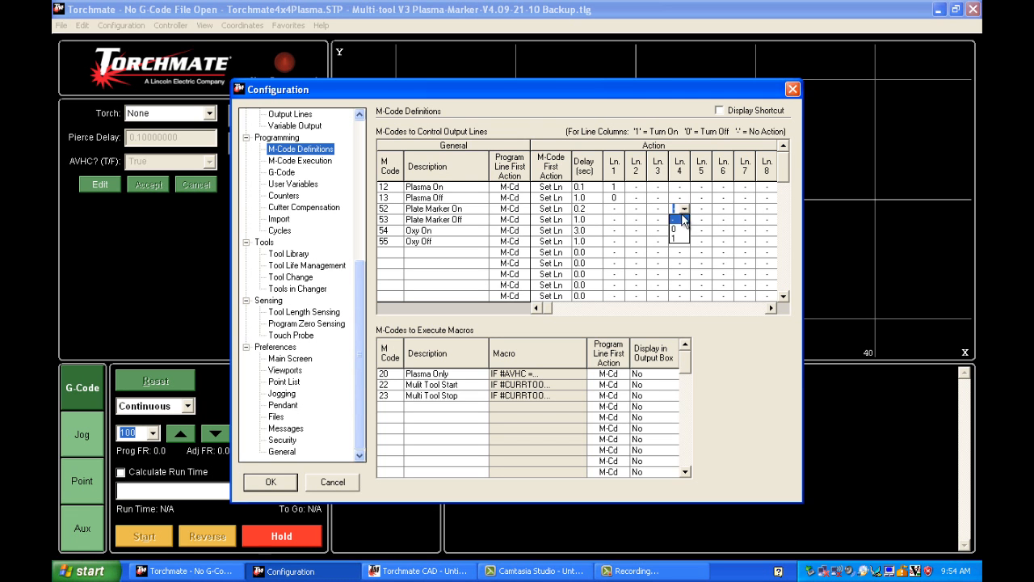
click(682, 238)
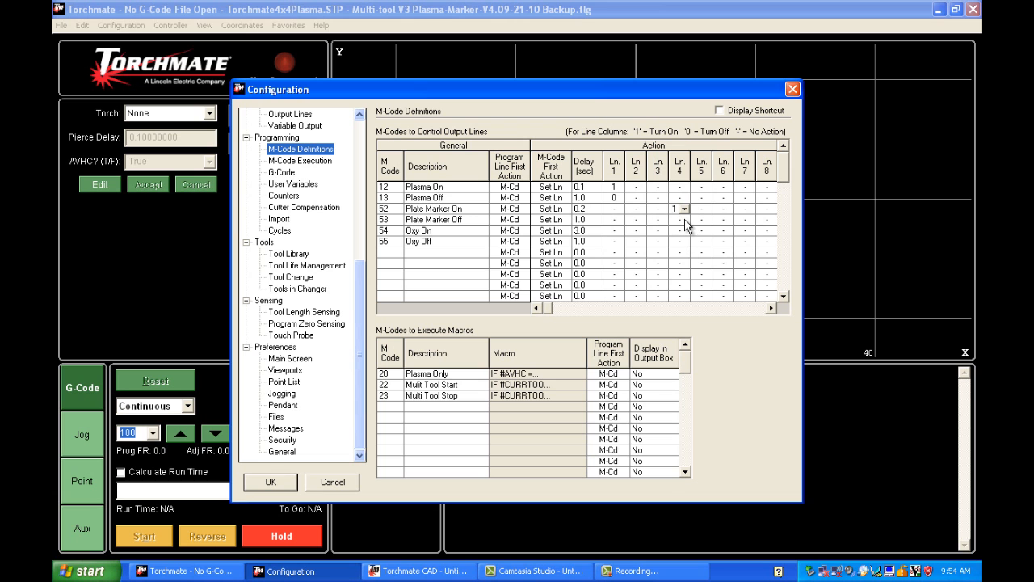
click(683, 220)
click(685, 221)
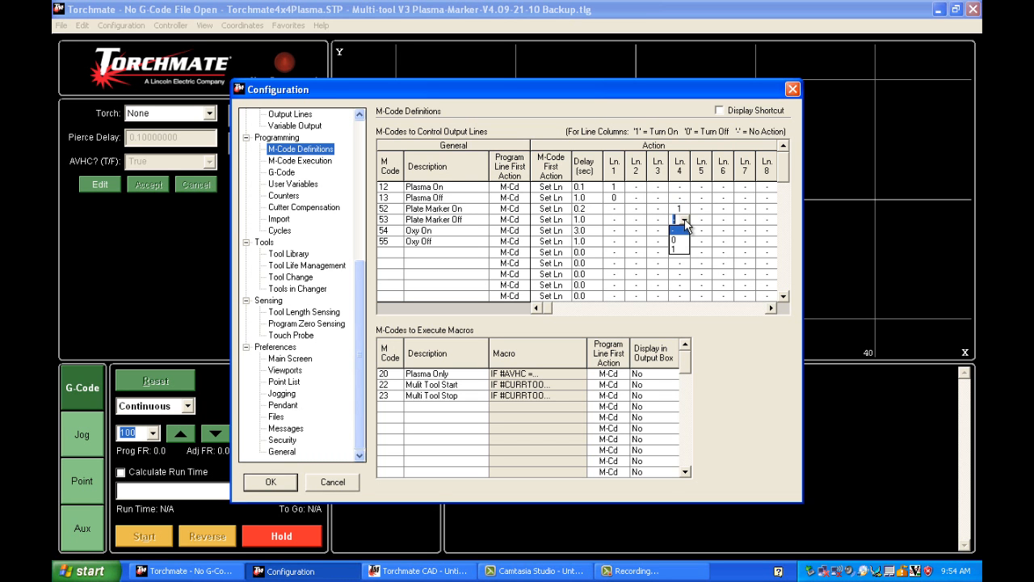
click(682, 240)
Set the macro M-code numbers to 50 for Multi Tool Start and 51 for Multi Tool Stop.
click(389, 385)
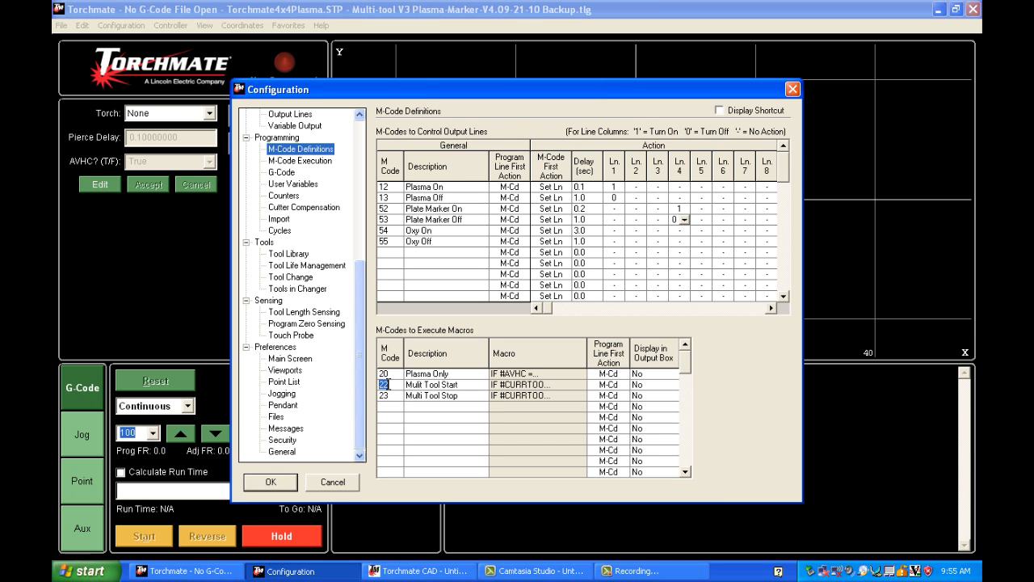
text(50)
click(386, 395)
text(51)
Edit the Multi Tool Start macro so that tool 1 calls M12, and accept the macro.
click(565, 386)
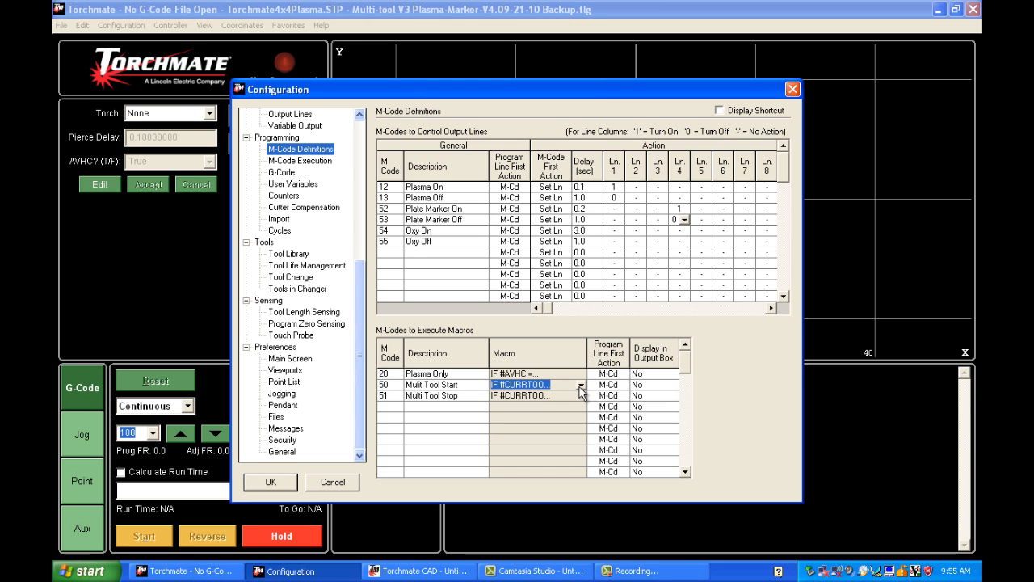
click(580, 385)
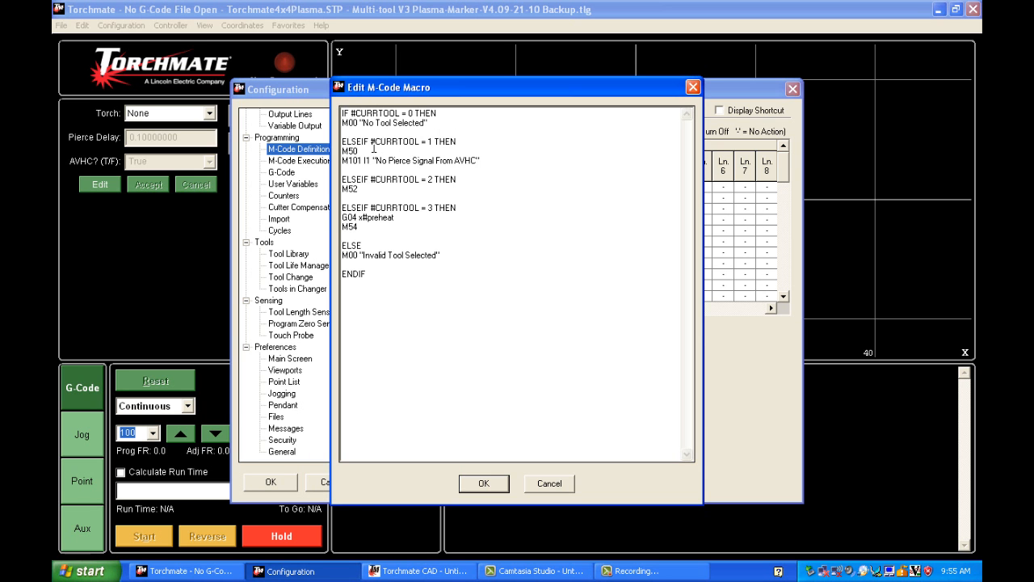
click(362, 151)
key(BackSpace)
key(BackSpace)
text(12)
click(481, 483)
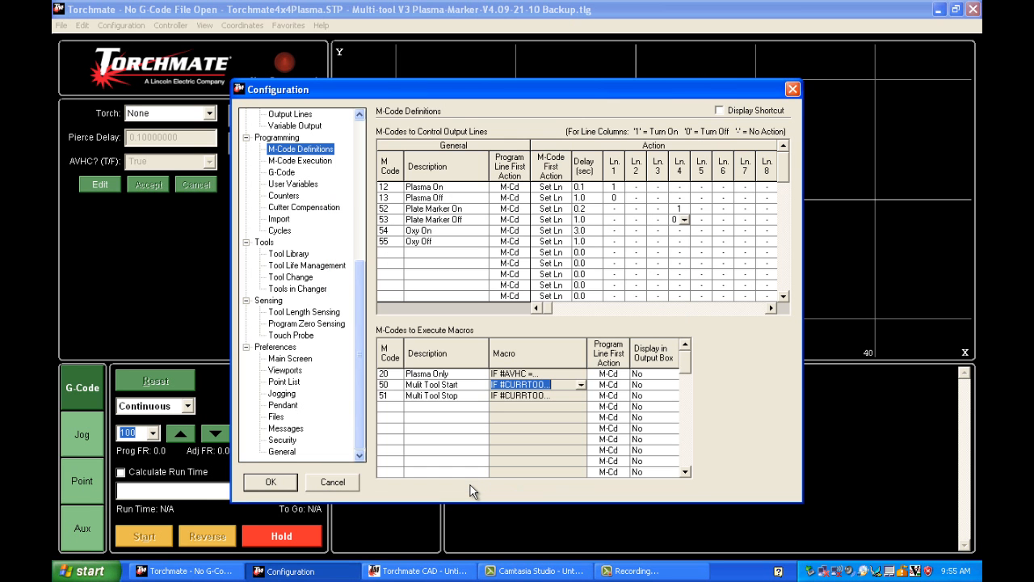
Edit the Multi Tool Stop macro so that tool 1 calls M13, and accept the macro.
click(573, 395)
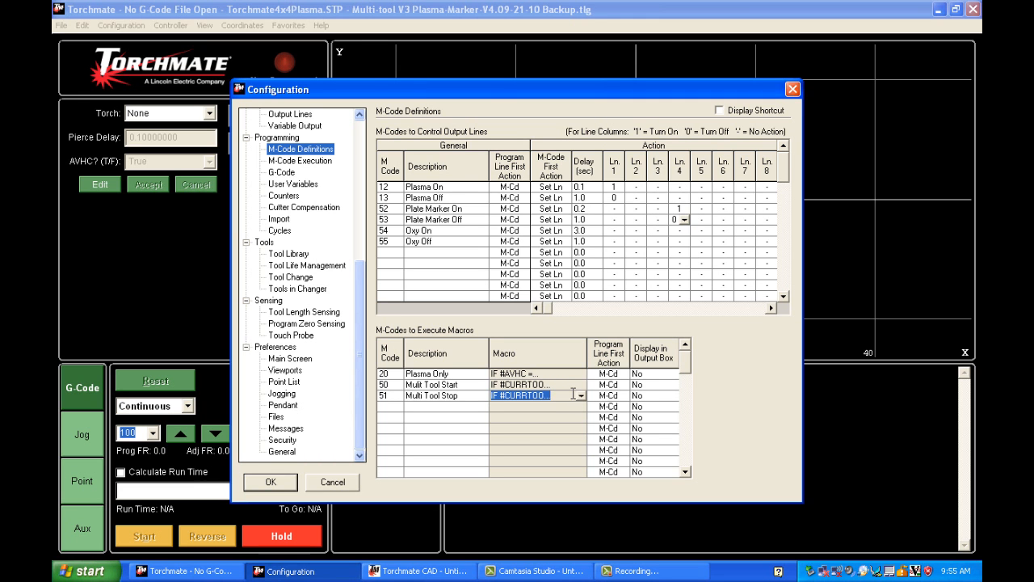
click(580, 396)
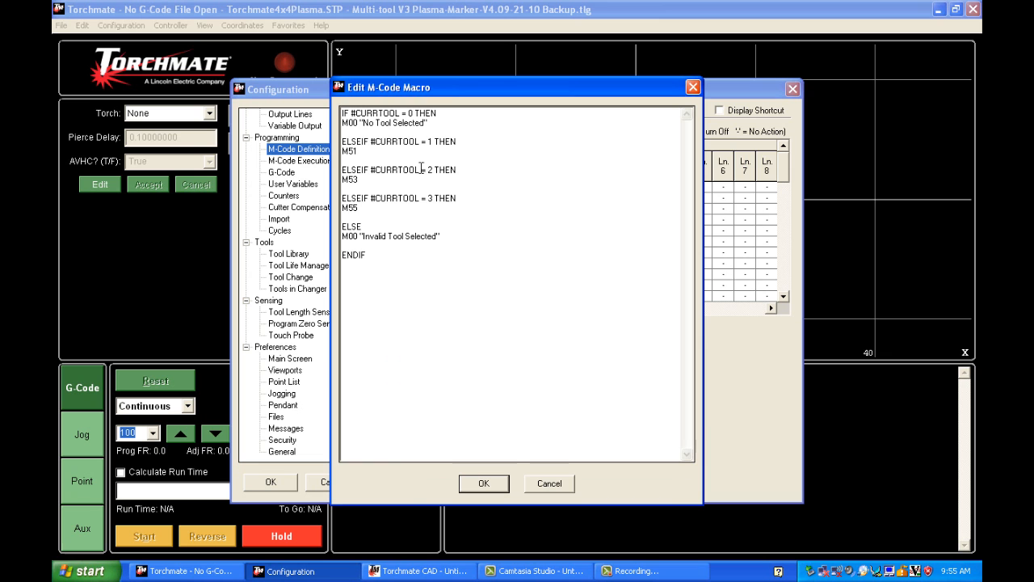
click(361, 151)
key(BackSpace)
key(BackSpace)
text(13)
click(473, 489)
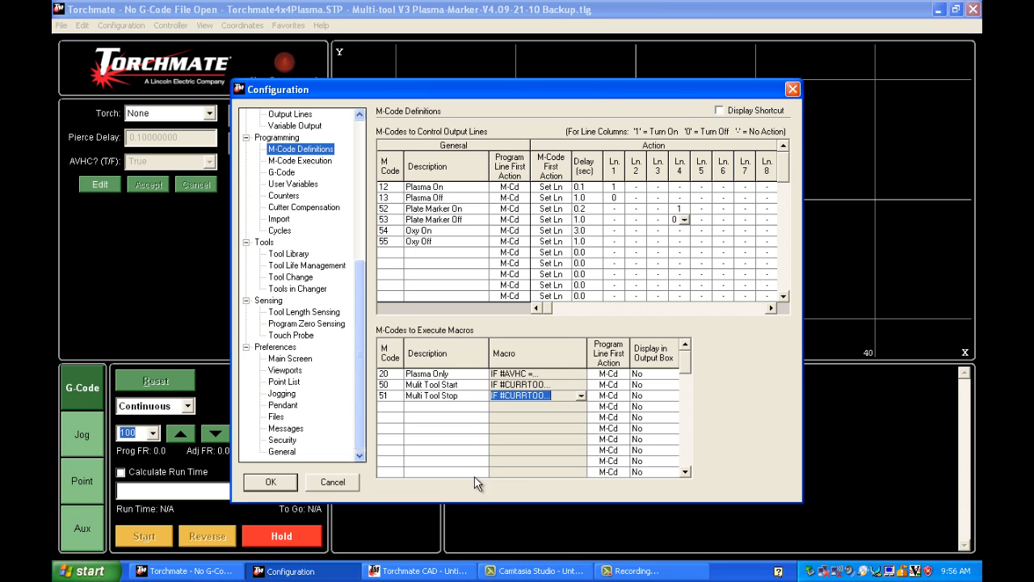
In the M-Code Execution settings, set the Feedrate Move M-code of the Full automatic mode to 50.
click(320, 162)
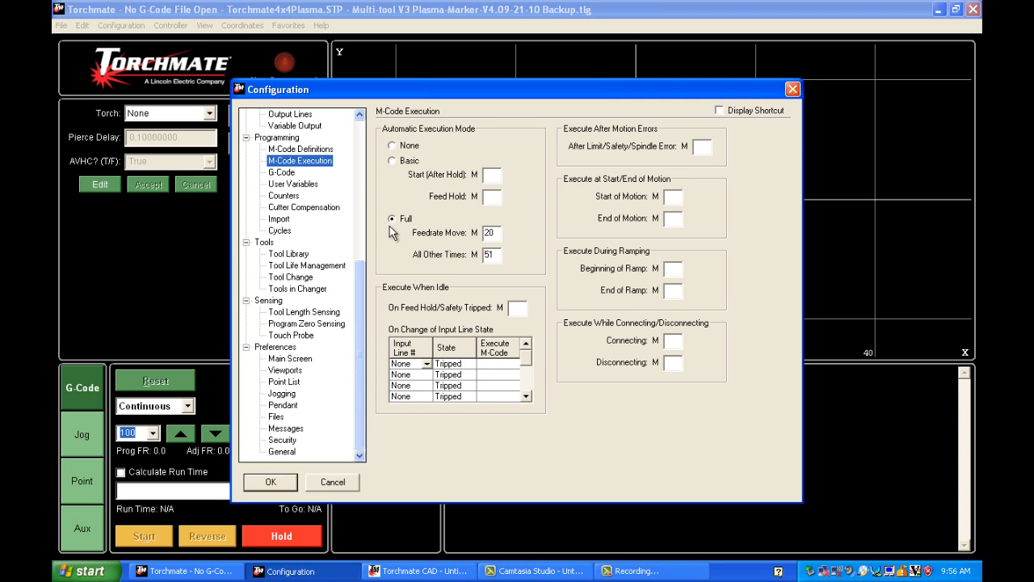
double_click(495, 233)
text(50)
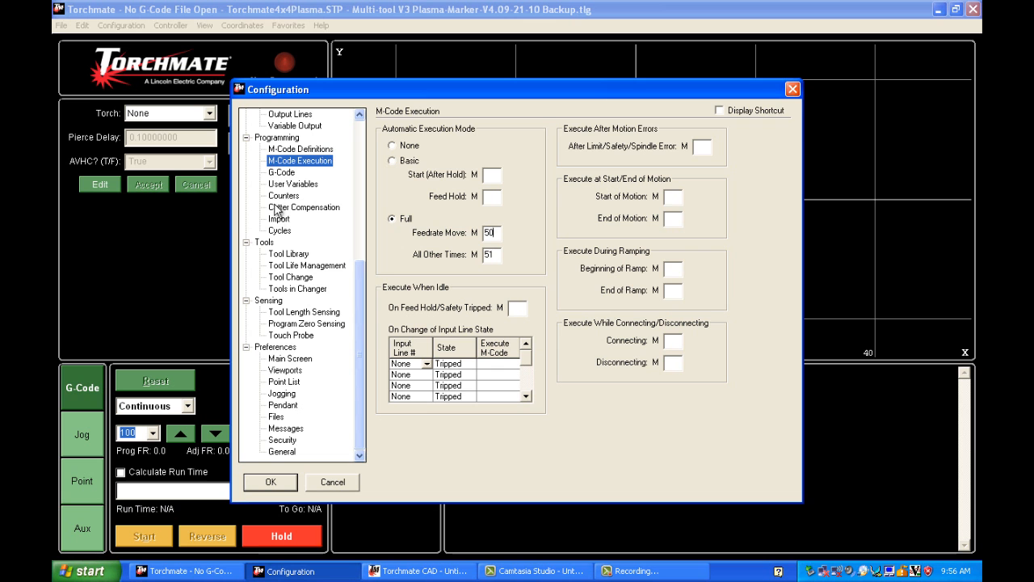
Check the tool descriptions in the Tool Library, accept the configuration and save the setup.
click(282, 254)
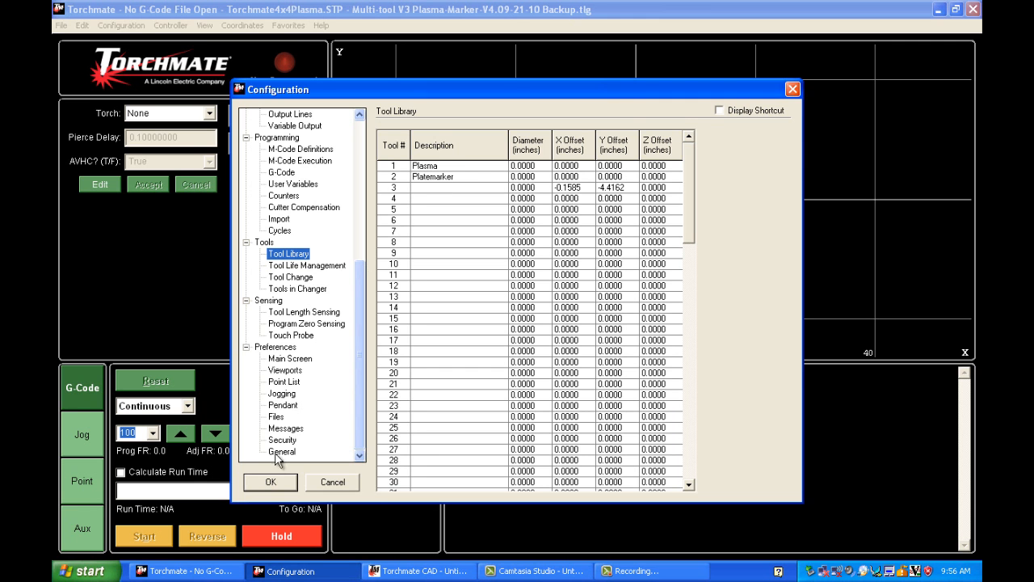
click(271, 481)
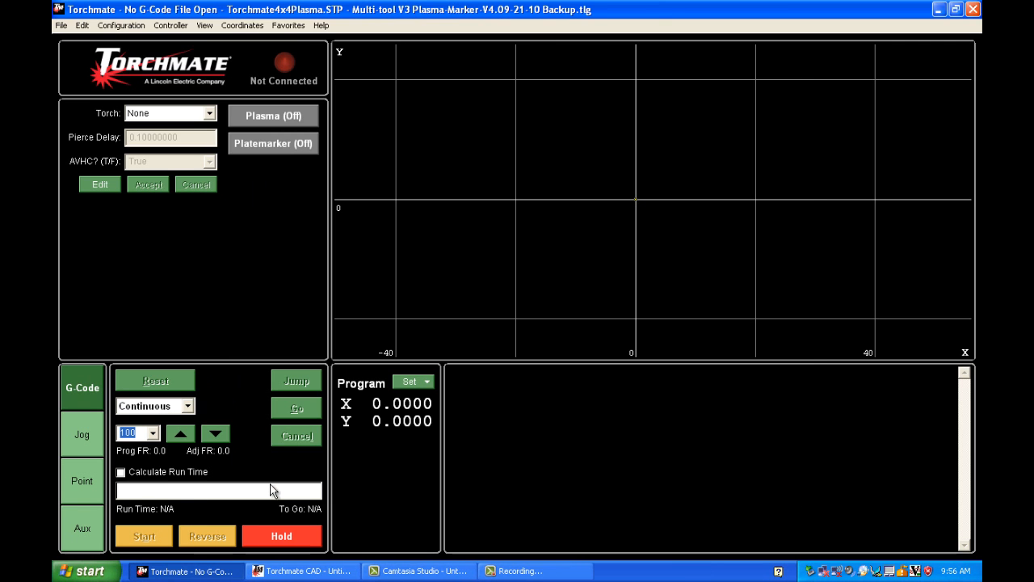
click(63, 26)
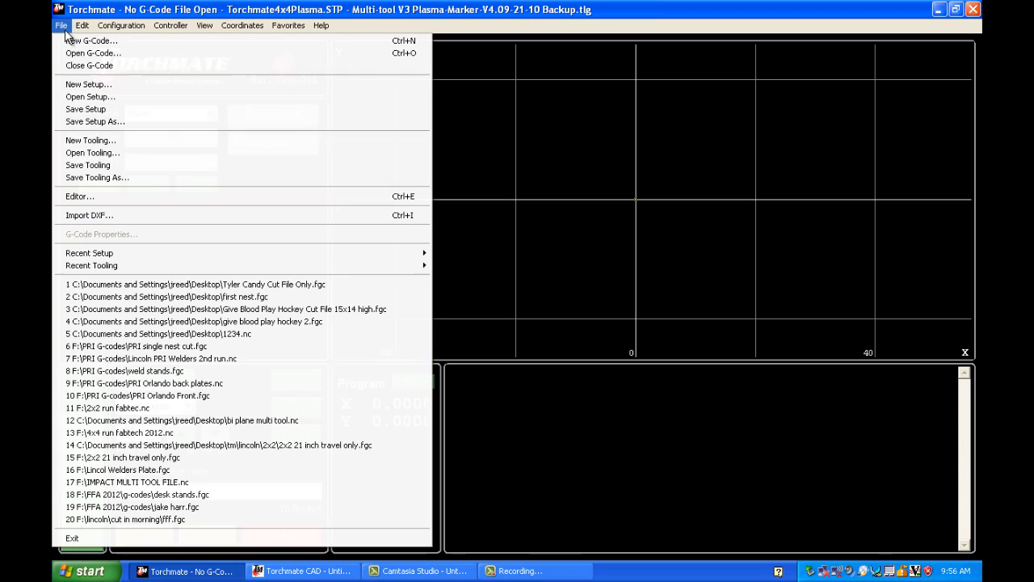
click(77, 110)
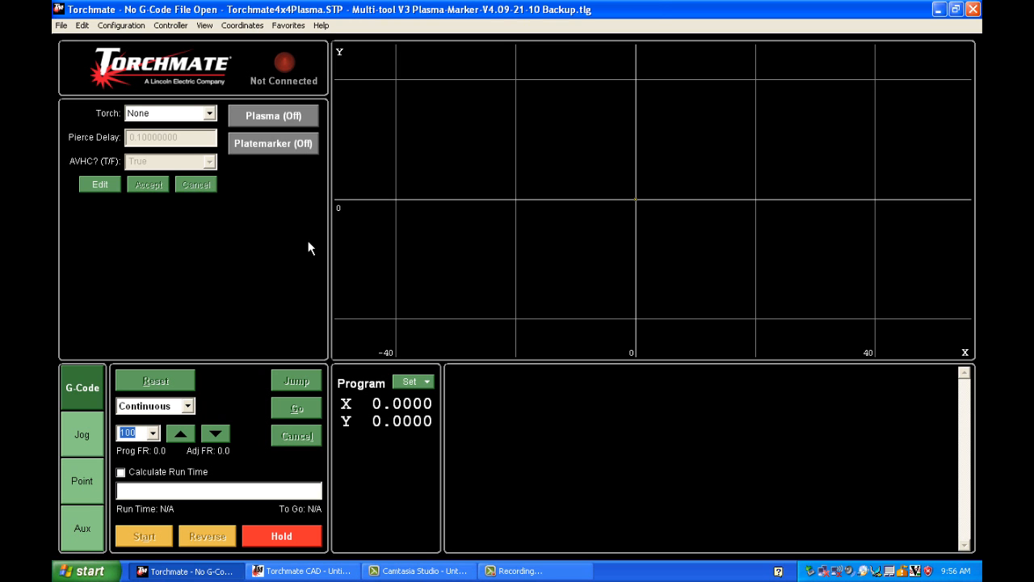
Select #1 - Plasma as the torch and test the Plasma output by switching it on and back off.
click(209, 113)
click(200, 138)
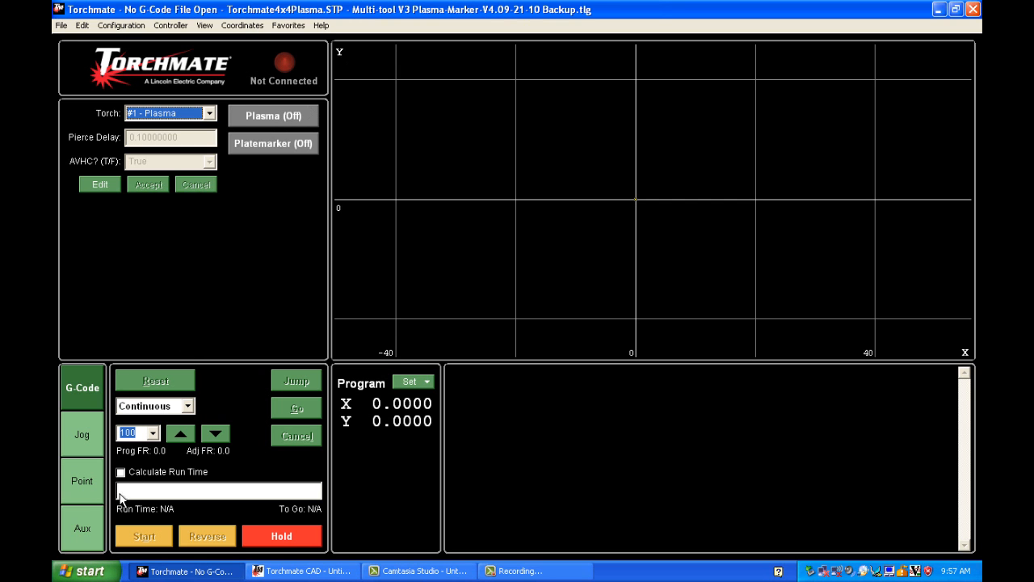
click(93, 529)
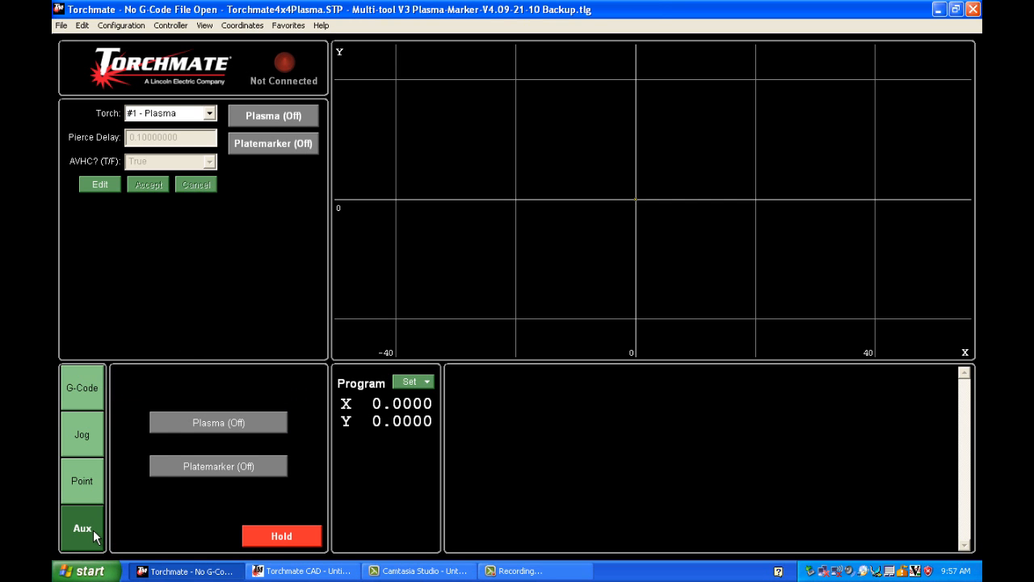
click(278, 121)
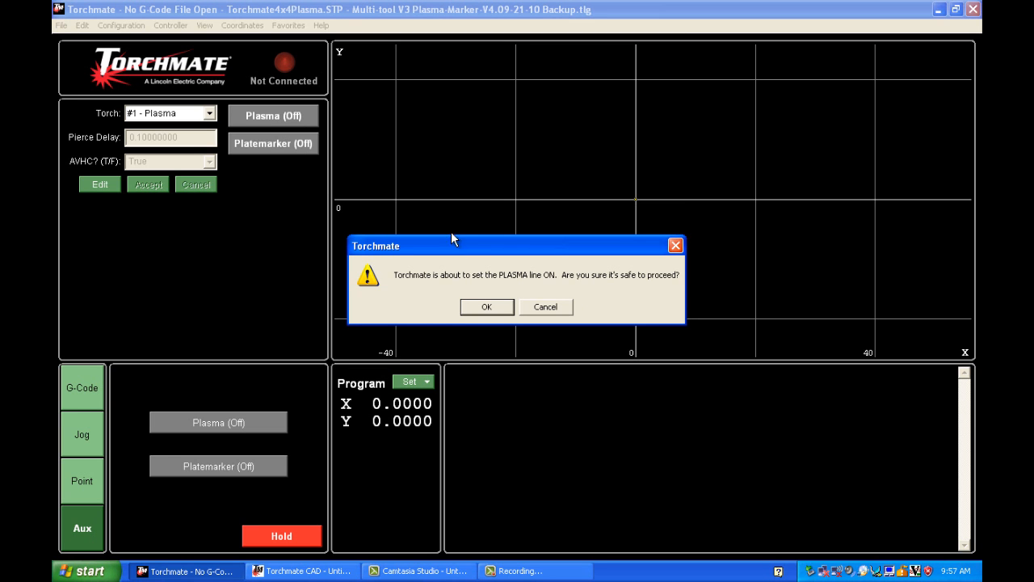
click(486, 307)
click(485, 307)
click(273, 117)
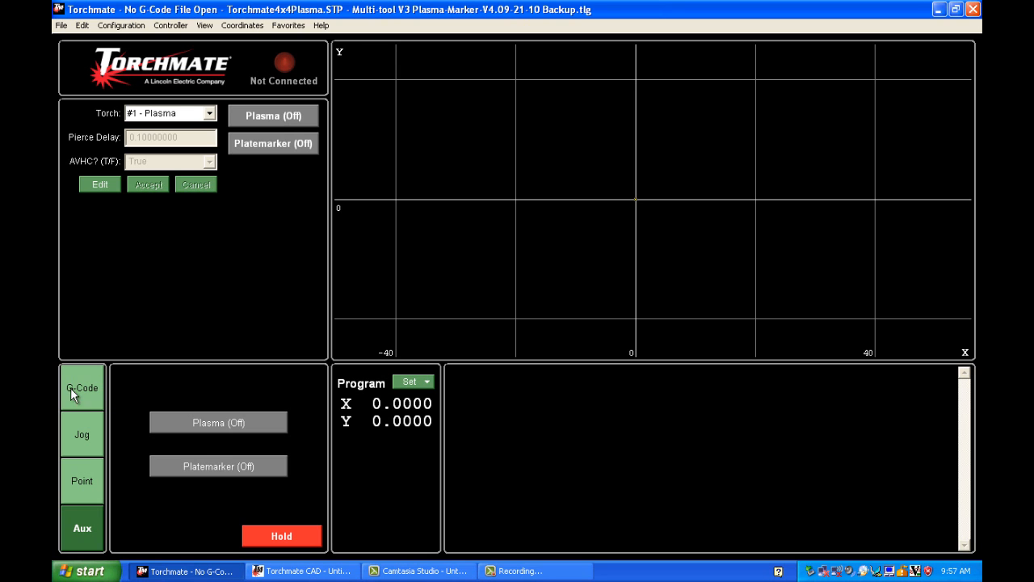
Jog the torch in X+ at Medium speed and in X+ and Y- at Slow speed to about X 0.94, Y -0.09.
click(84, 441)
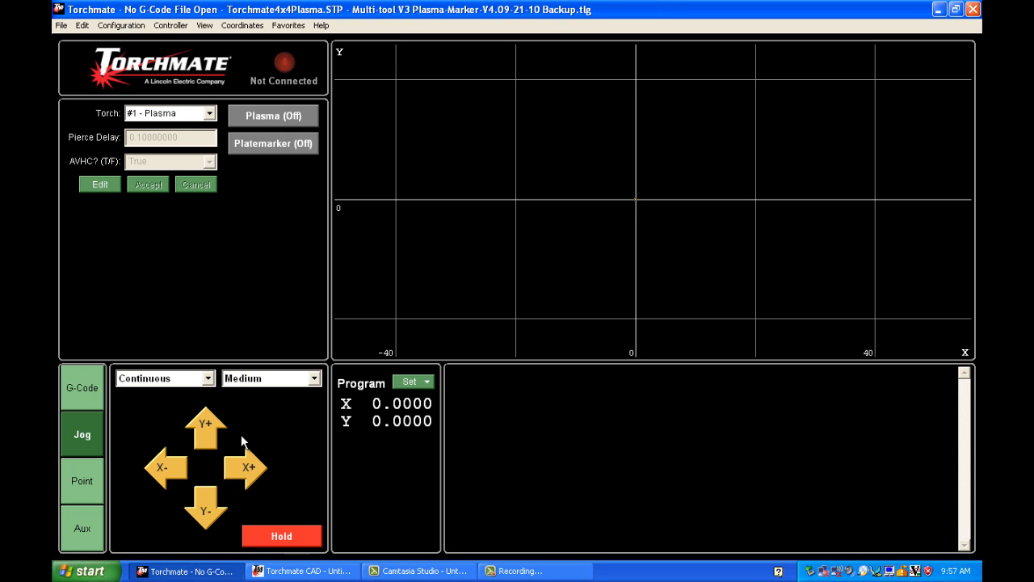
click(249, 463)
click(312, 380)
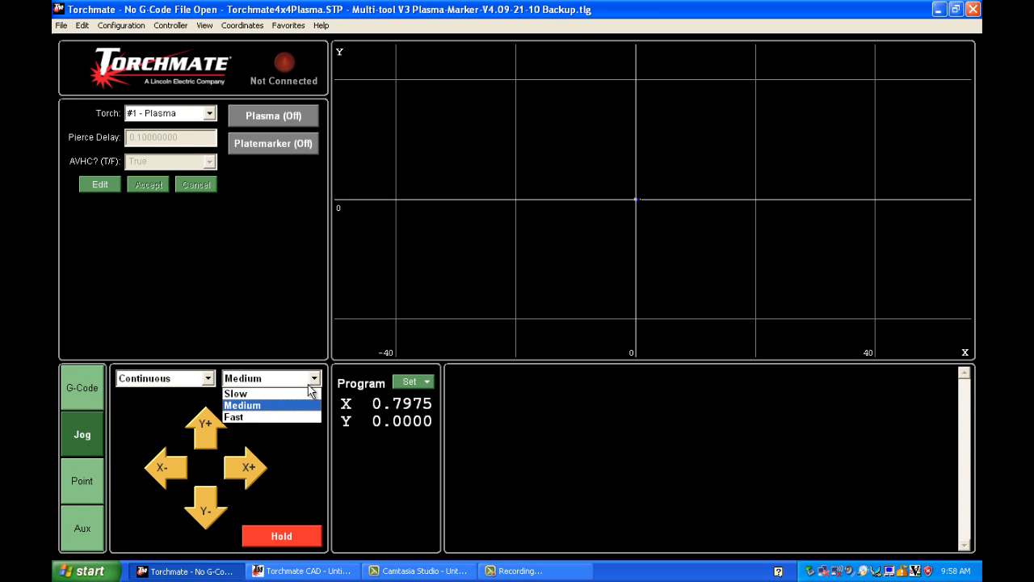
click(304, 394)
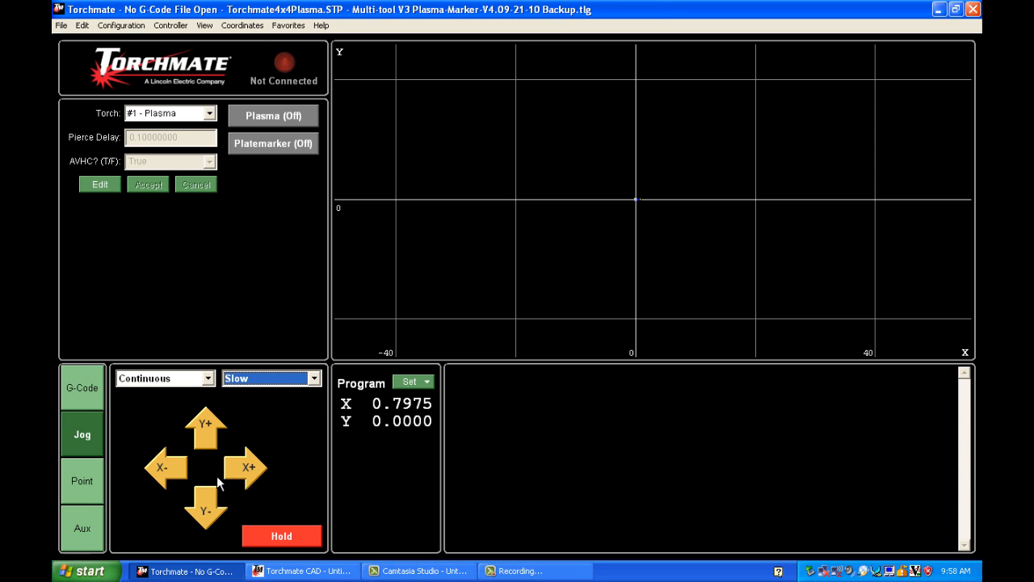
click(247, 468)
click(203, 514)
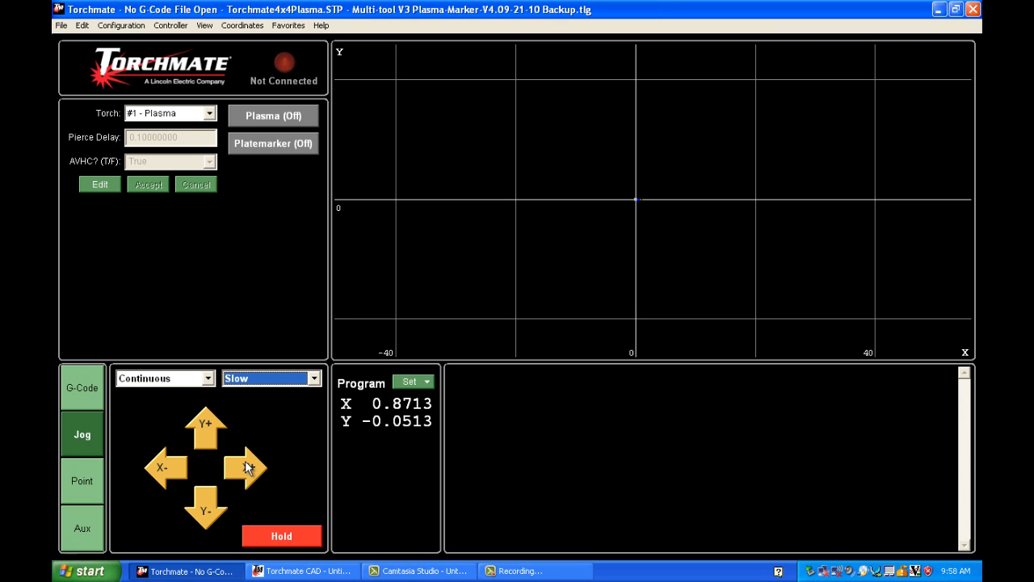
click(245, 461)
click(201, 502)
click(248, 465)
Jog in 0.01 increments along X+ and Y- to about X 1.03, Y -0.13, and return the jog mode to Continuous.
click(207, 379)
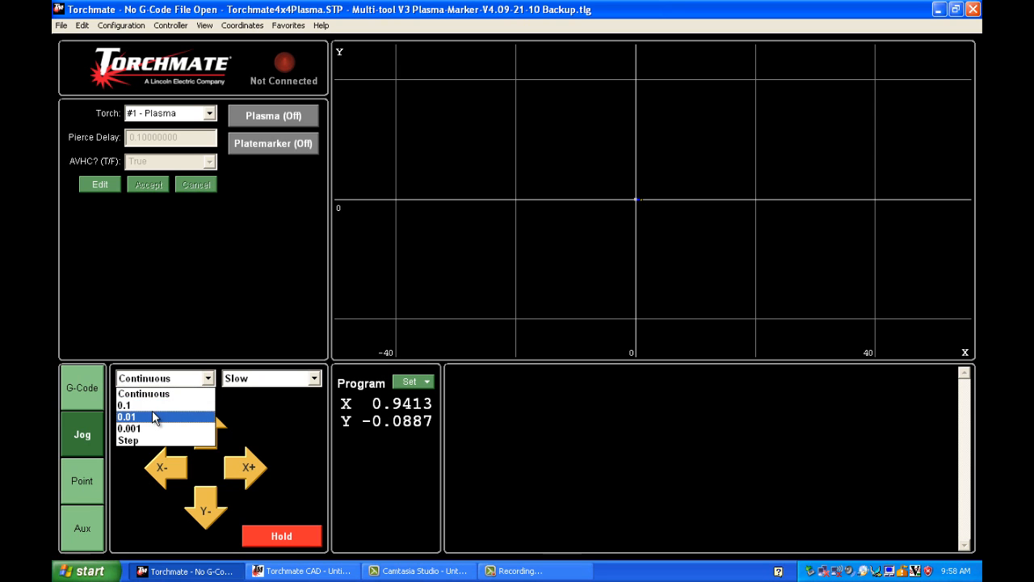
click(153, 416)
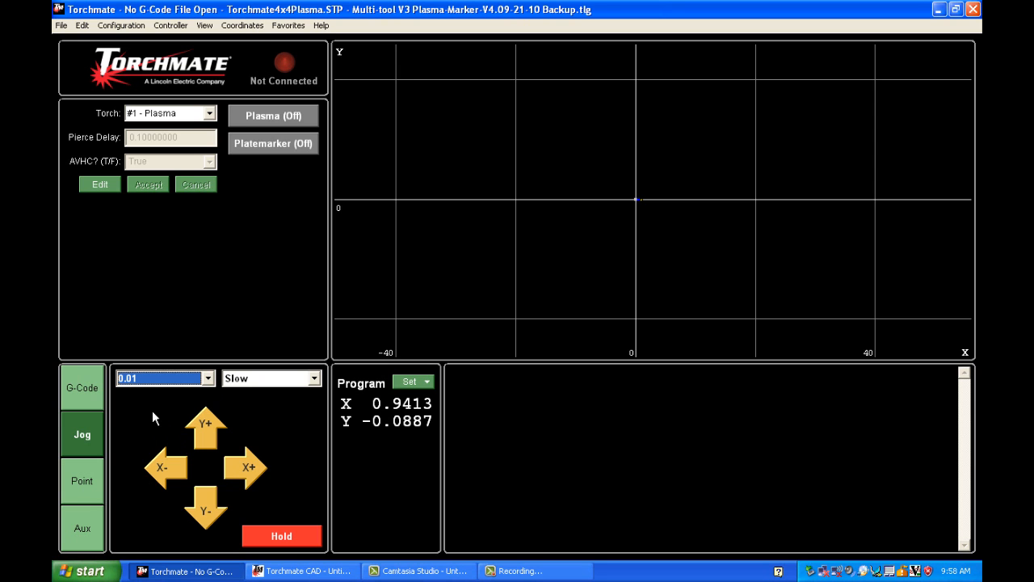
click(254, 462)
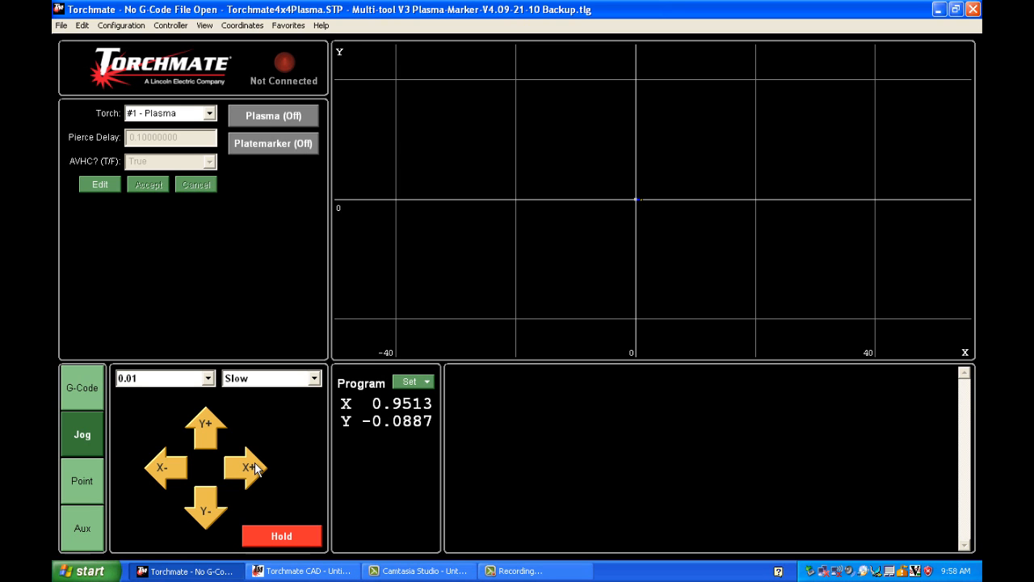
click(254, 462)
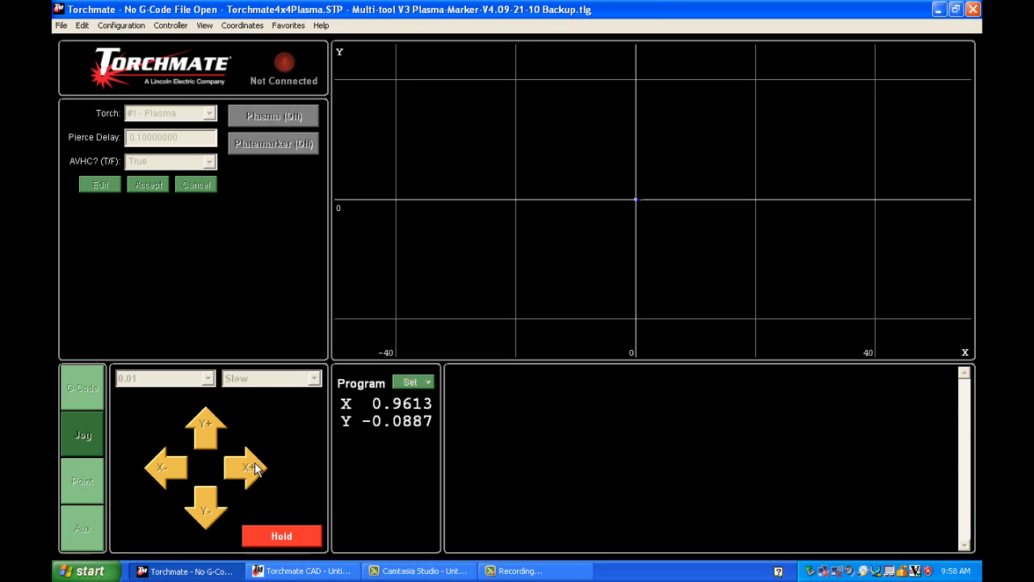
click(205, 499)
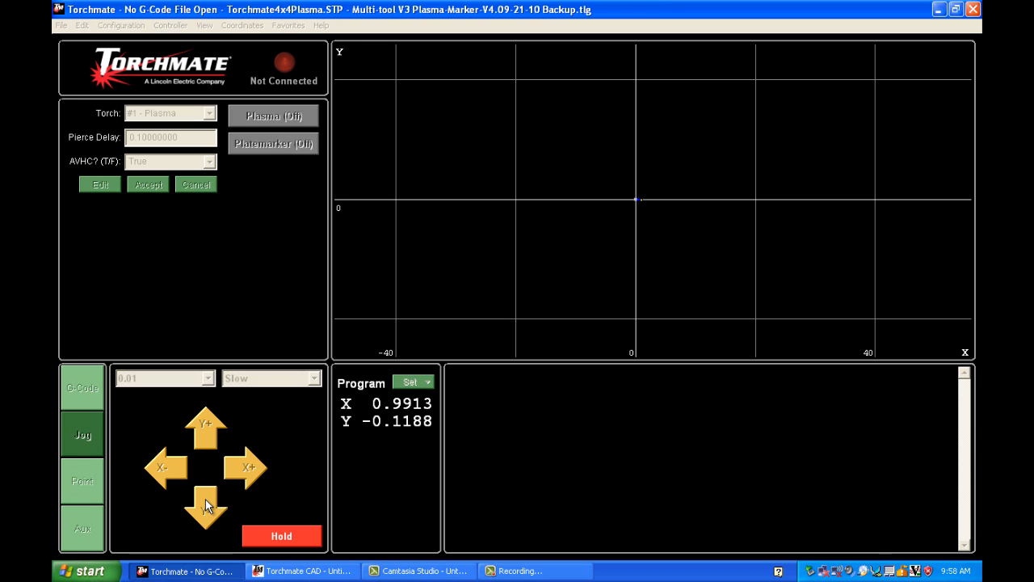
click(260, 462)
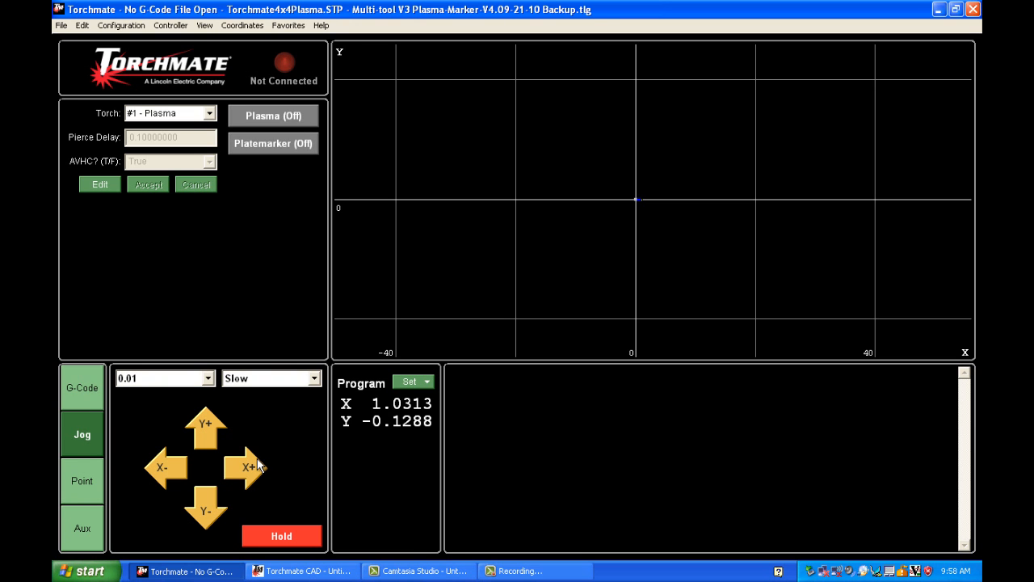
click(207, 378)
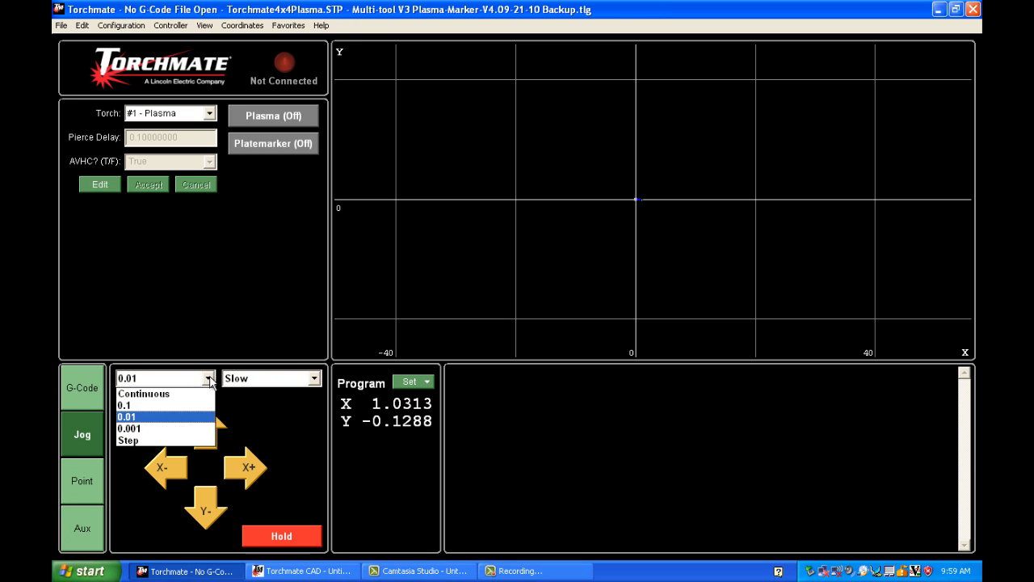
click(197, 396)
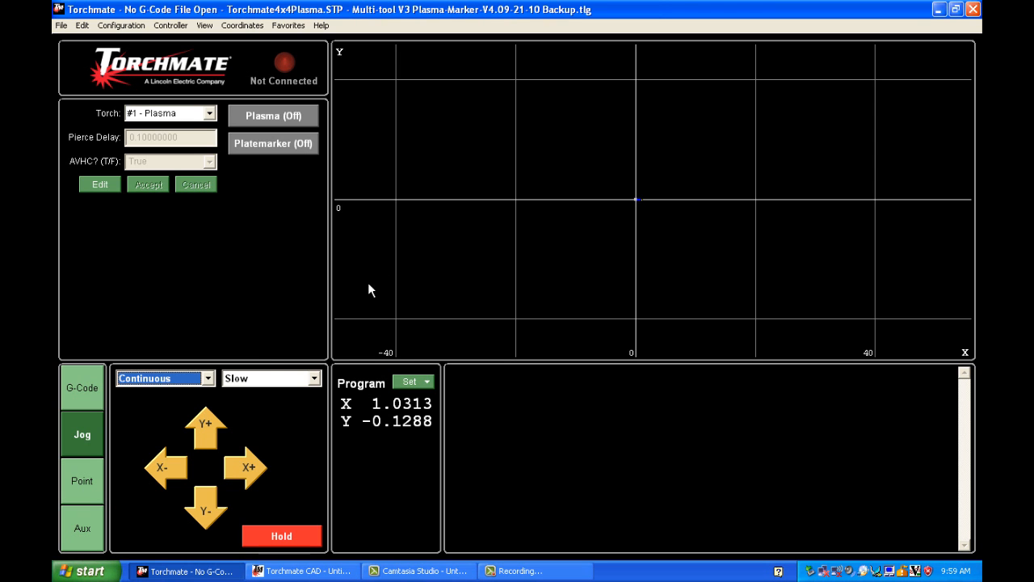
Define the #2 - Platemarker tool offset from the Program coordinates for the X and Y axes, and save the tooling file.
click(242, 26)
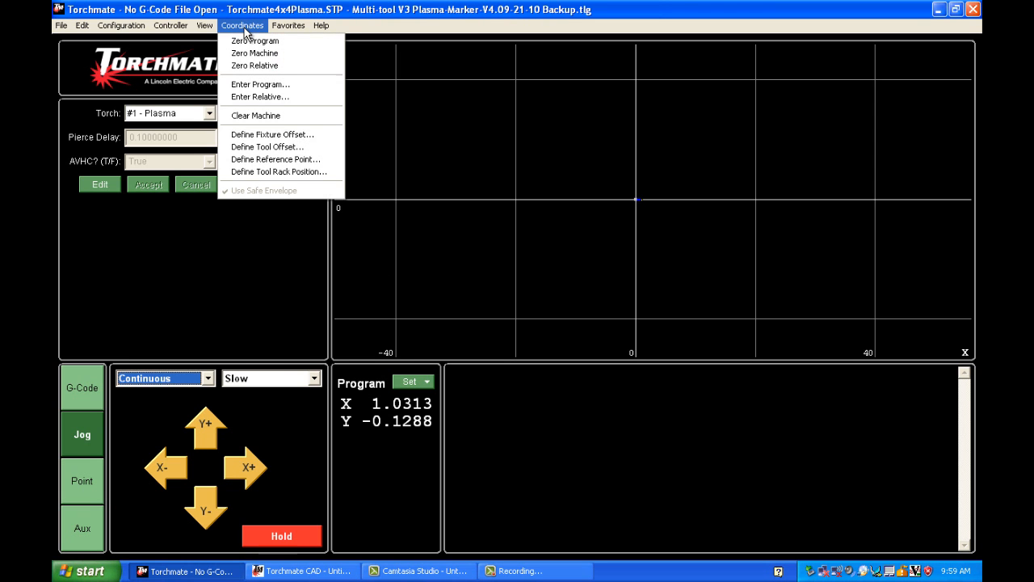
click(268, 148)
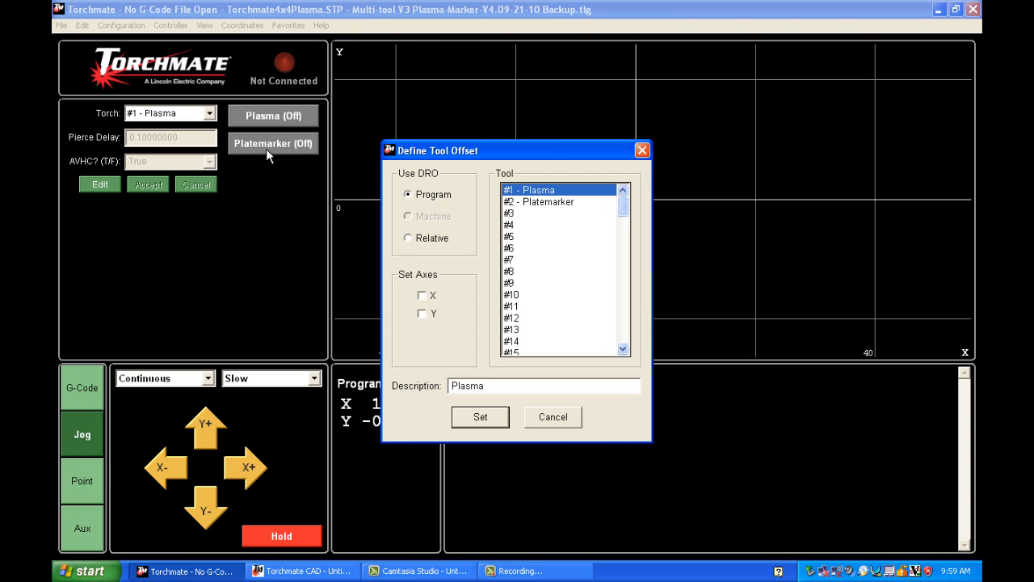
click(515, 204)
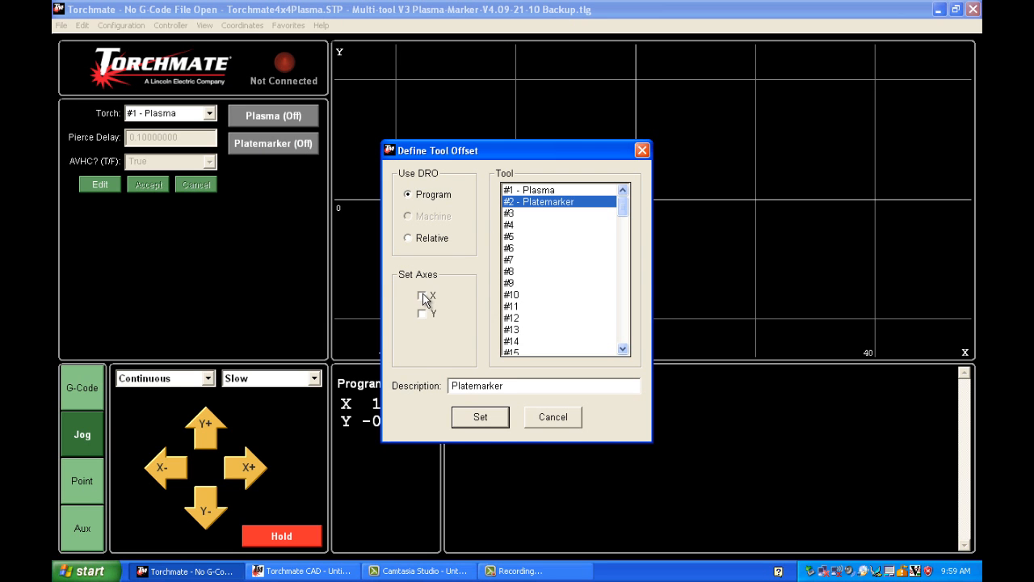
click(423, 315)
click(480, 417)
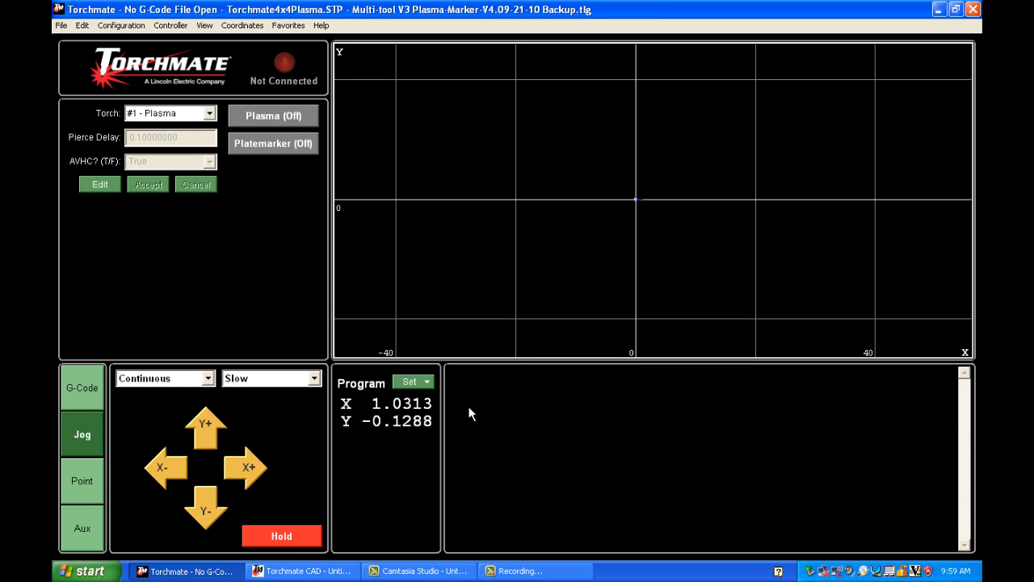
click(60, 25)
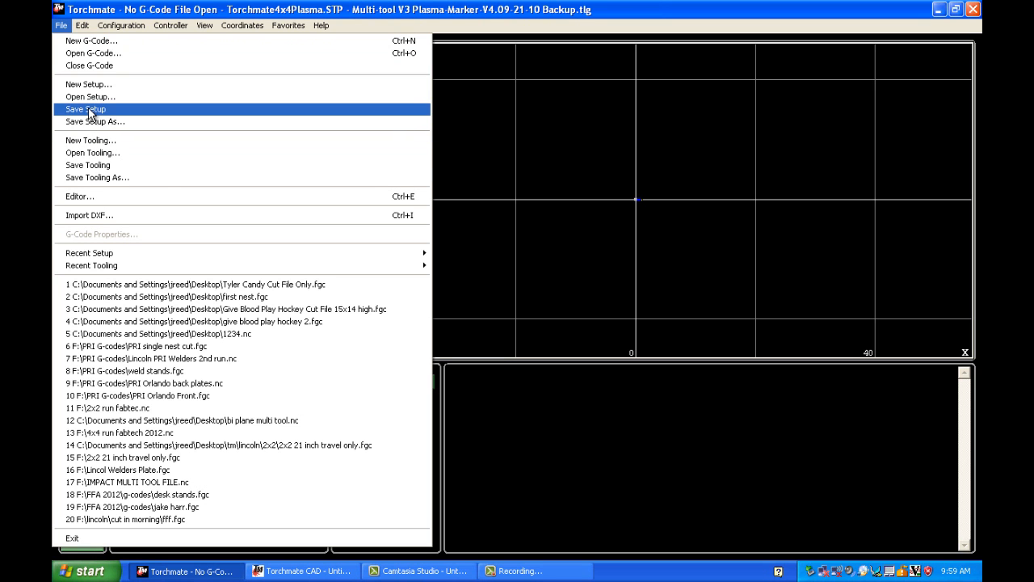
click(94, 168)
click(60, 25)
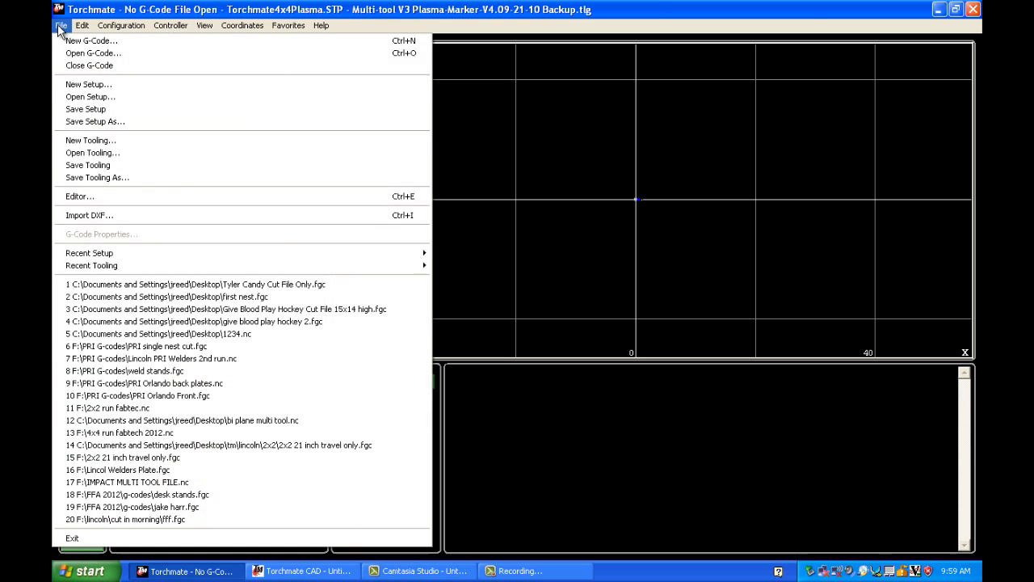
click(105, 177)
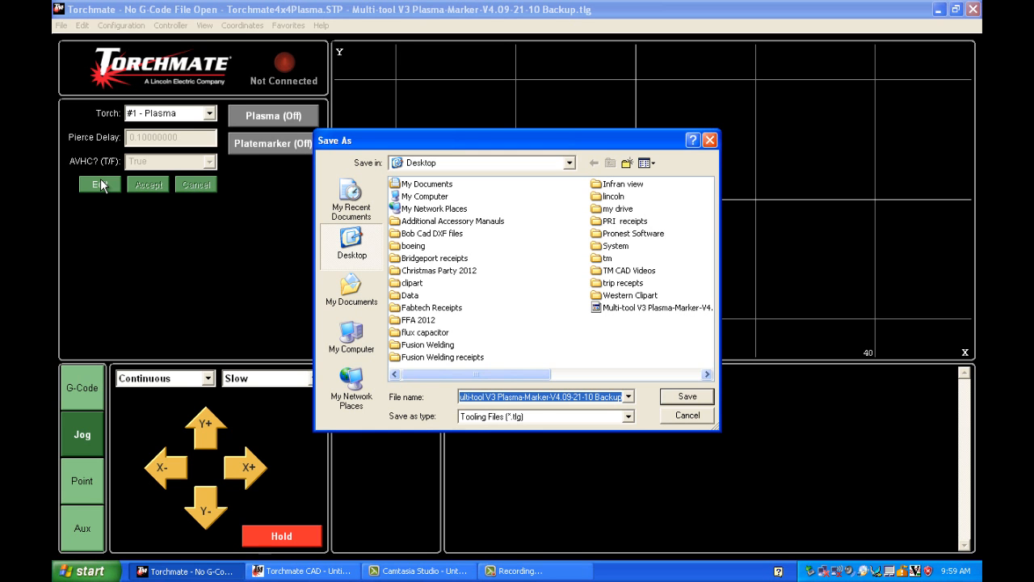
click(688, 414)
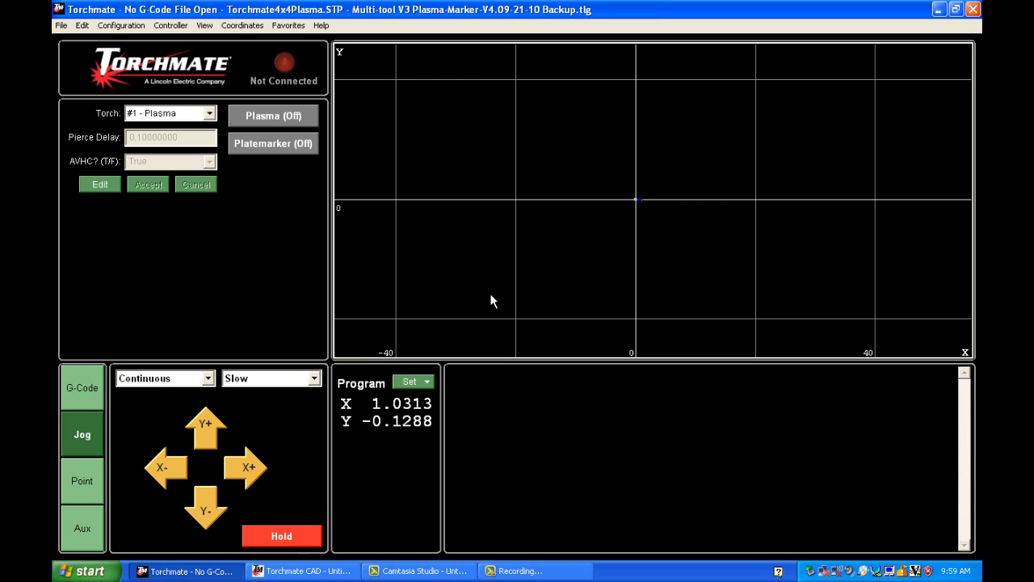
Switch to Torchmate CAD and apply Torchmate Dual Tool Driver as the output driver in the machining defaults.
click(334, 571)
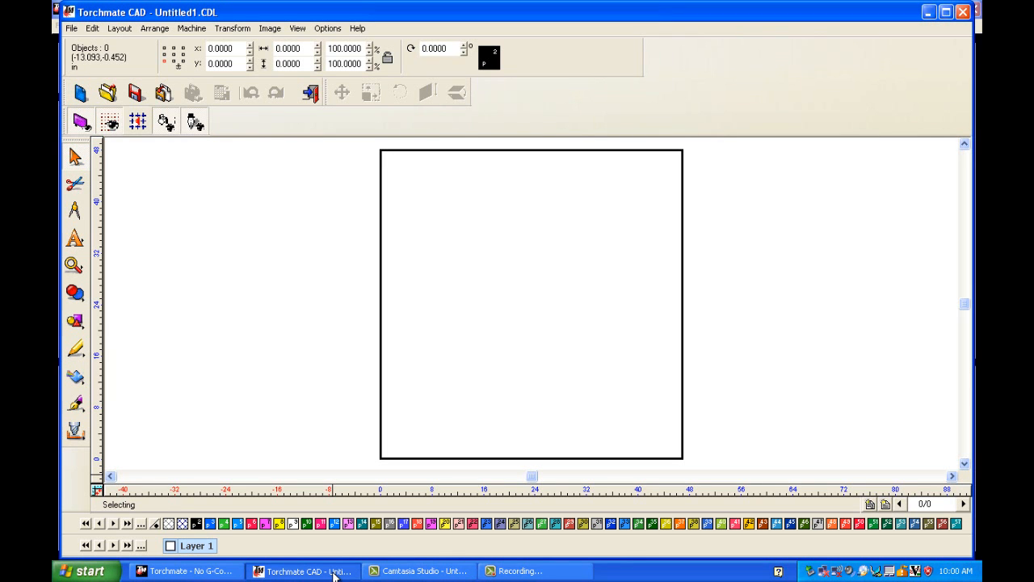
click(194, 30)
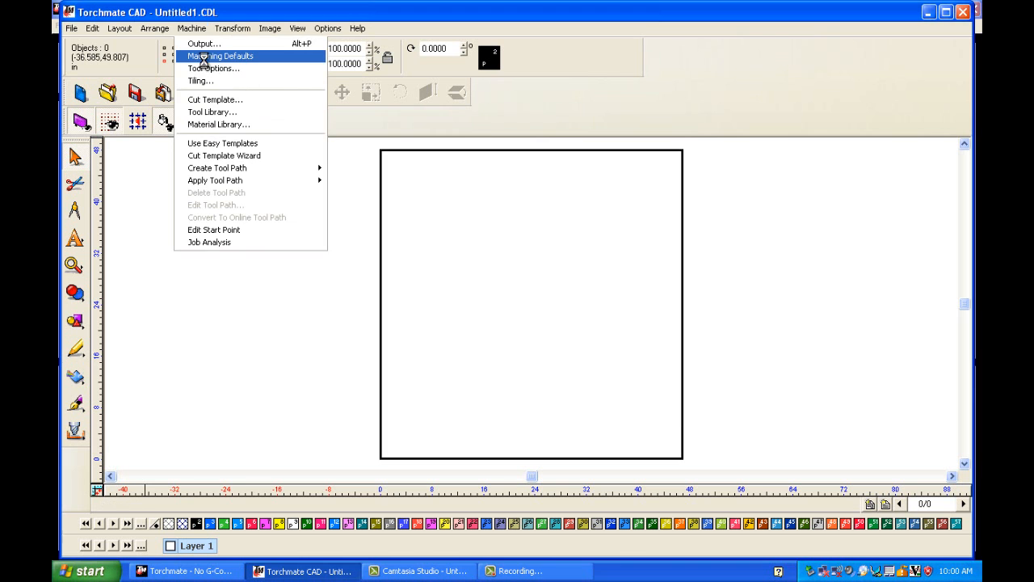
click(206, 58)
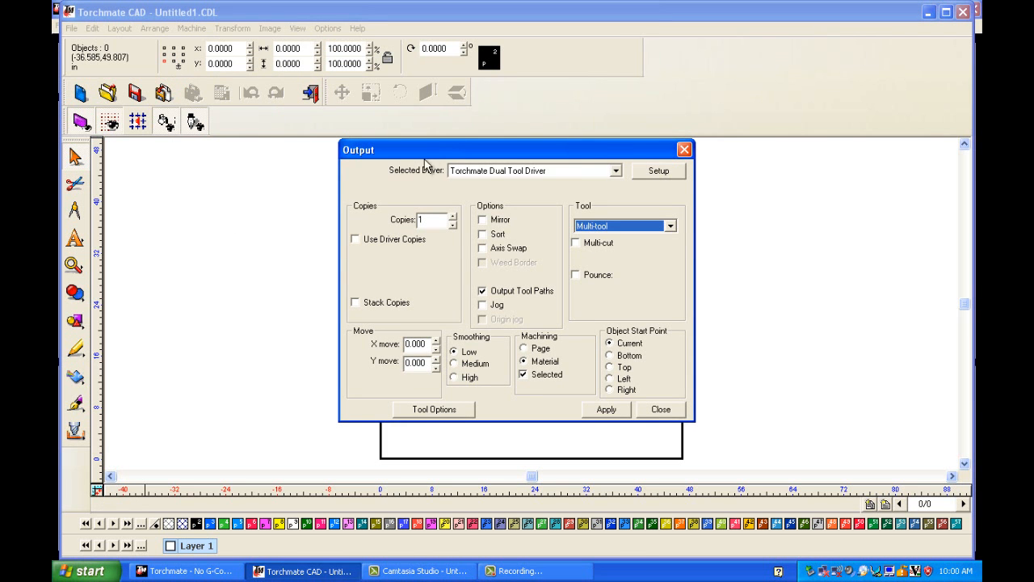
click(615, 171)
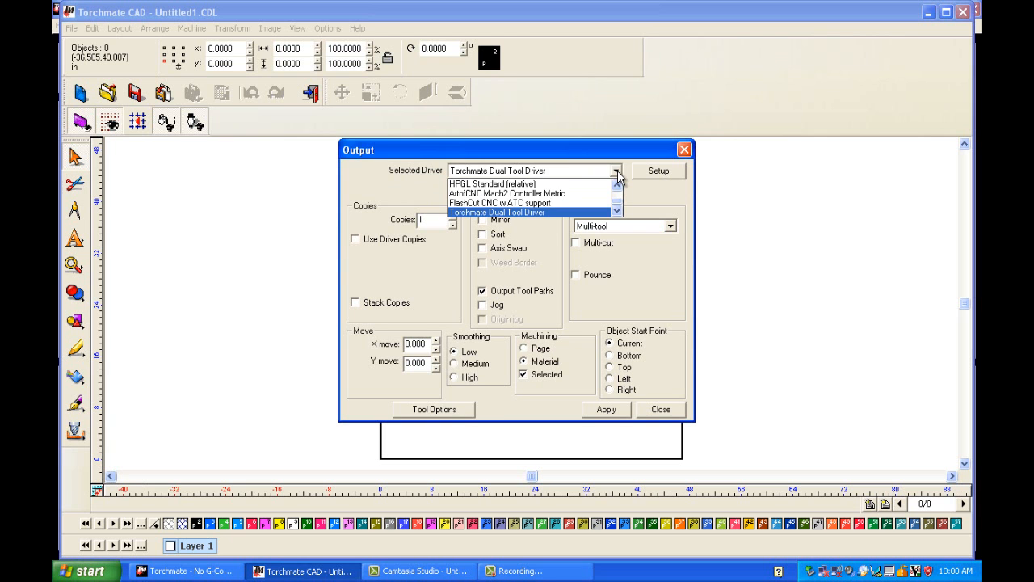
click(557, 215)
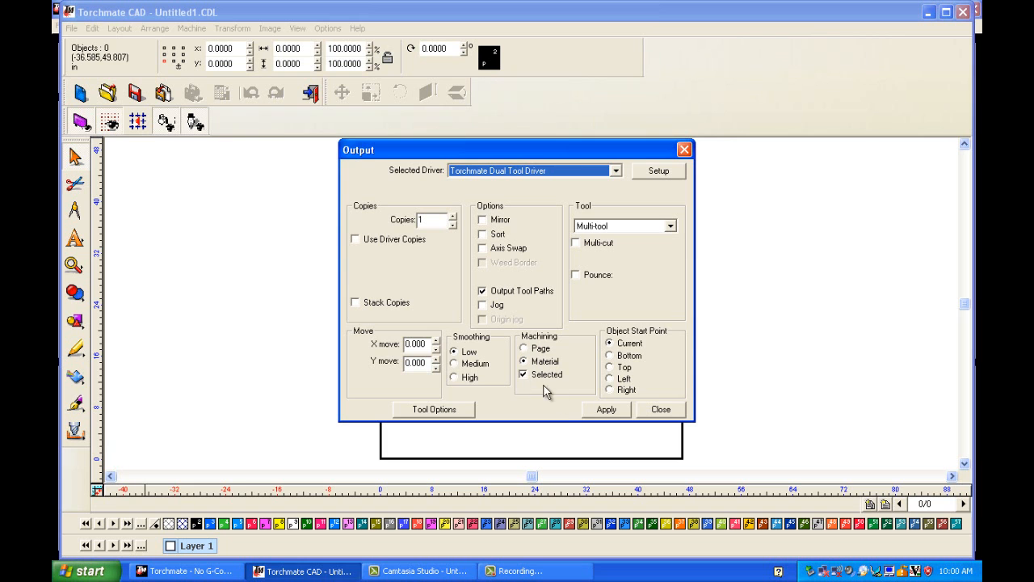
click(607, 410)
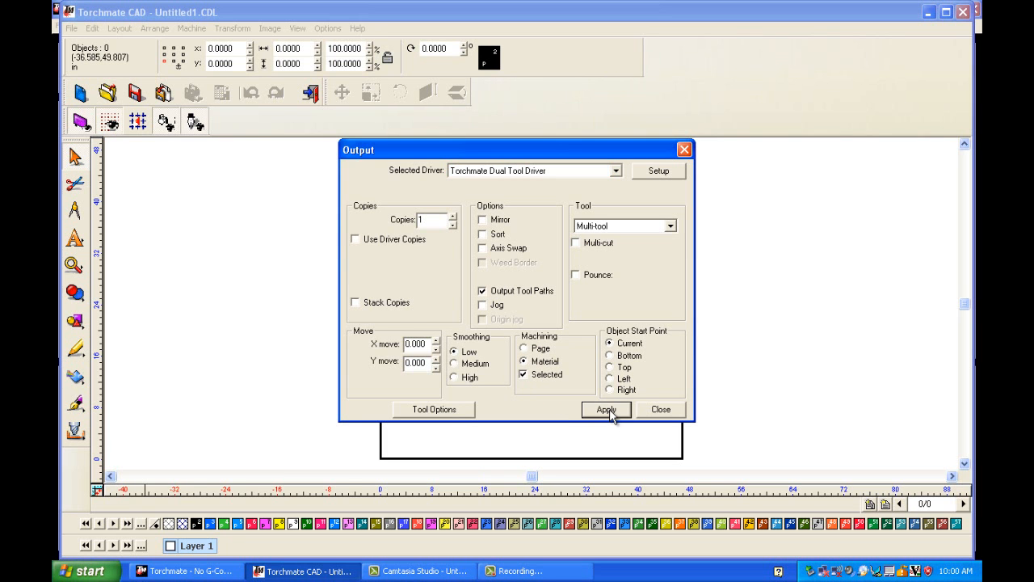
click(684, 150)
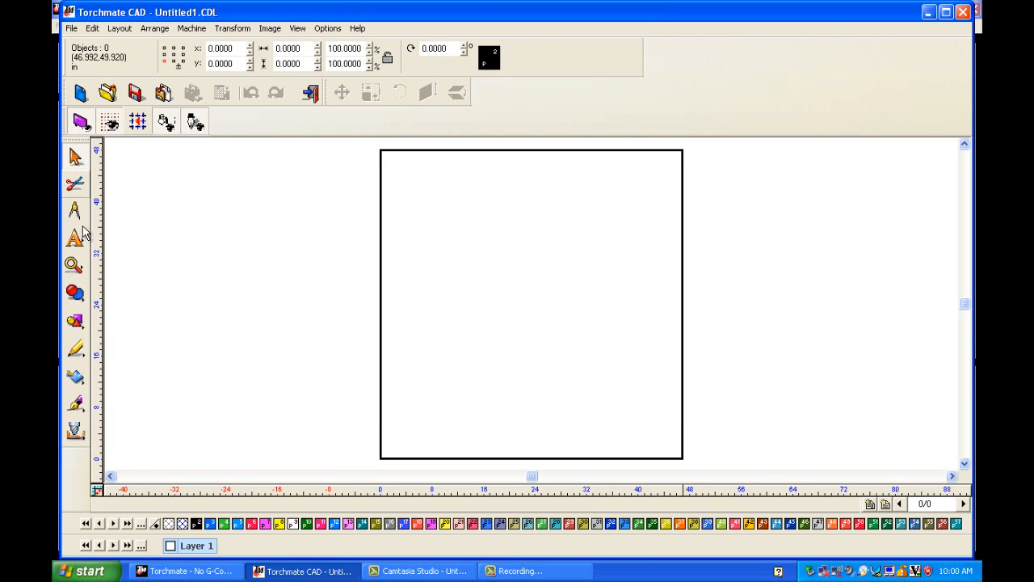
Draw a circle about 4.56 in across near the plate's lower-left corner and leave it selected.
click(77, 321)
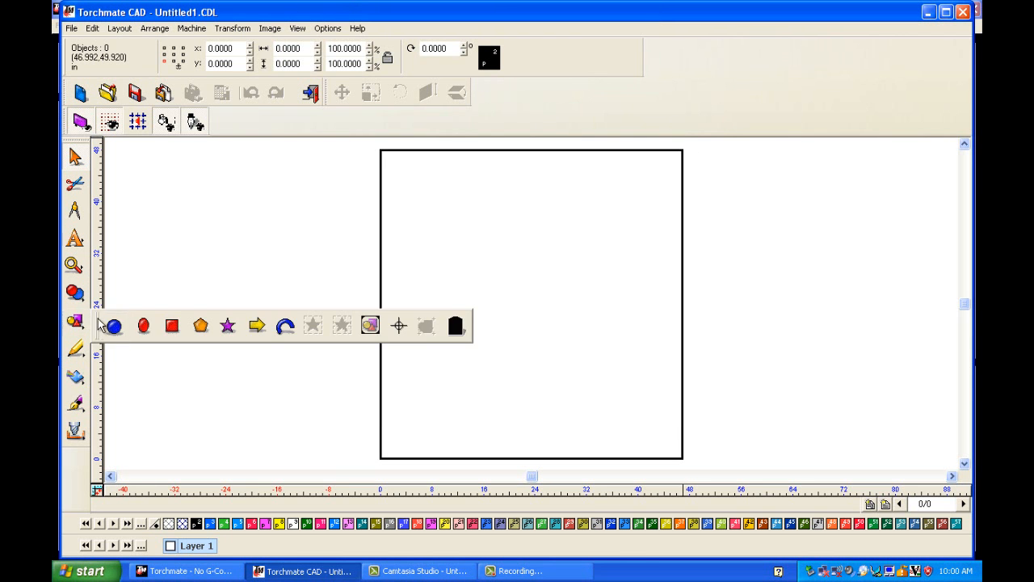
click(116, 328)
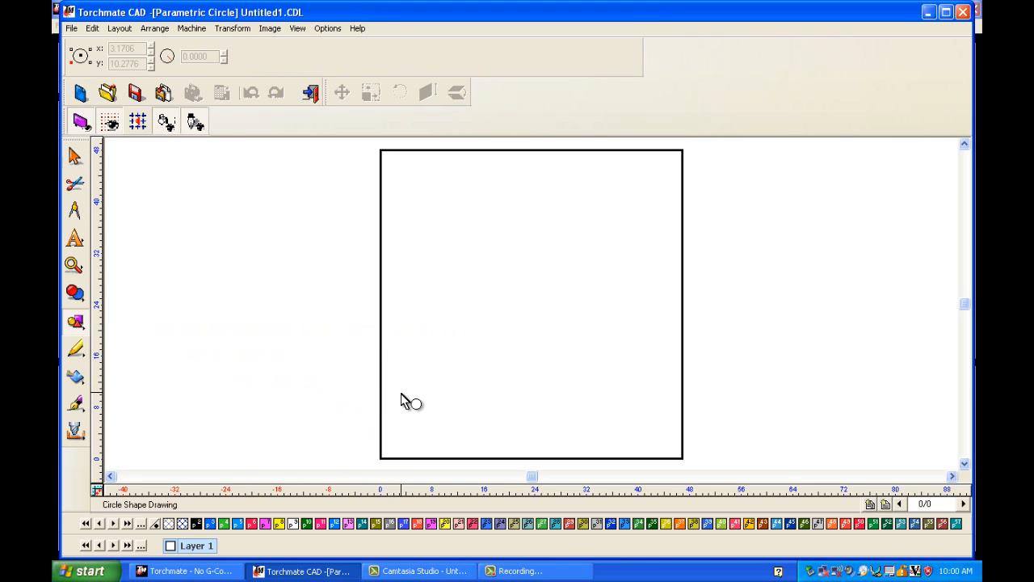
drag(412, 402, 422, 411)
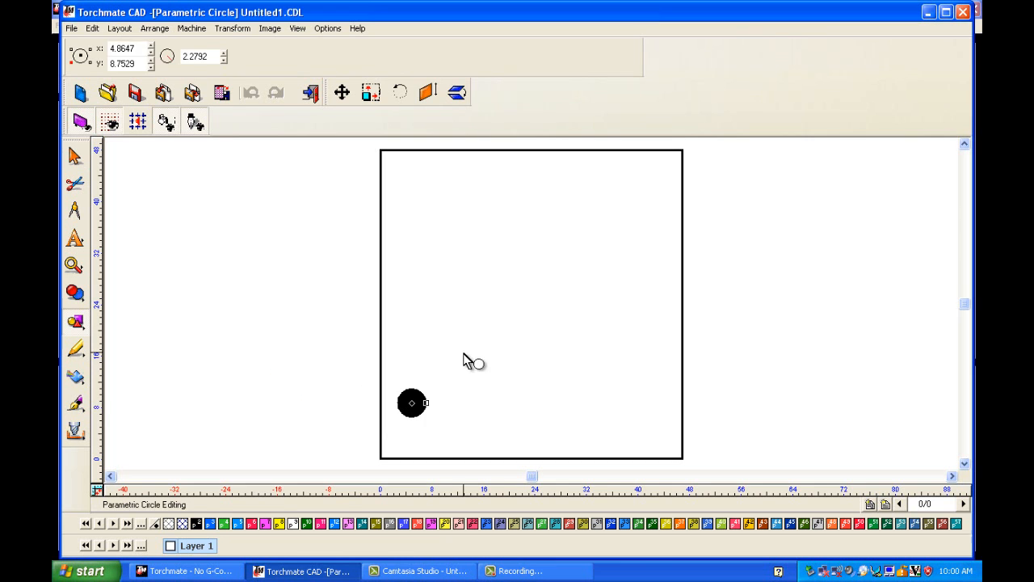
key(space)
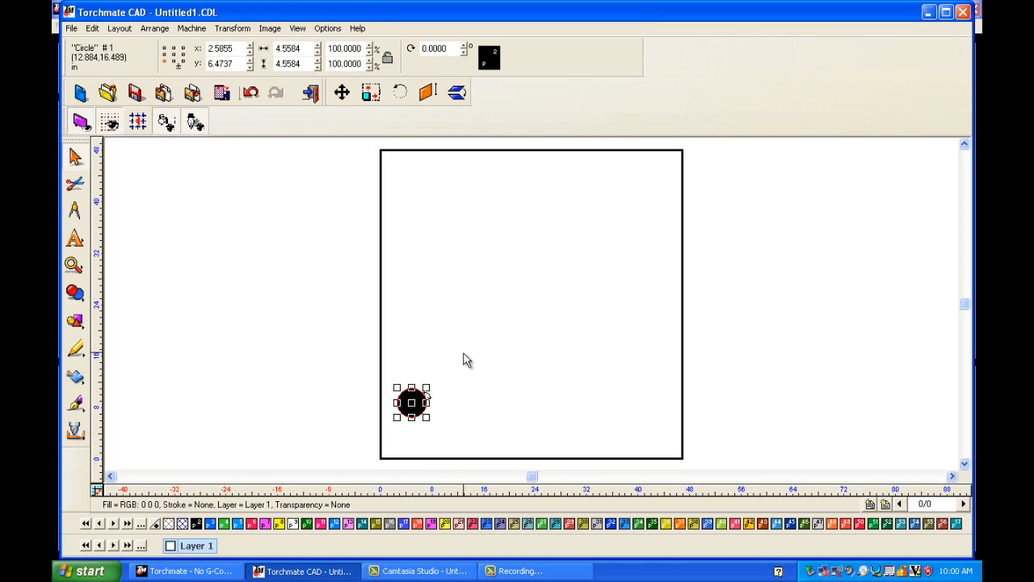
Set the circle's width and height to 1.0 in.
double_click(301, 48)
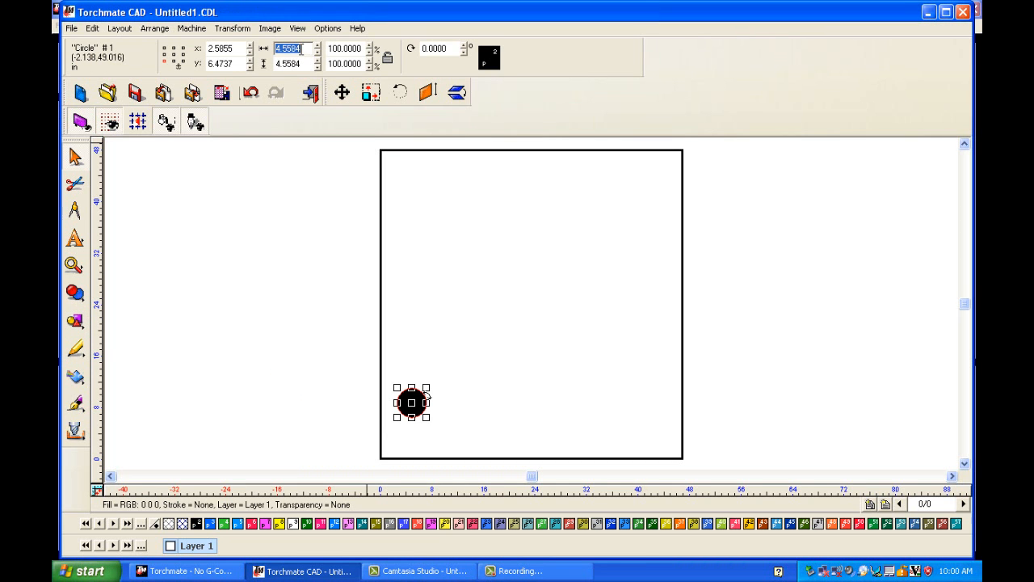
text(1.0)
key(Return)
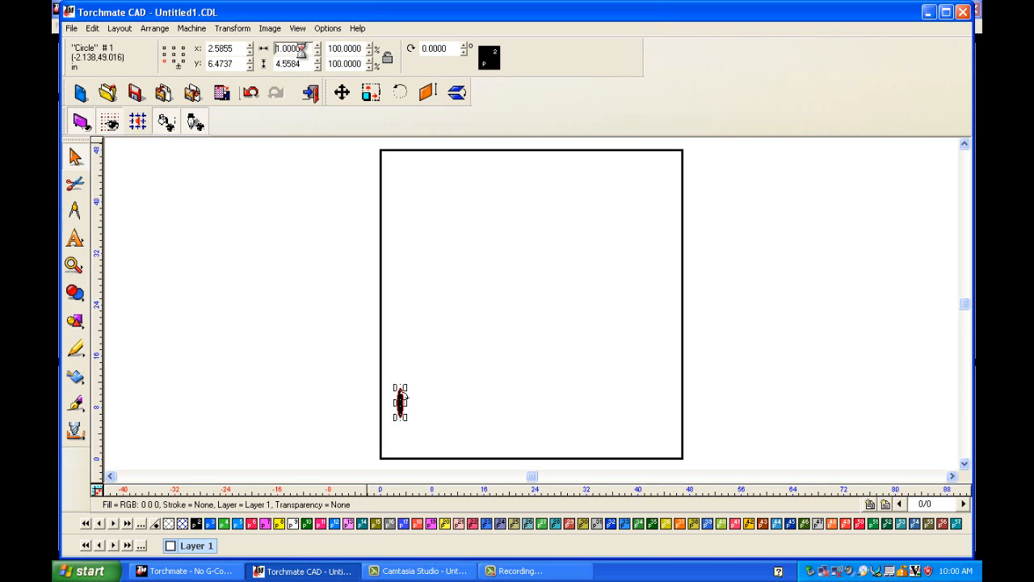
double_click(305, 62)
text(1.0)
key(Return)
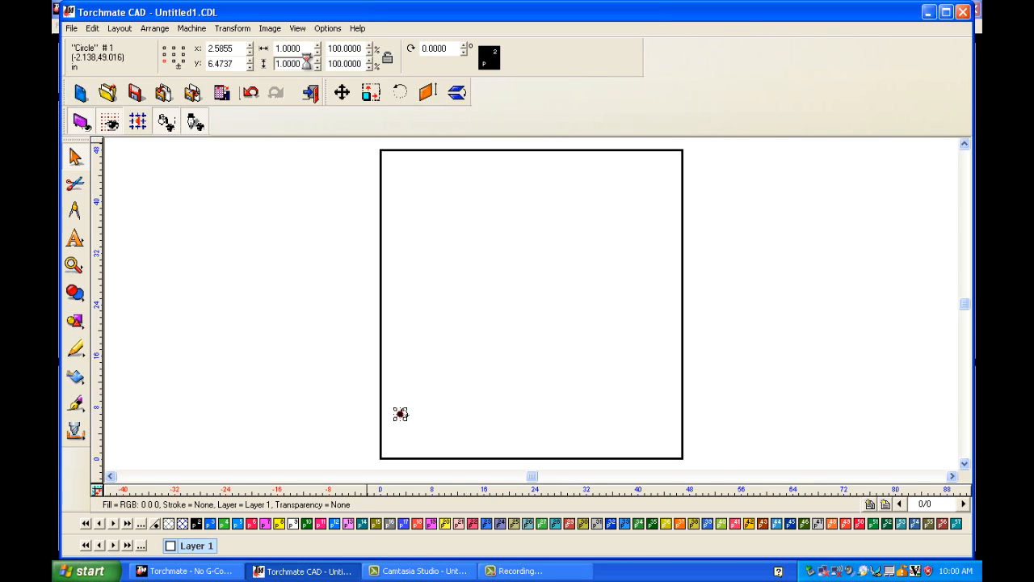
Draw a rectangle about 5.99 by 5.20 in outside the plate, to its left, and leave it selected.
click(74, 321)
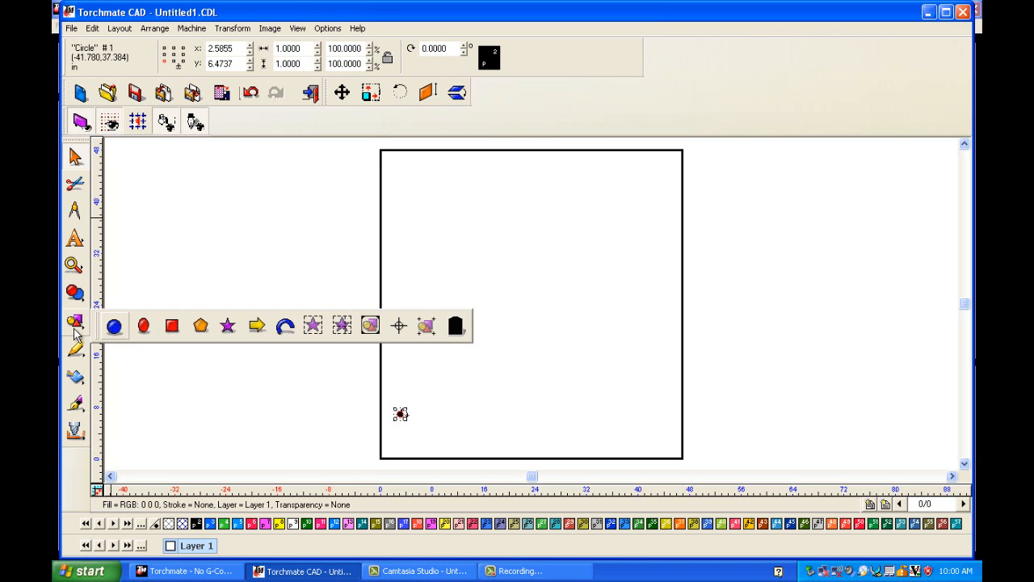
click(172, 327)
drag(176, 337, 215, 369)
key(Escape)
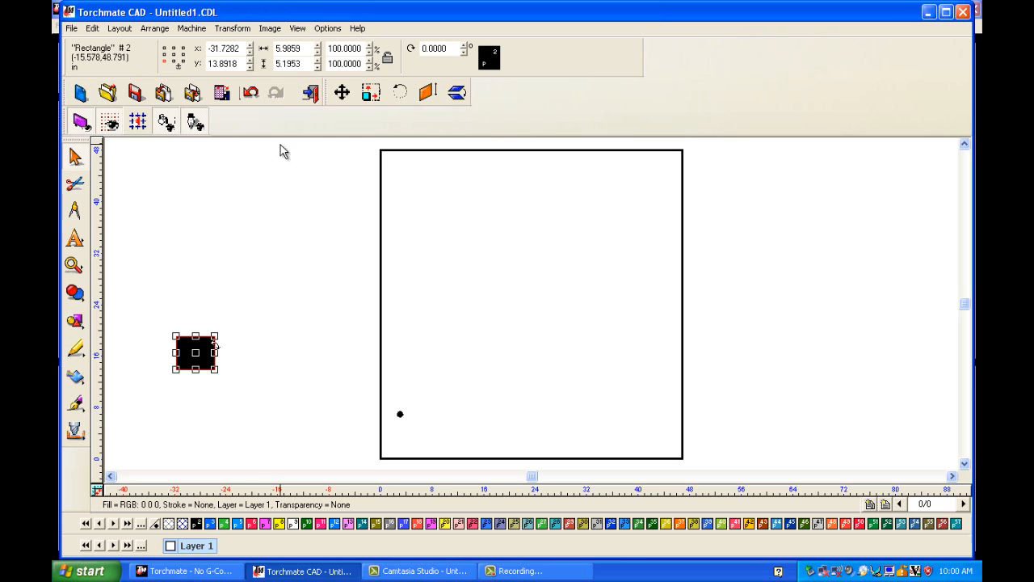
Set the rectangle's width and height to 2 in and move it onto the plate, just right of the circle.
click(301, 49)
double_click(302, 50)
text(2)
key(Return)
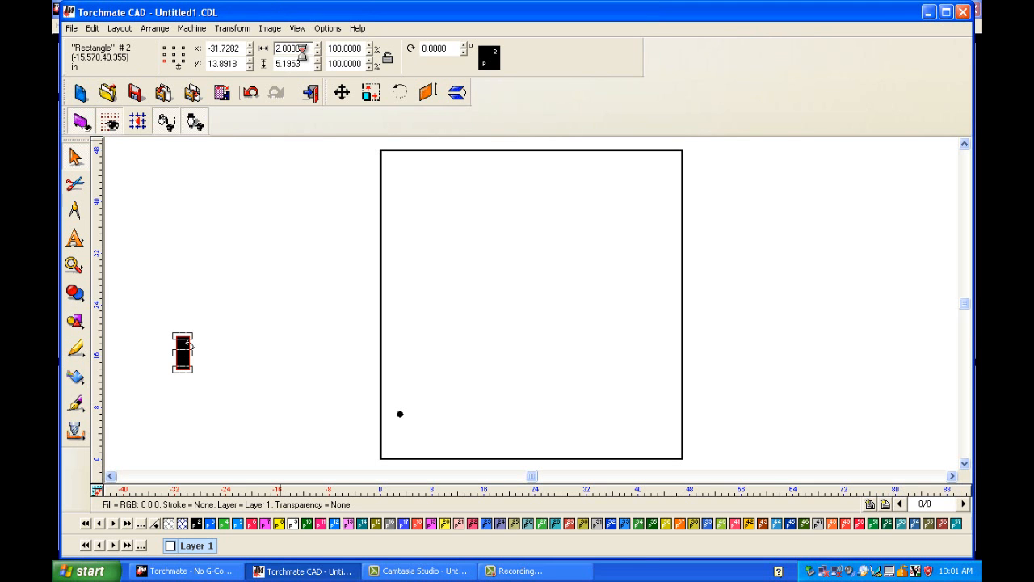
double_click(304, 62)
text(2)
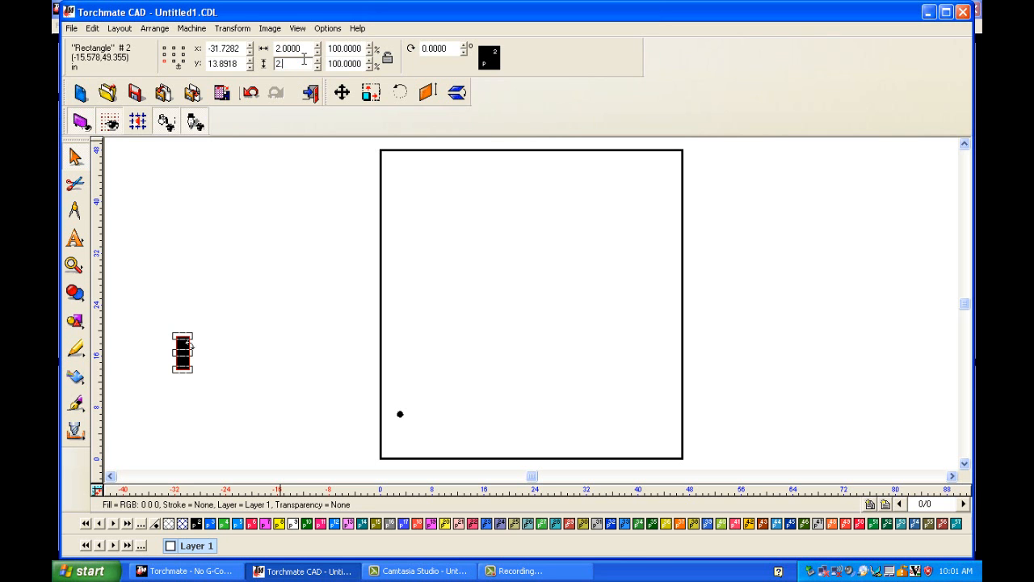
key(Return)
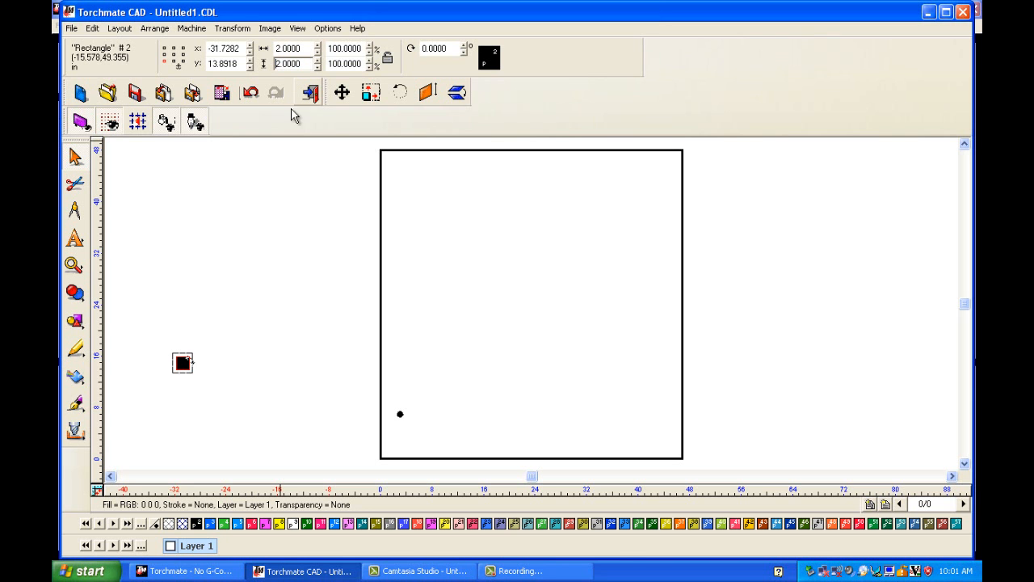
drag(183, 362, 423, 412)
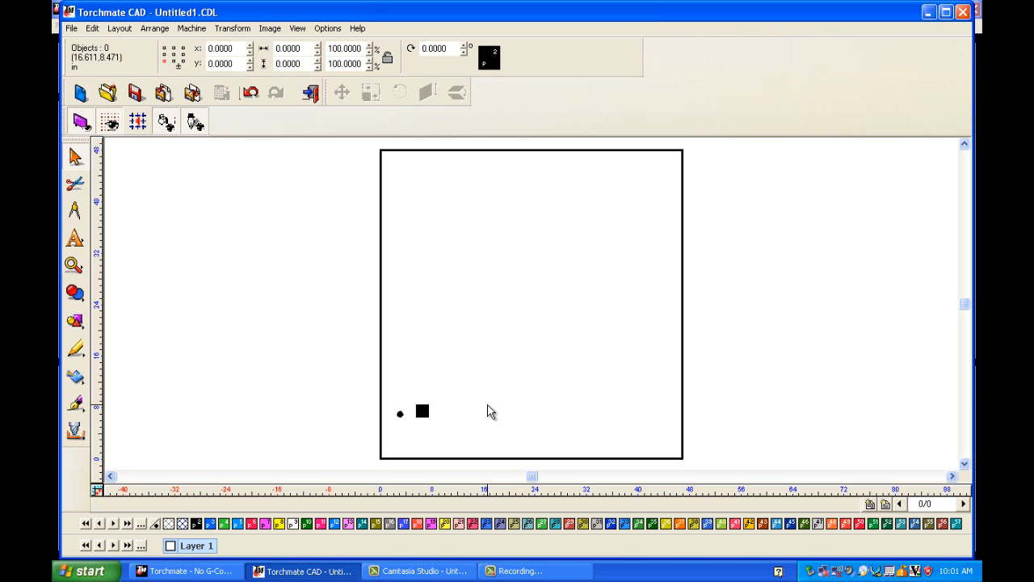
Display the circle and square as unfilled outlines and align their centers vertically and horizontally.
key(ctrl+a)
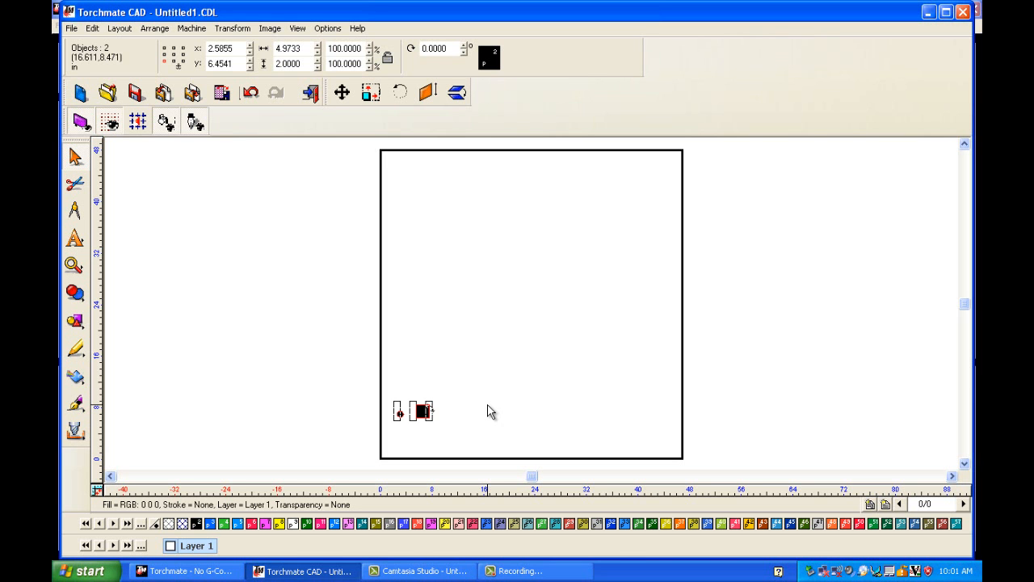
key(F5)
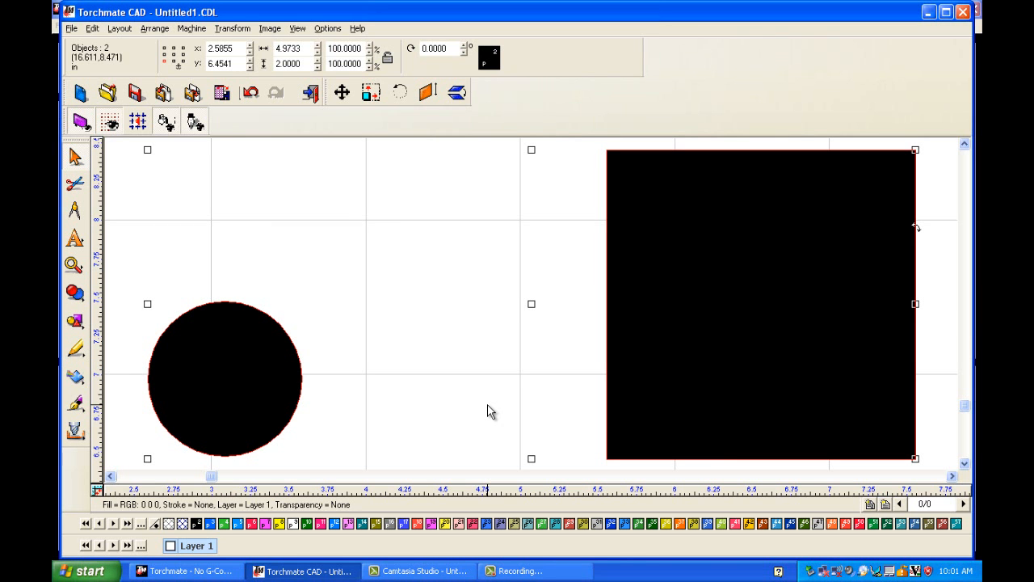
key(F9)
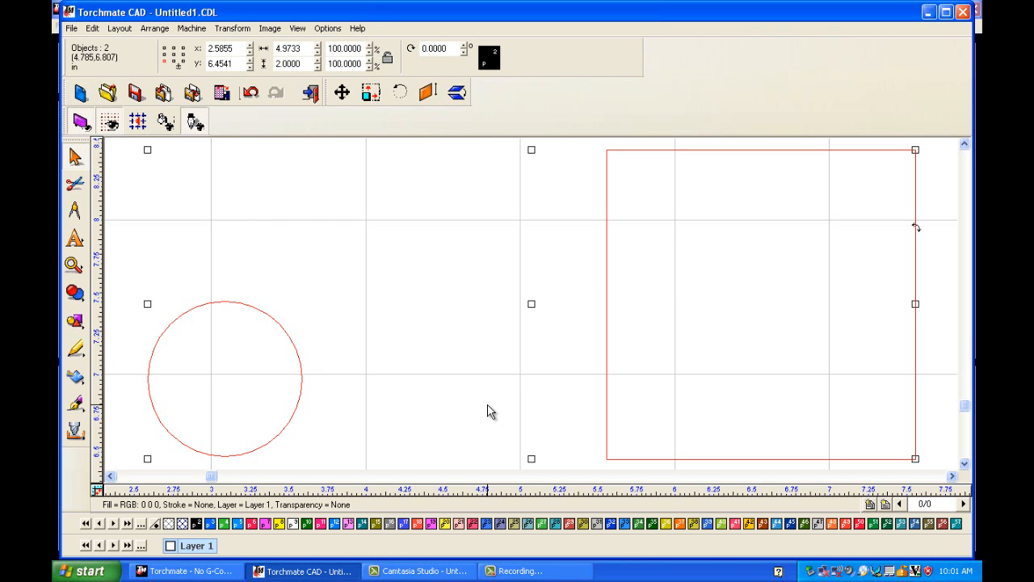
key(v)
key(h)
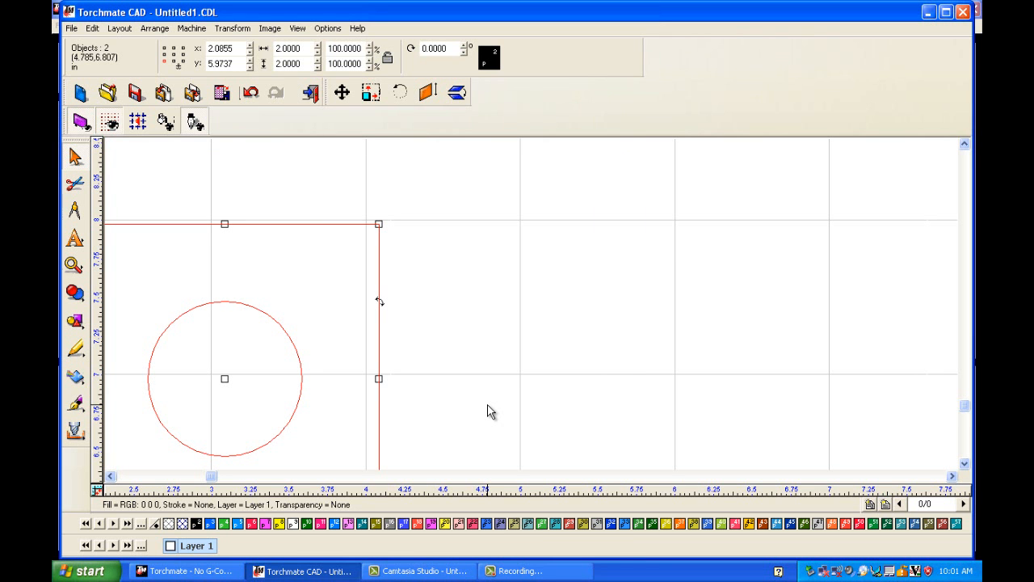
key(F5)
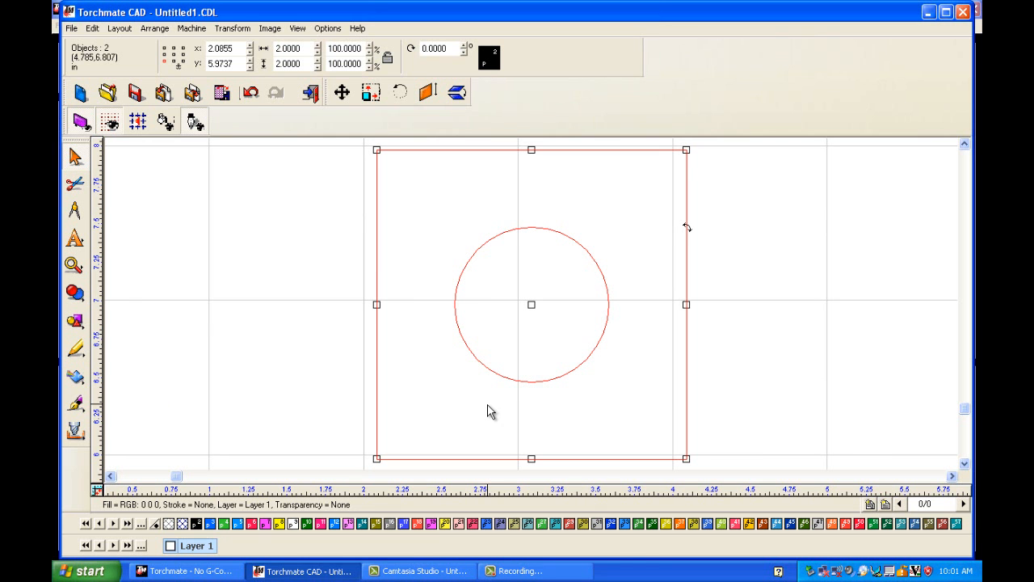
Start an online tool path for the circle alone and set its basic cut feed rate to 35 in/min.
click(323, 309)
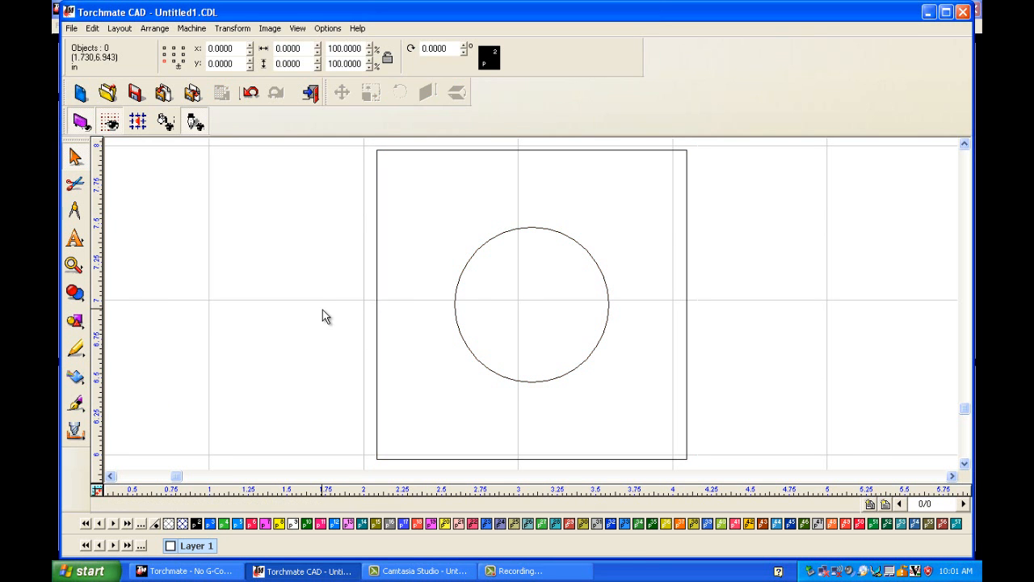
click(514, 227)
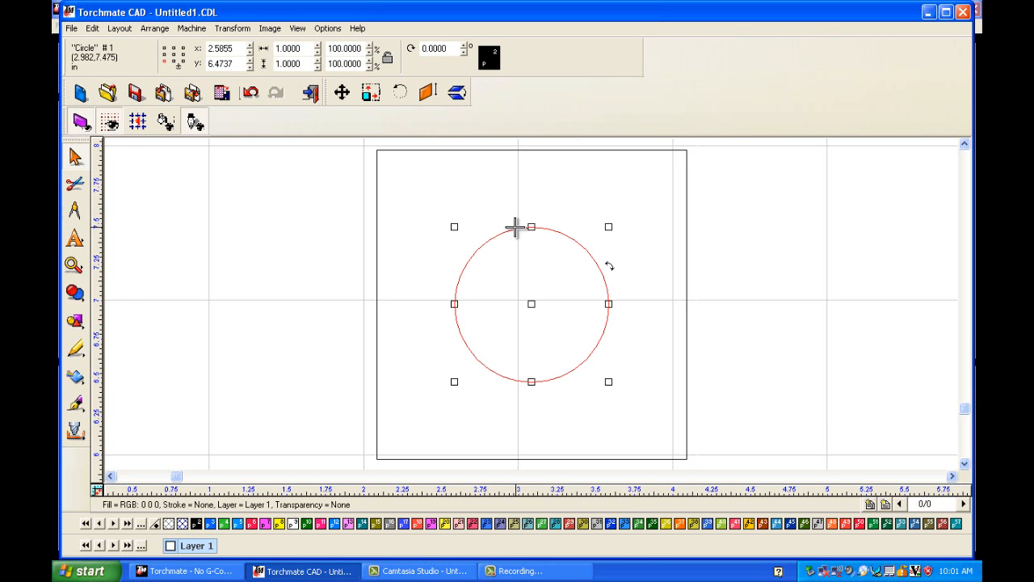
click(194, 29)
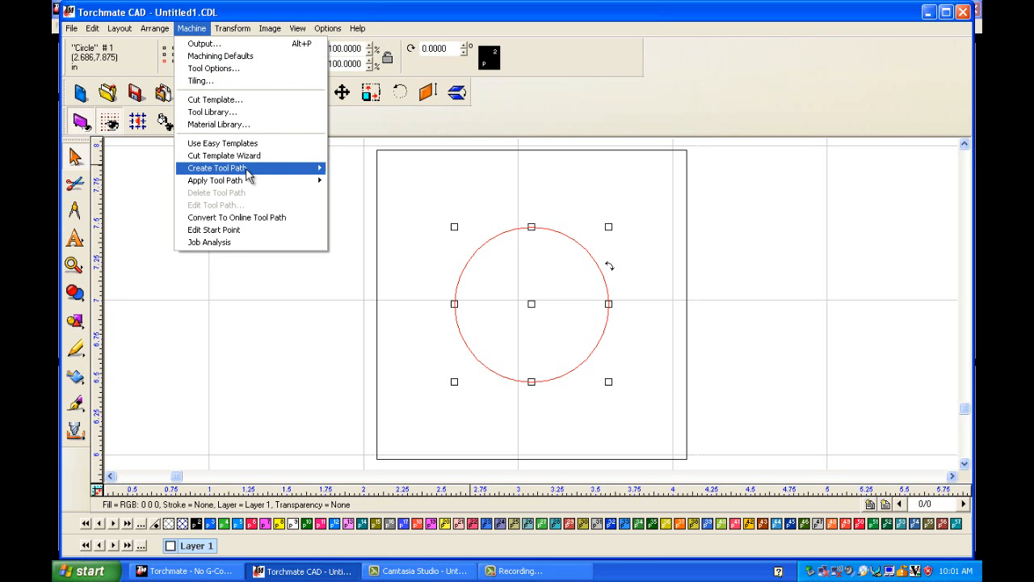
mouse_move(250, 172)
click(350, 170)
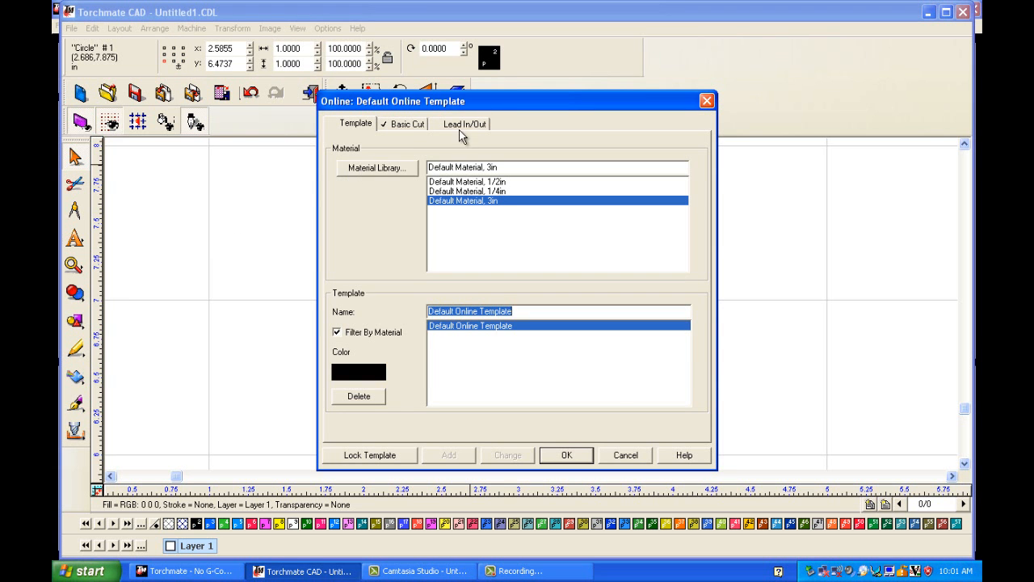
click(400, 127)
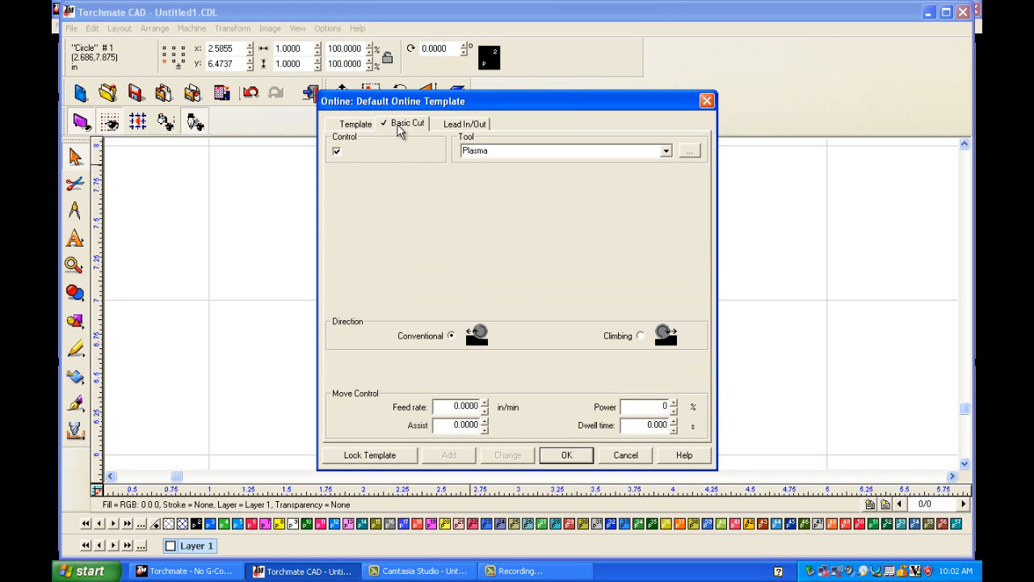
click(444, 406)
text(35)
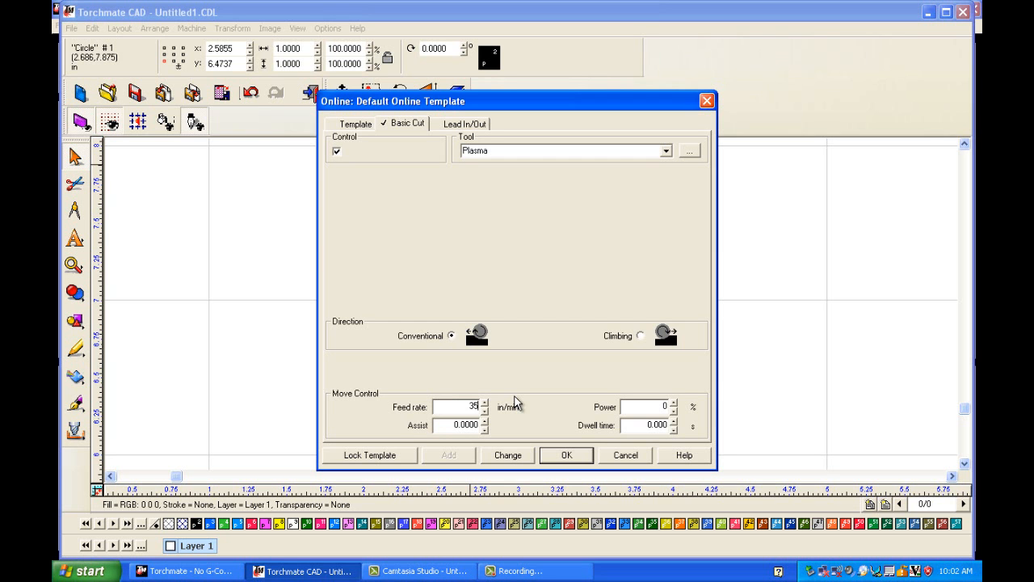
click(691, 153)
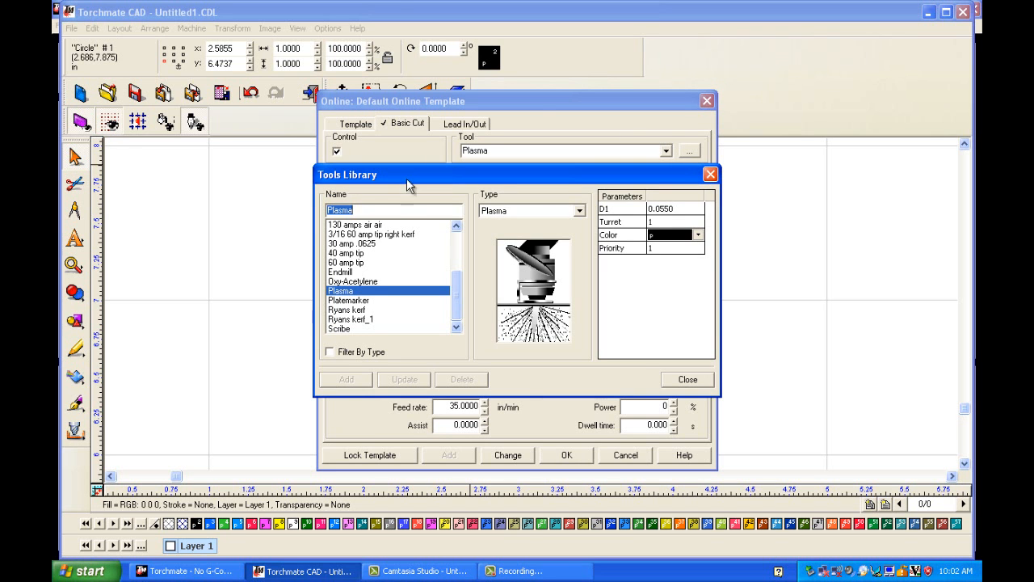
click(394, 207)
key(BackSpace)
key(BackSpace)
key(BackSpace)
key(BackSpace)
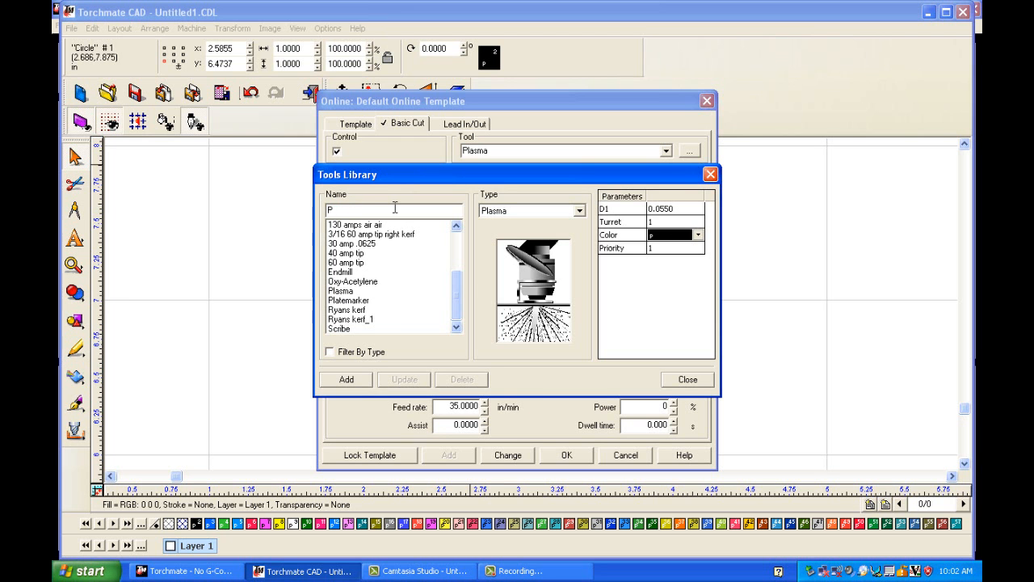
key(BackSpace)
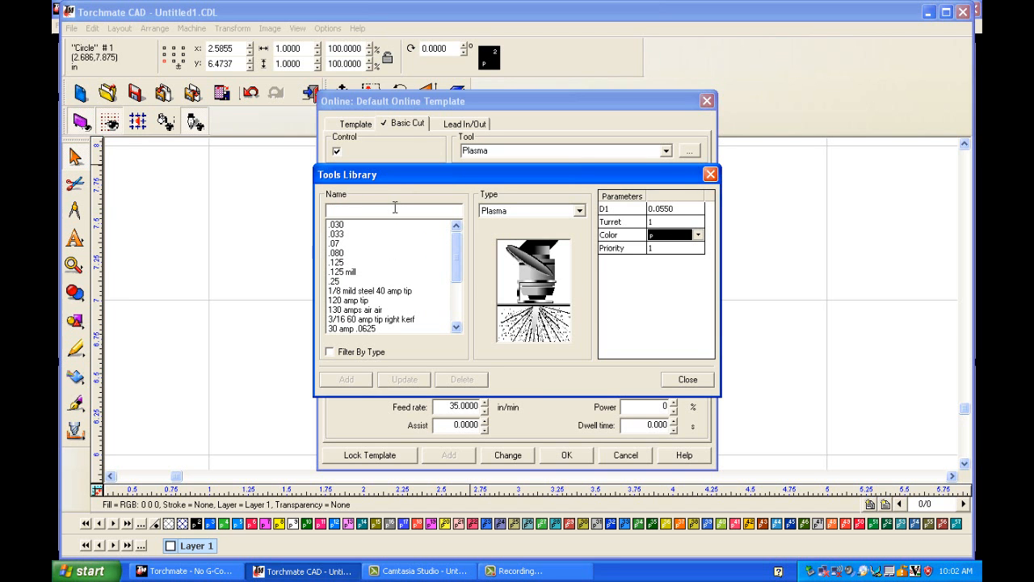
text(Platemarker)
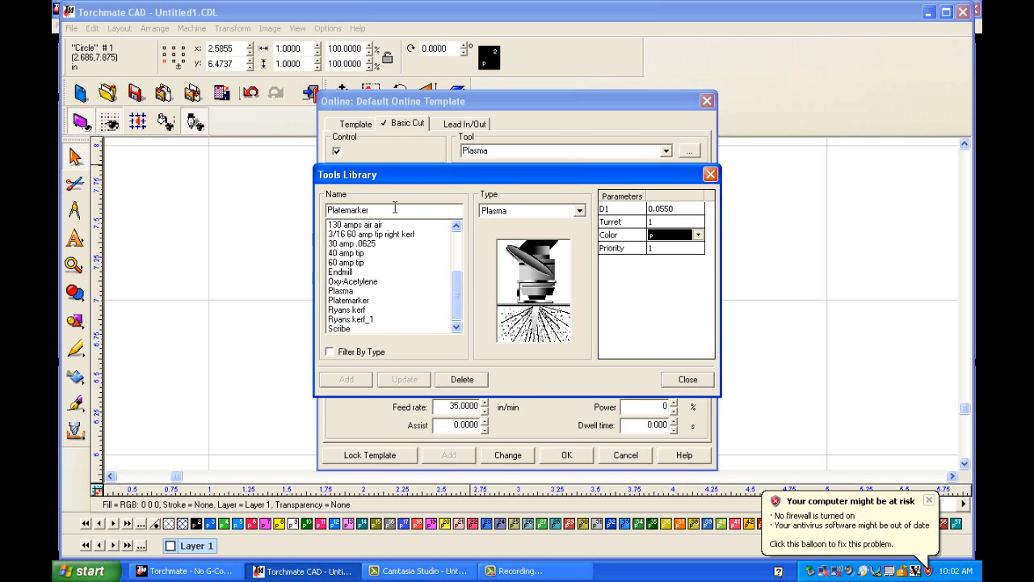
click(928, 502)
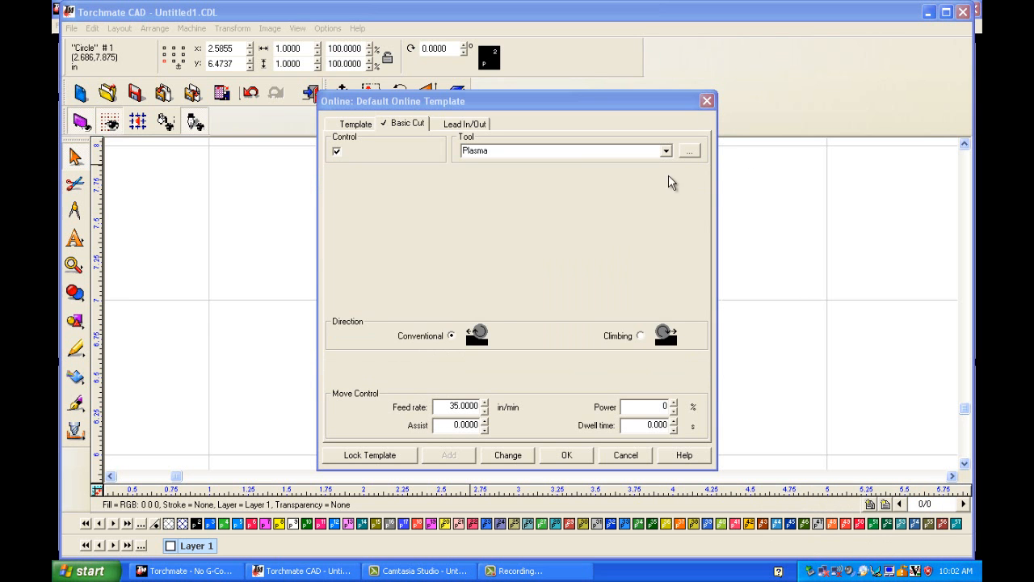
Add a plasma tool named "Platemarker 3" to the tool library with D1 set to 0.02 and turret 2.
click(696, 154)
click(379, 211)
text(3)
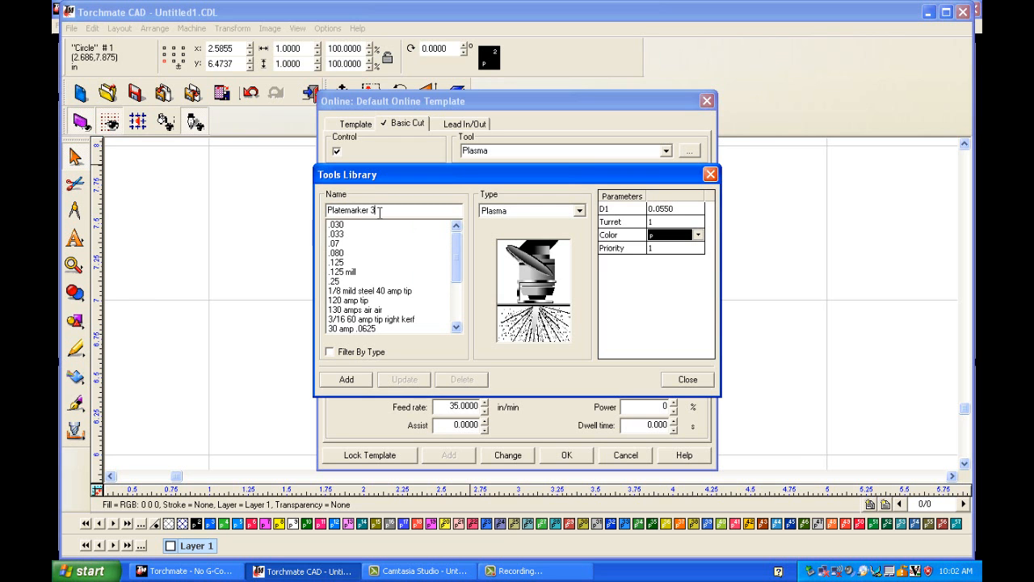
click(685, 208)
click(685, 207)
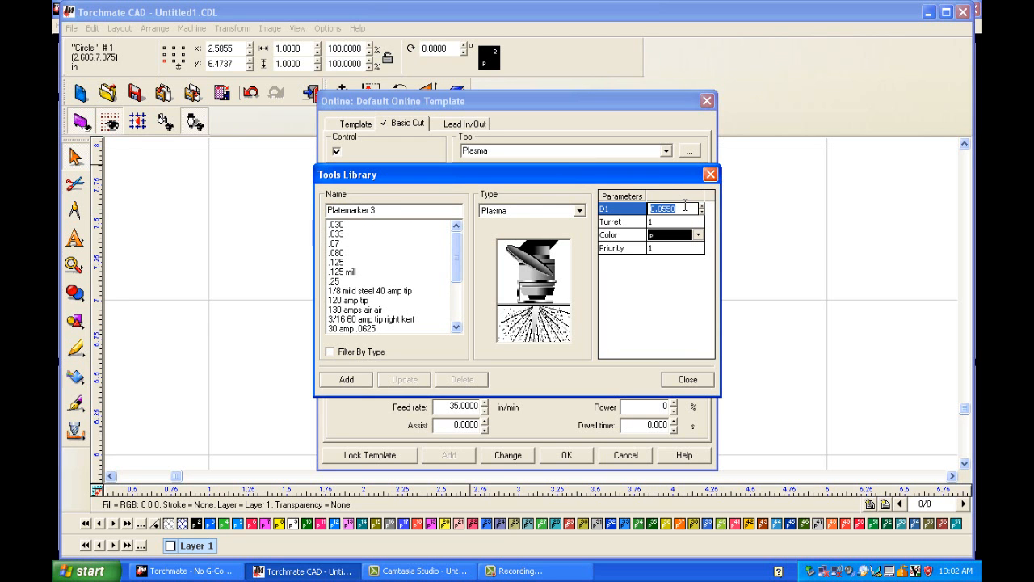
text(.02)
click(674, 221)
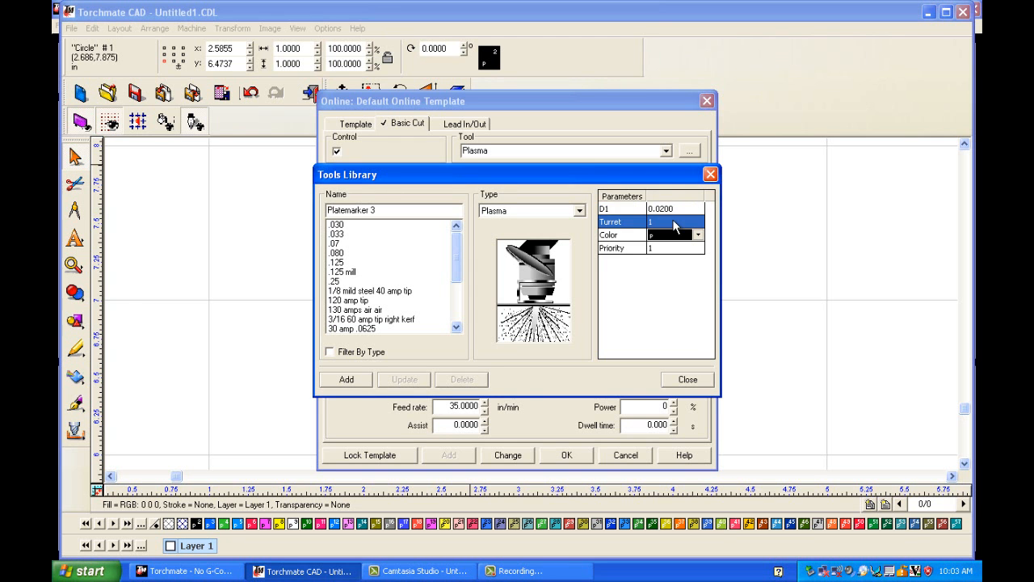
click(673, 221)
text(2)
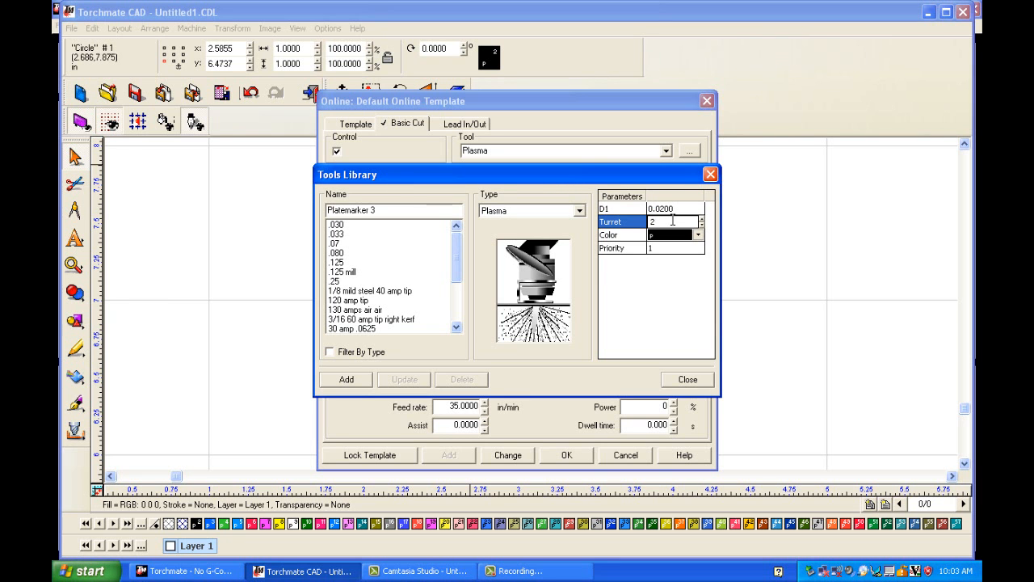
click(352, 380)
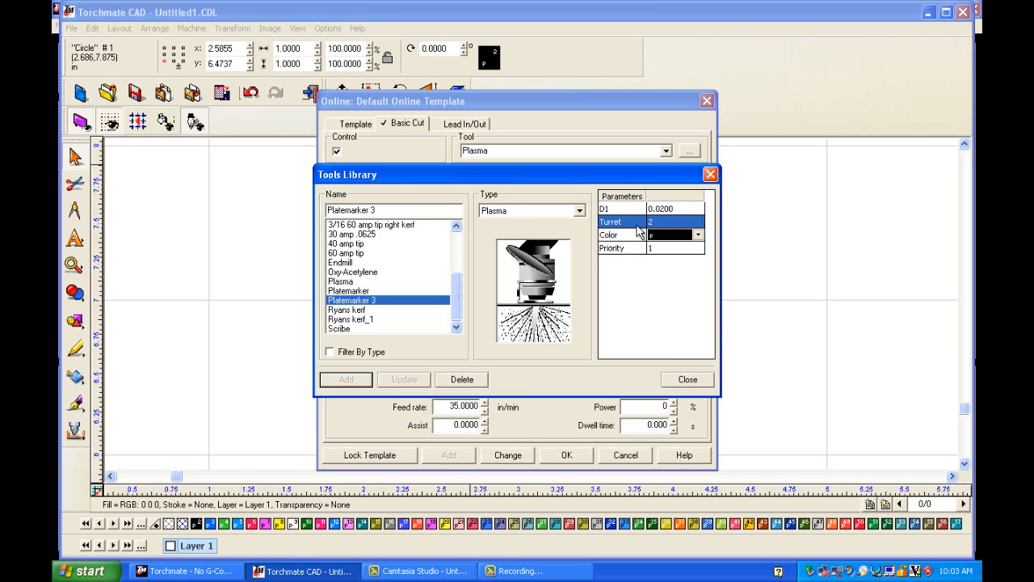
click(683, 380)
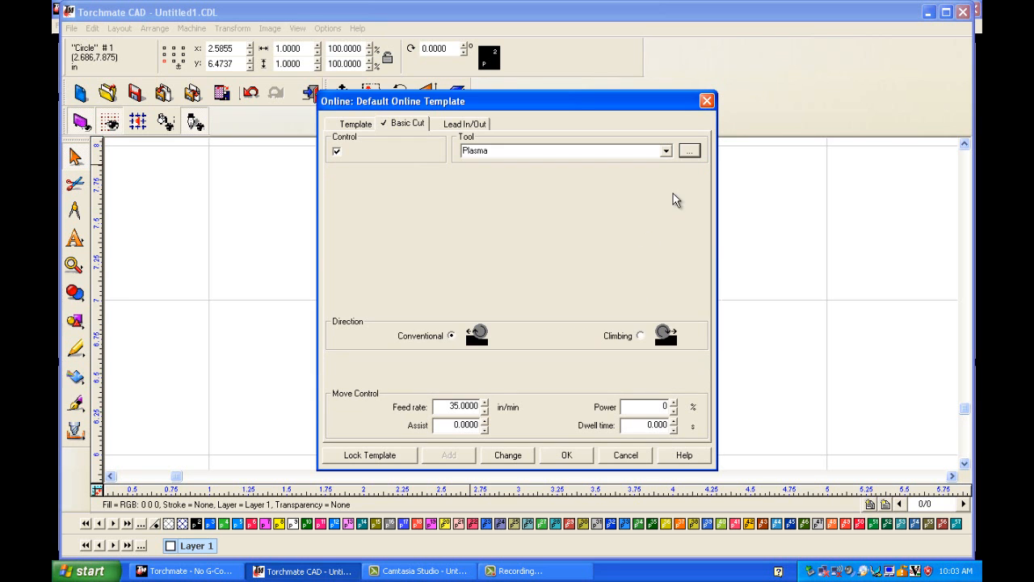
Choose Platemarker 3 as the circle's cutting tool and create the online tool path without lead-in or lead-out.
click(666, 152)
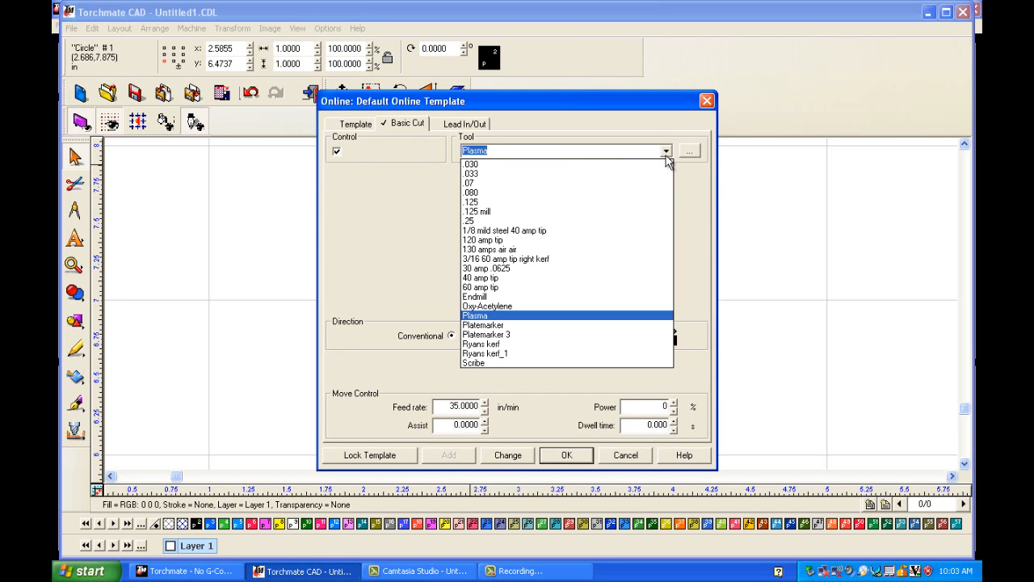
click(574, 334)
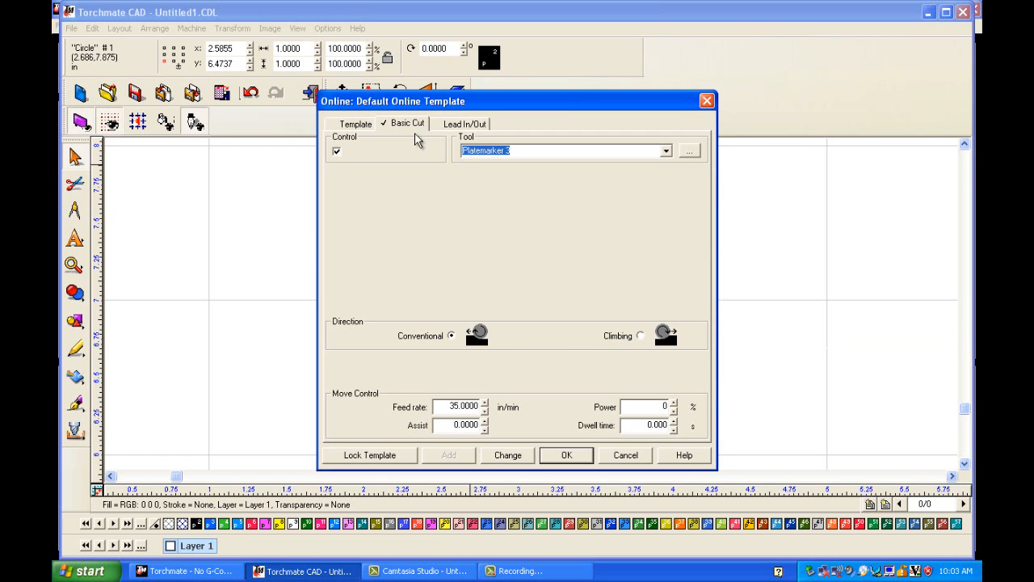
click(465, 125)
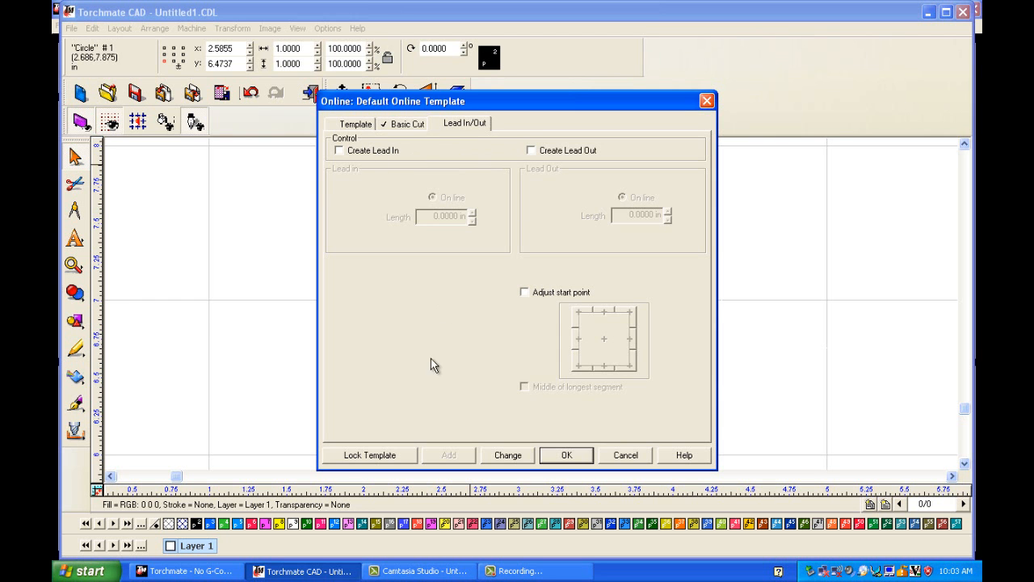
click(564, 455)
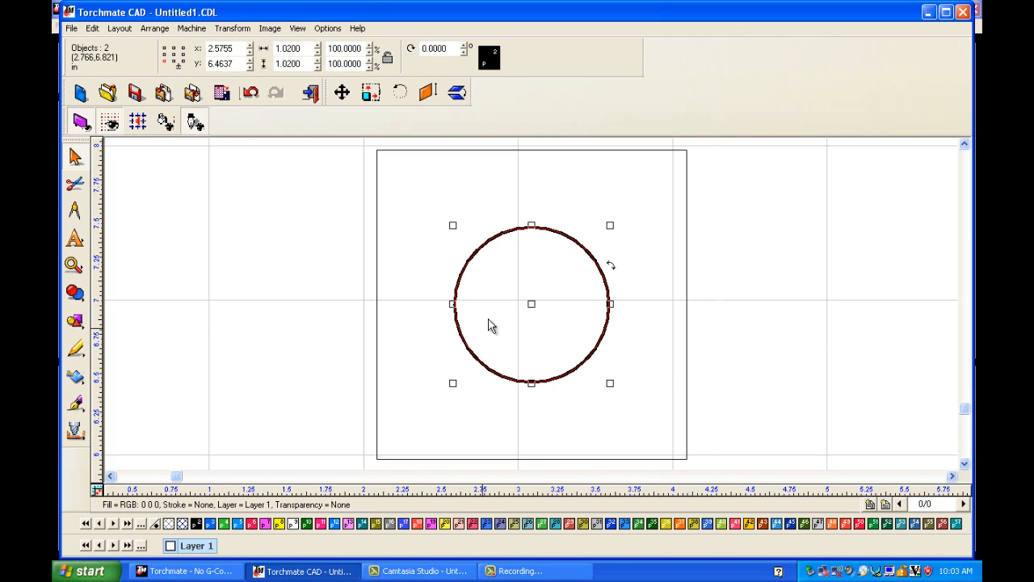
Create a male tool path around the square with the .030 tool and a feed rate of 100 in/min.
click(414, 149)
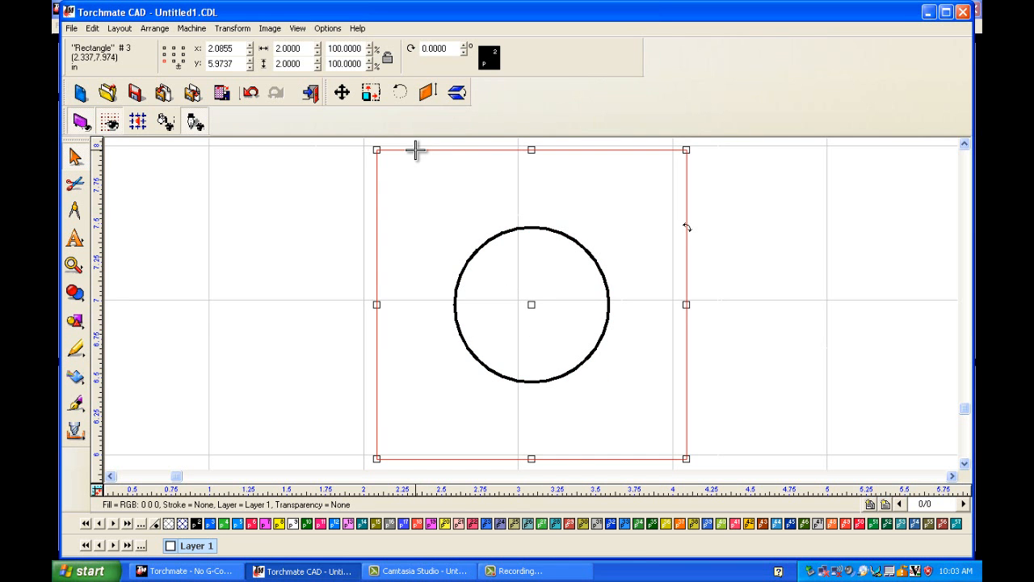
click(188, 29)
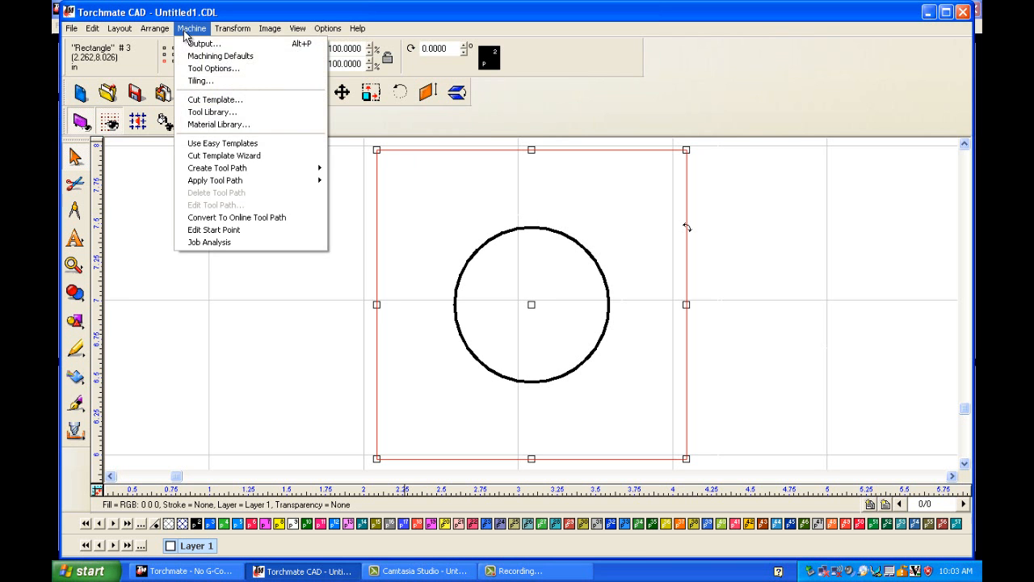
mouse_move(242, 168)
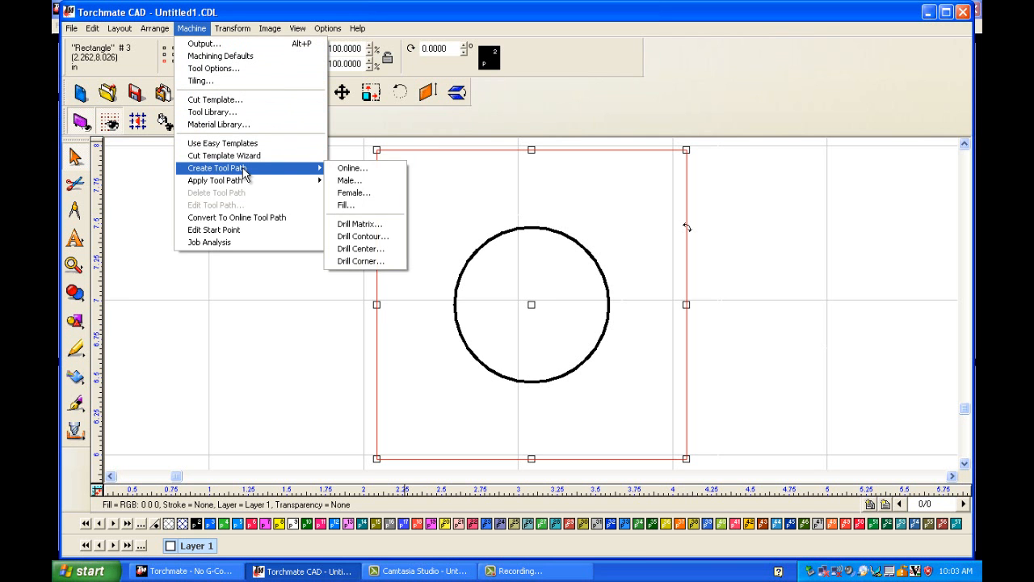
click(351, 180)
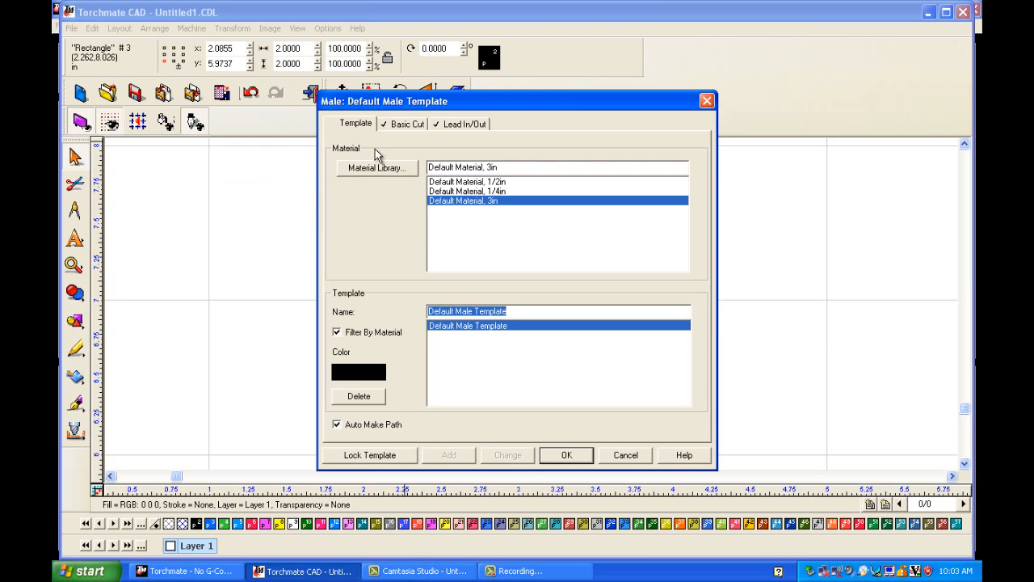
click(406, 128)
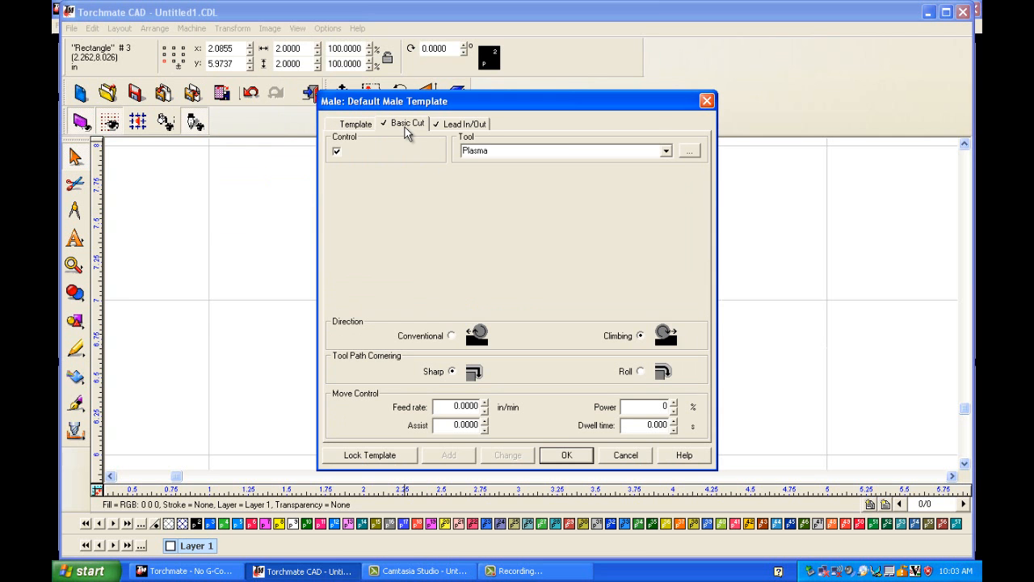
click(667, 152)
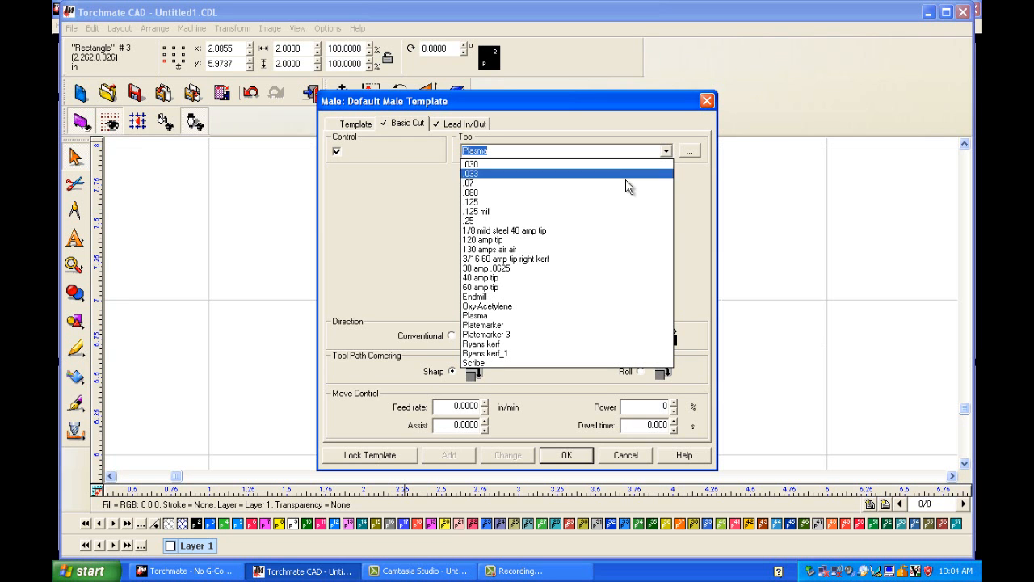
click(501, 166)
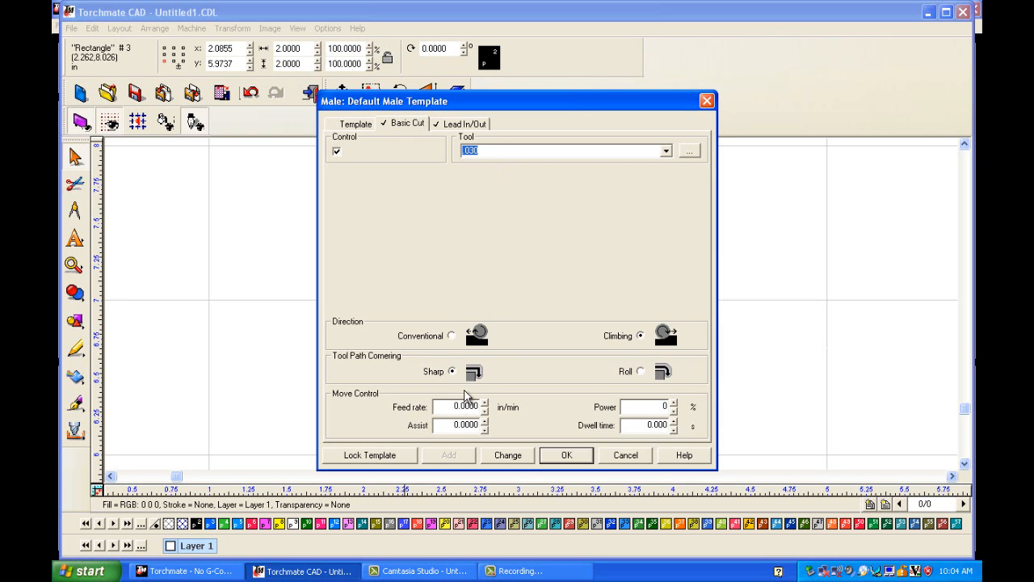
double_click(449, 406)
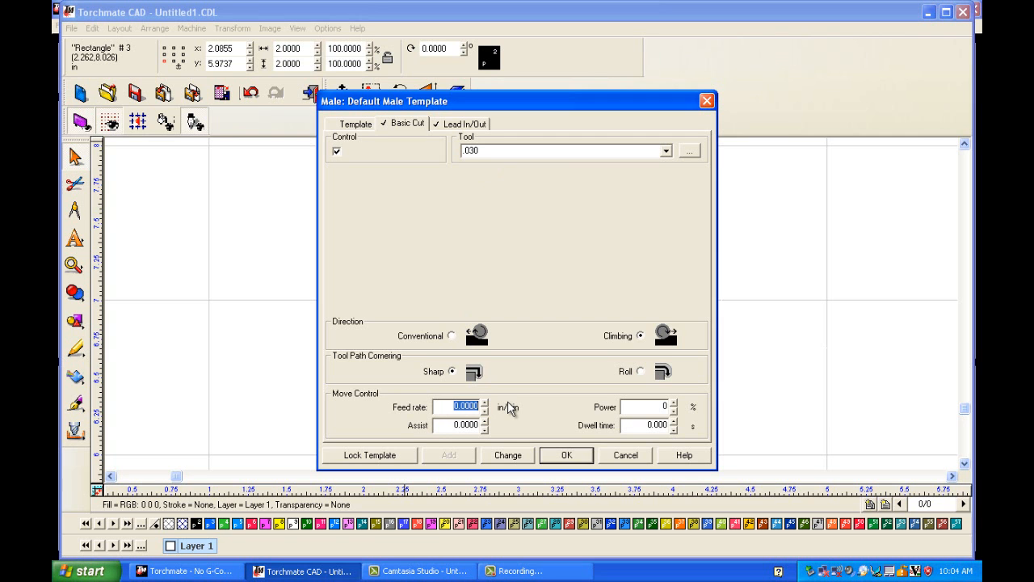
text(100)
click(458, 124)
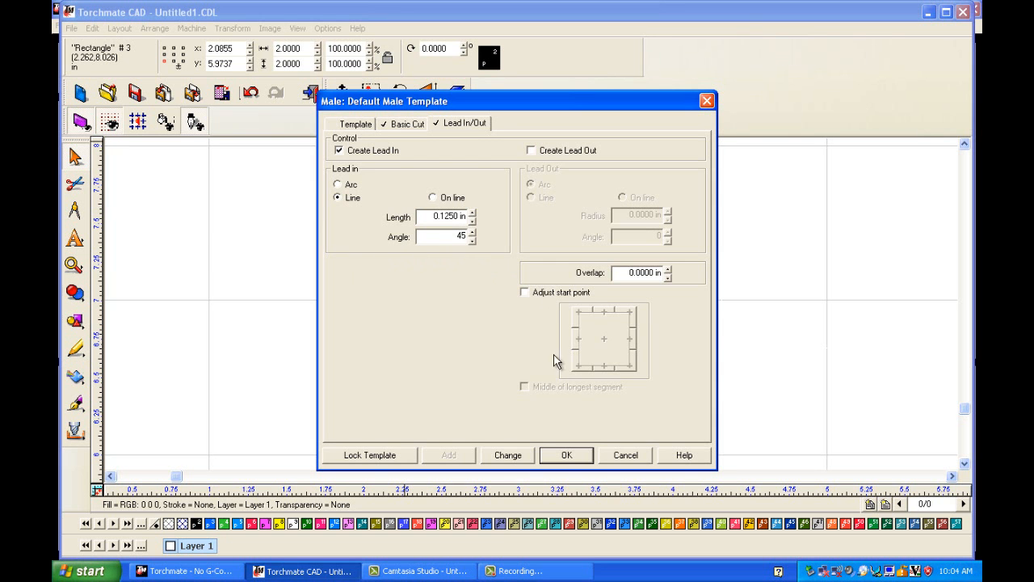
click(565, 455)
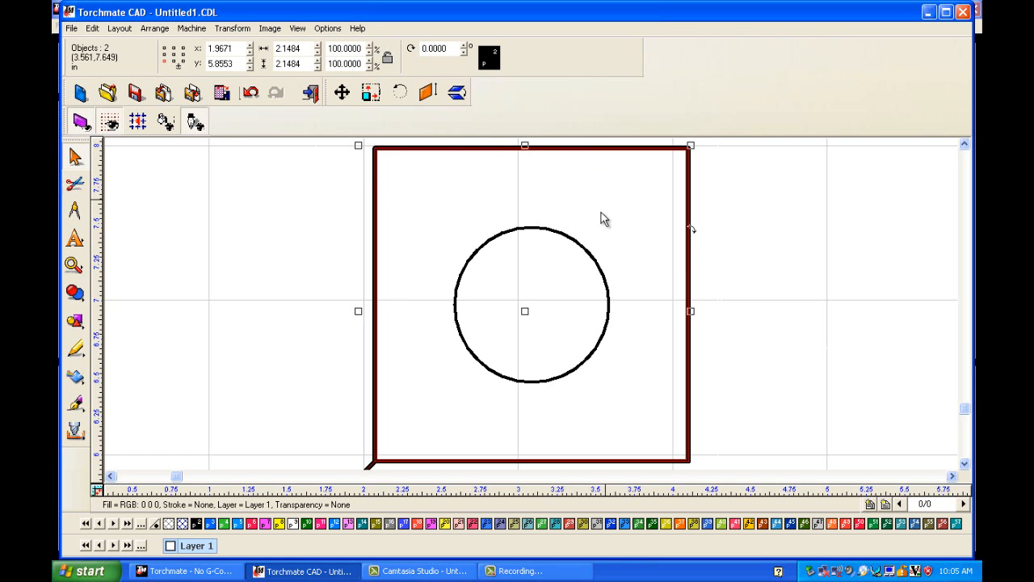
Deselect everything and hide the tool paths so only the original circle and square outlines are displayed.
click(296, 29)
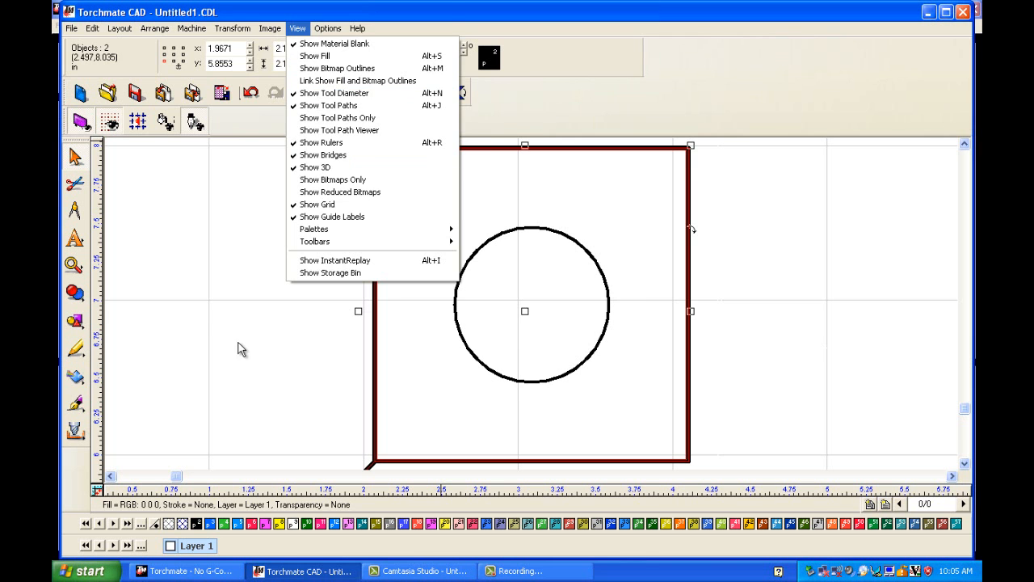
click(229, 391)
click(228, 390)
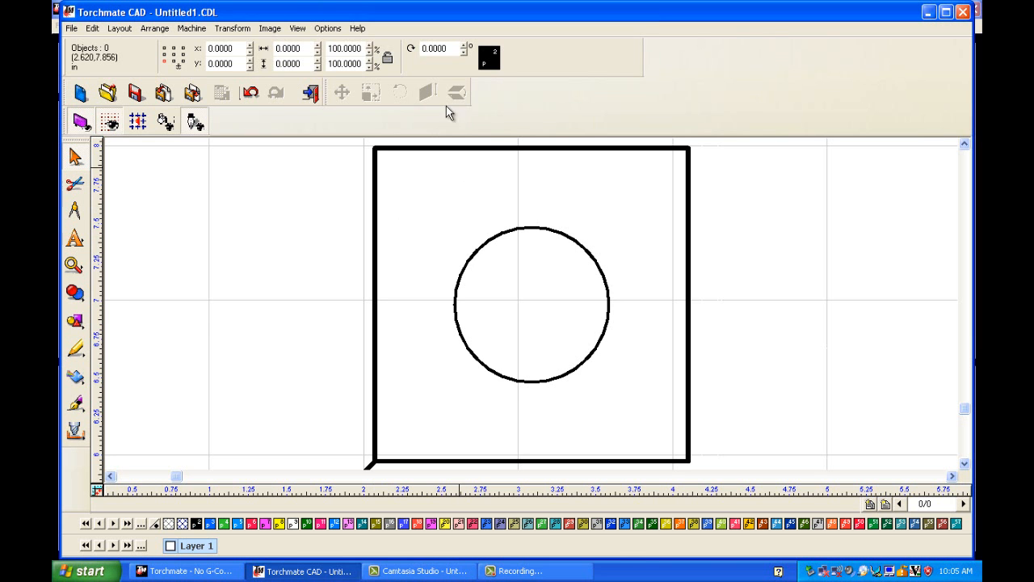
click(297, 28)
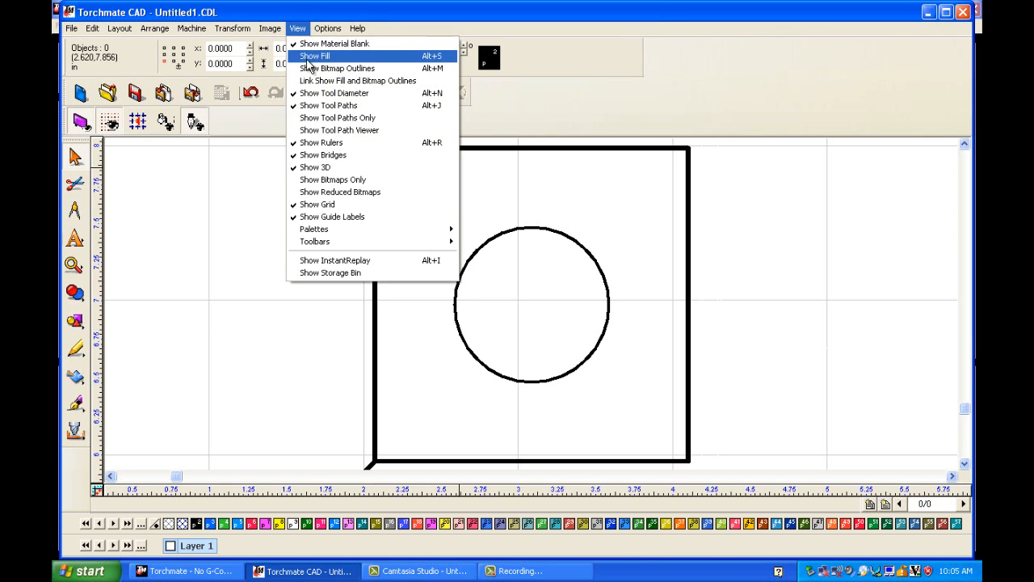
click(312, 105)
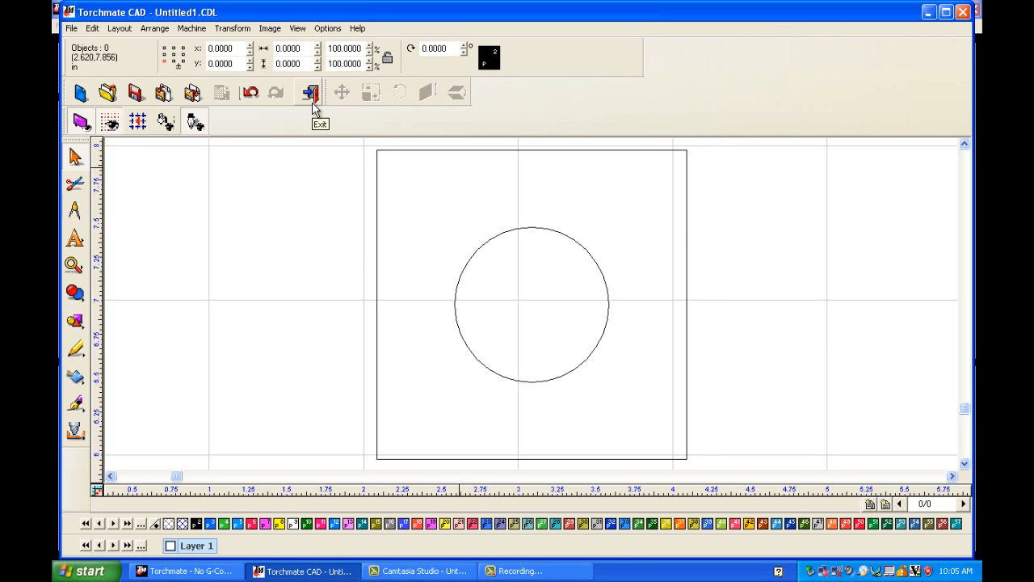
Delete the original circle and square outlines and show the tool paths again.
key(ctrl+a)
key(Delete)
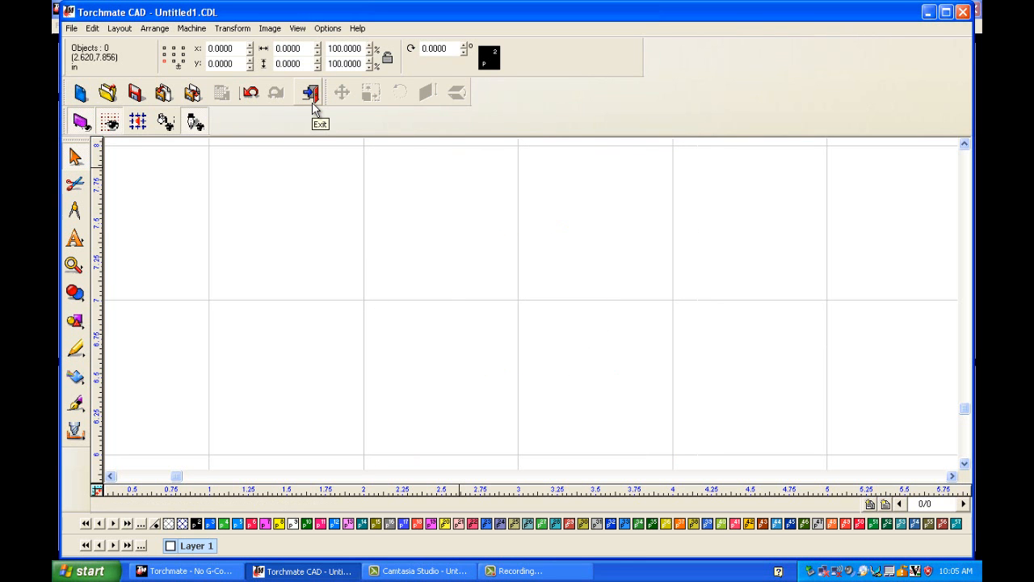
click(297, 29)
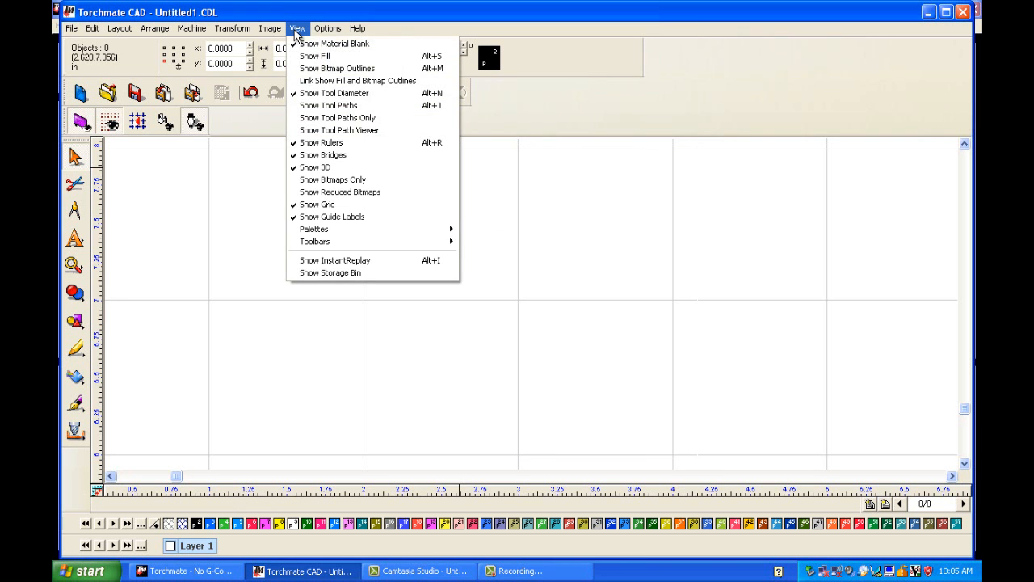
click(316, 111)
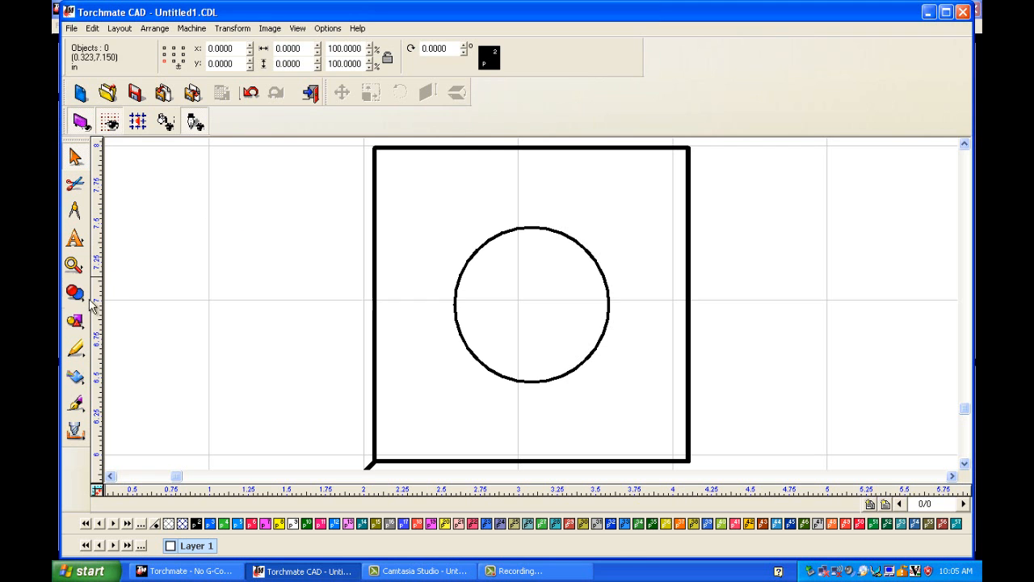
Select both tool paths and move them to the material's lower-left corner at X 0, Y 0.
click(75, 265)
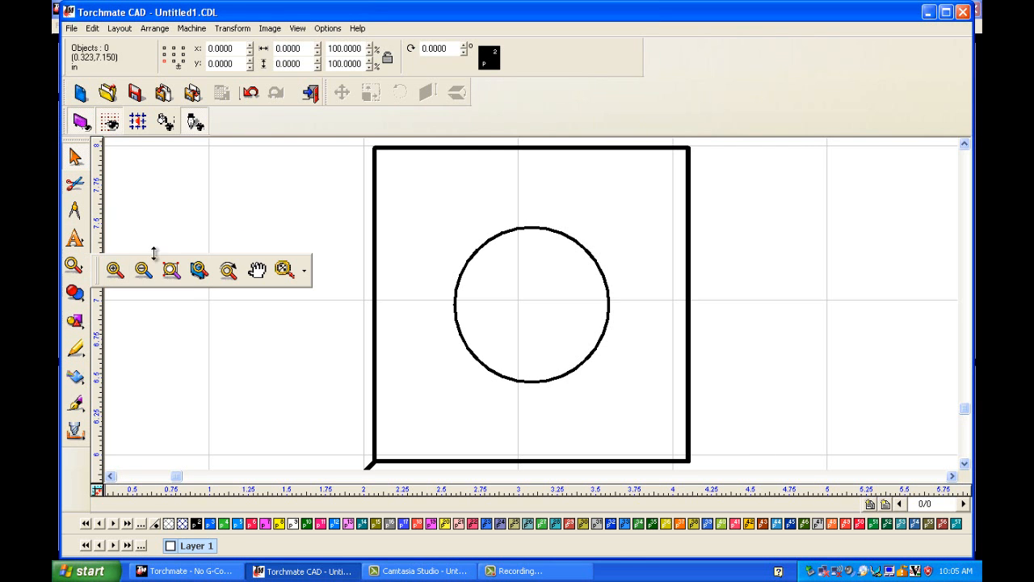
click(199, 273)
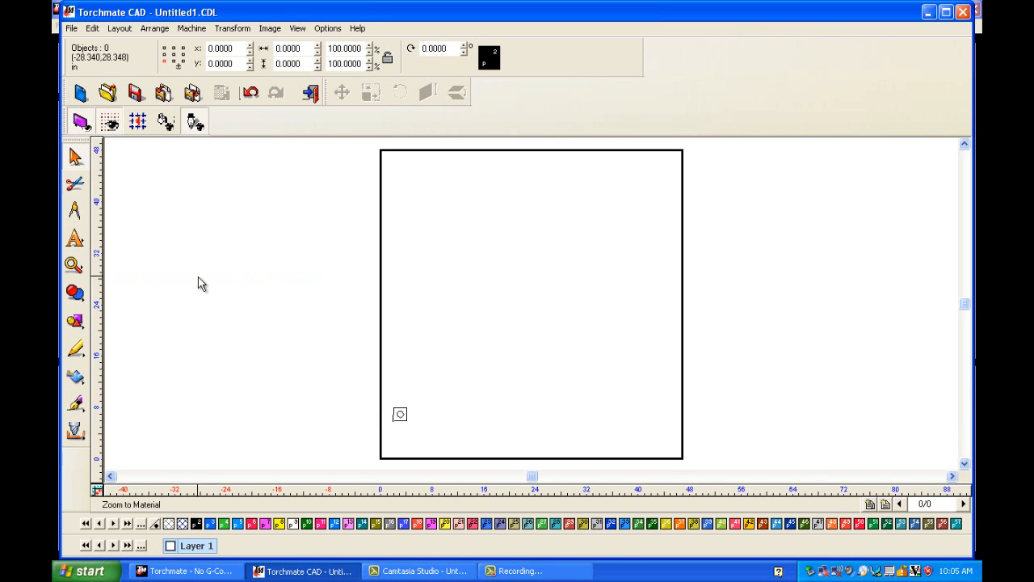
drag(370, 394, 388, 453)
click(399, 415)
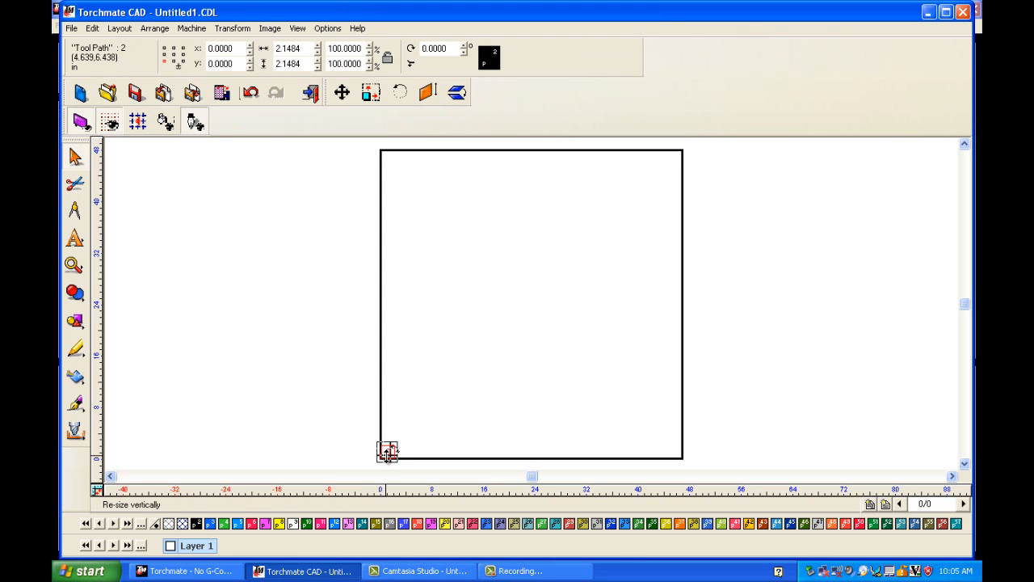
key(F6)
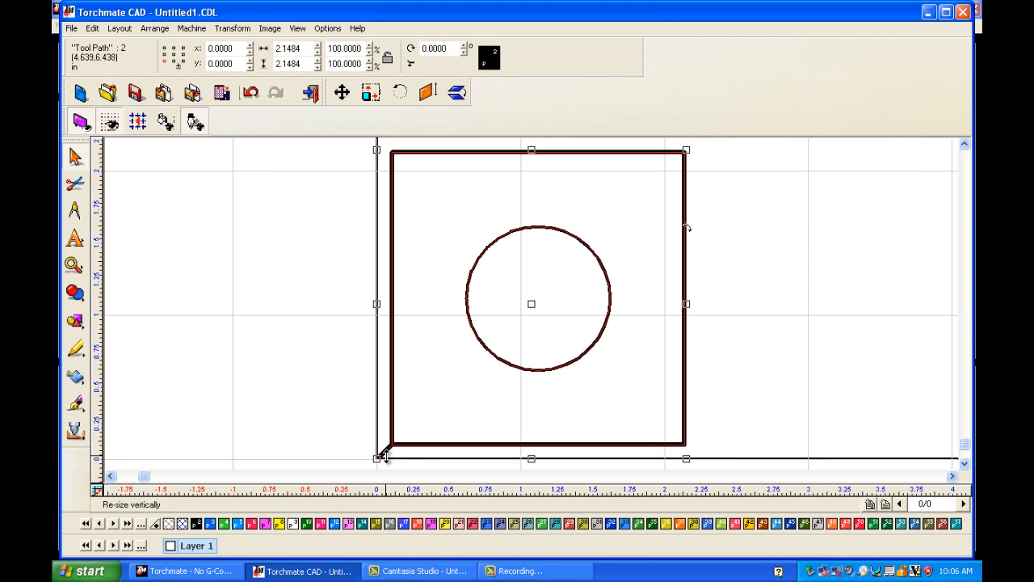
Output the tool paths to the NC Manager, examine the tool order in the G-code, and return to the drawing.
click(194, 28)
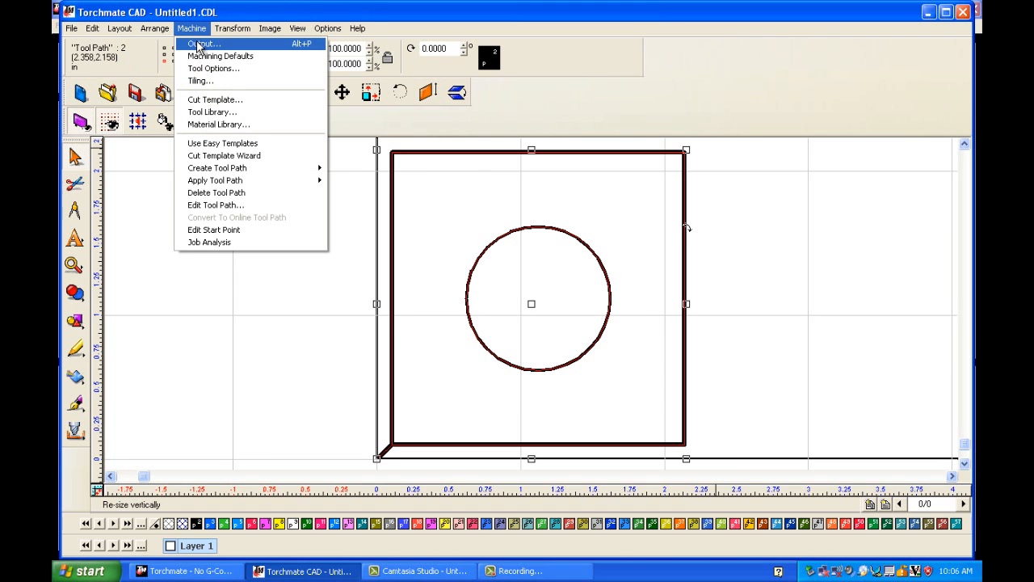
click(198, 44)
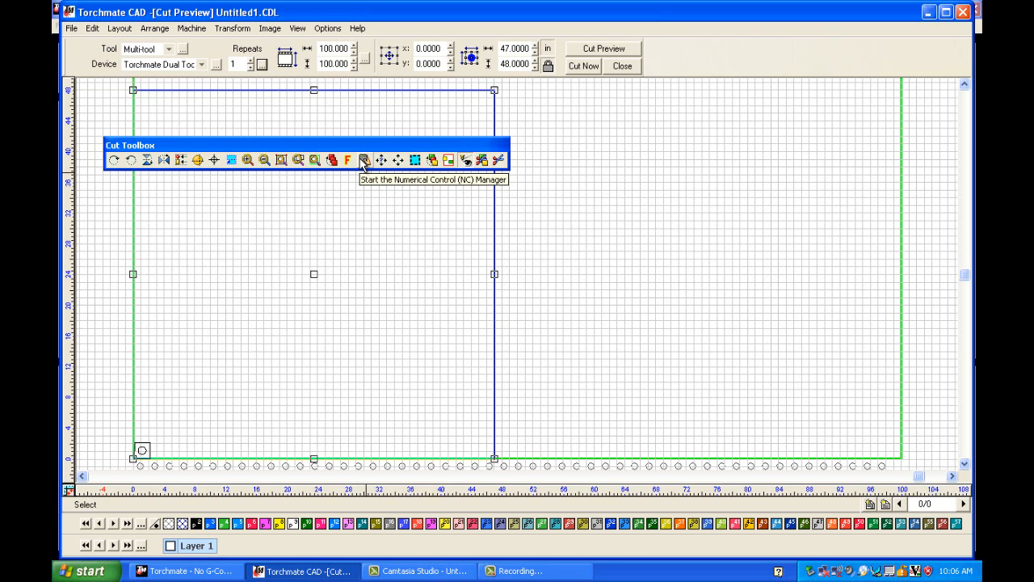
click(363, 160)
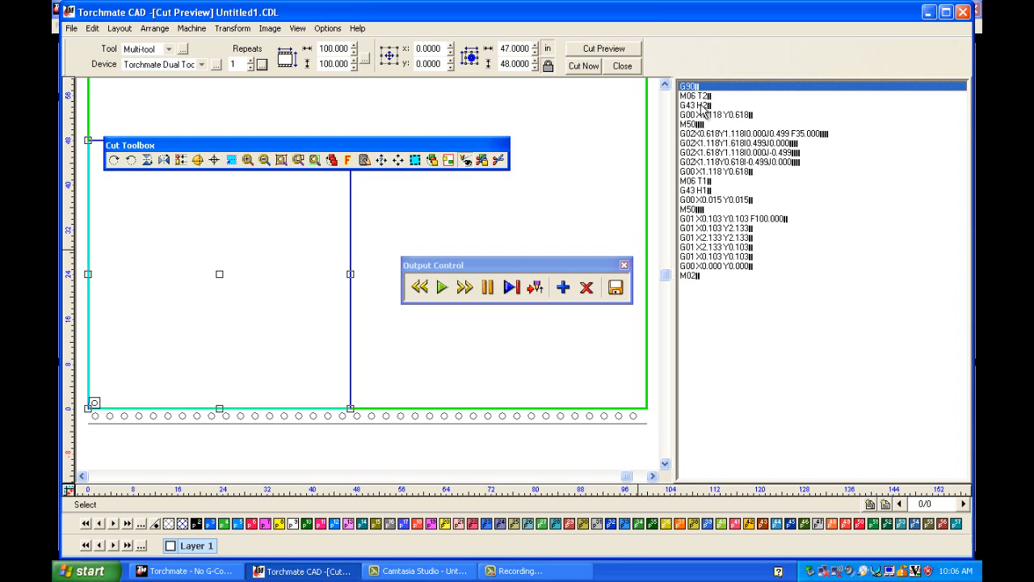
click(623, 264)
click(627, 67)
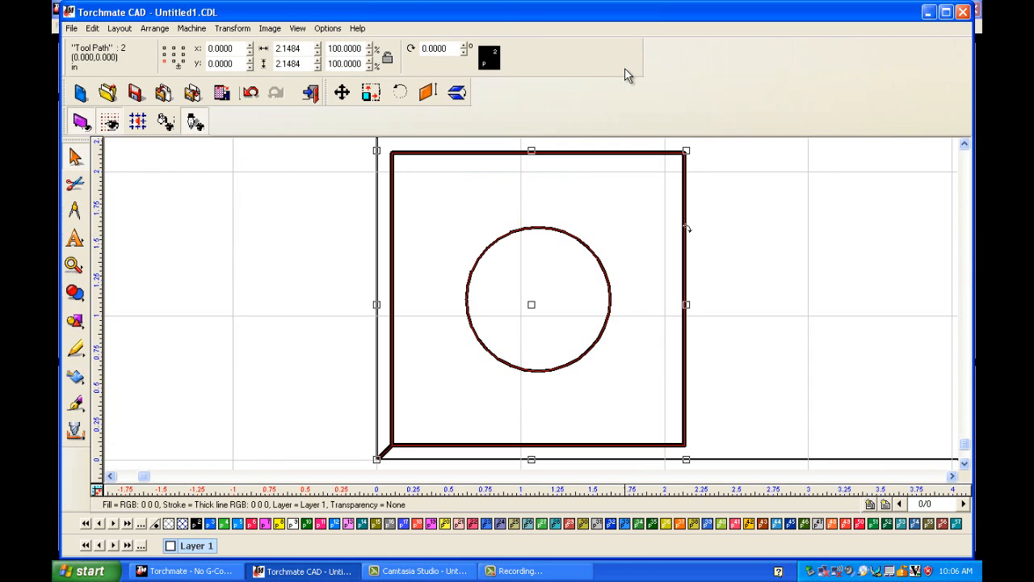
Sequence the tool paths by list and set the square's tool path to position 1.
click(126, 30)
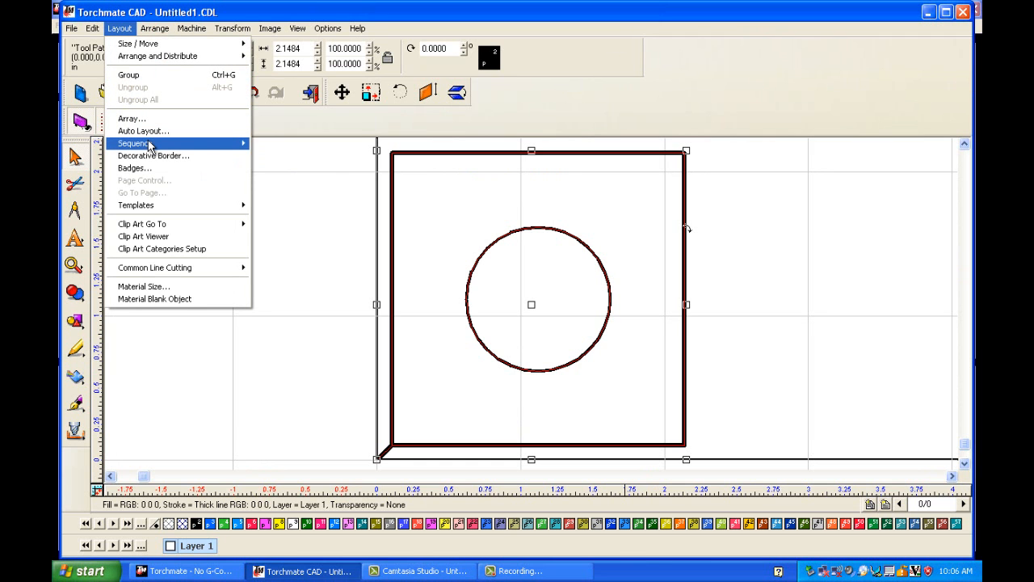
mouse_move(149, 145)
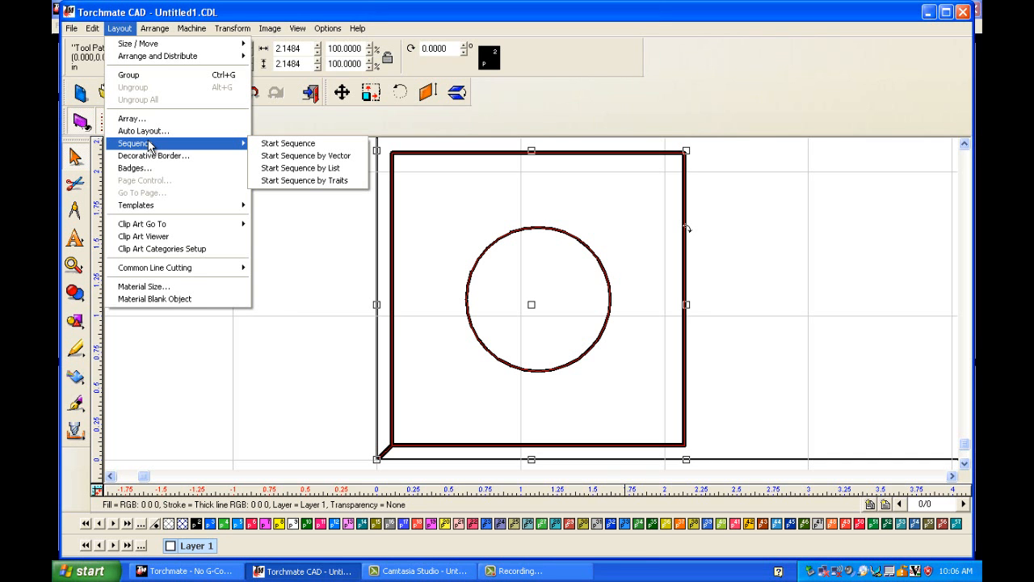
click(286, 169)
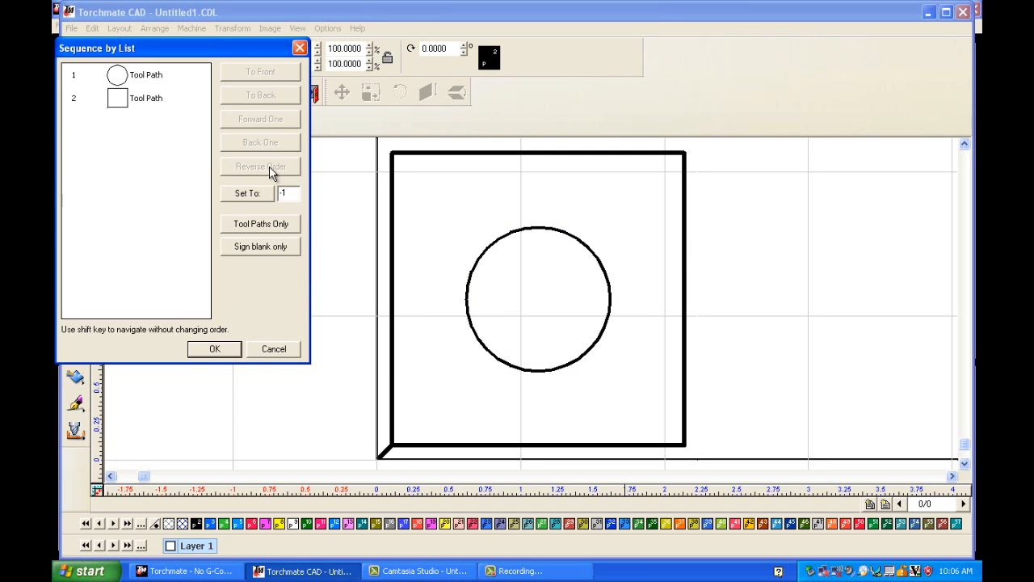
click(138, 99)
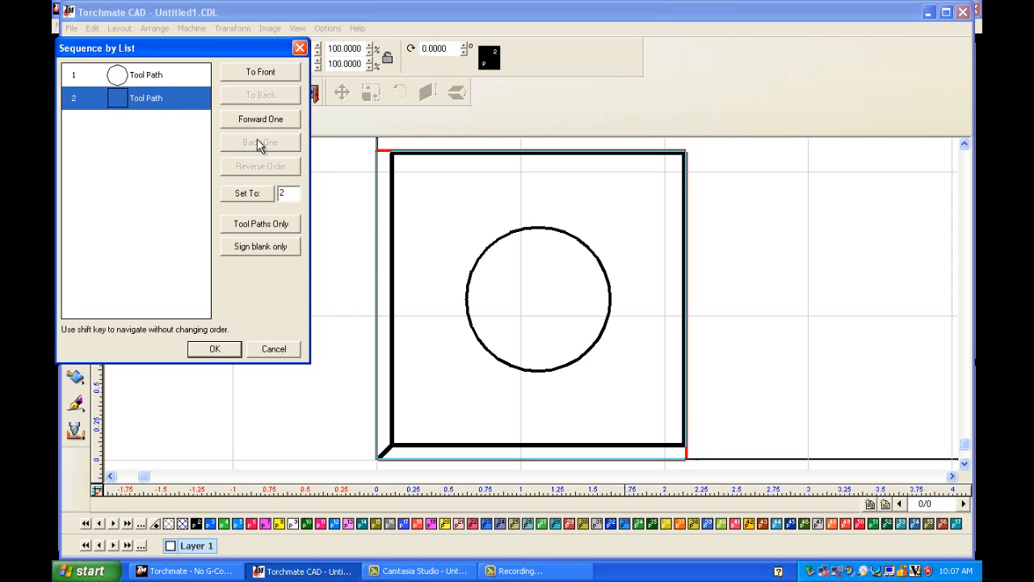
double_click(282, 193)
text(1)
click(245, 194)
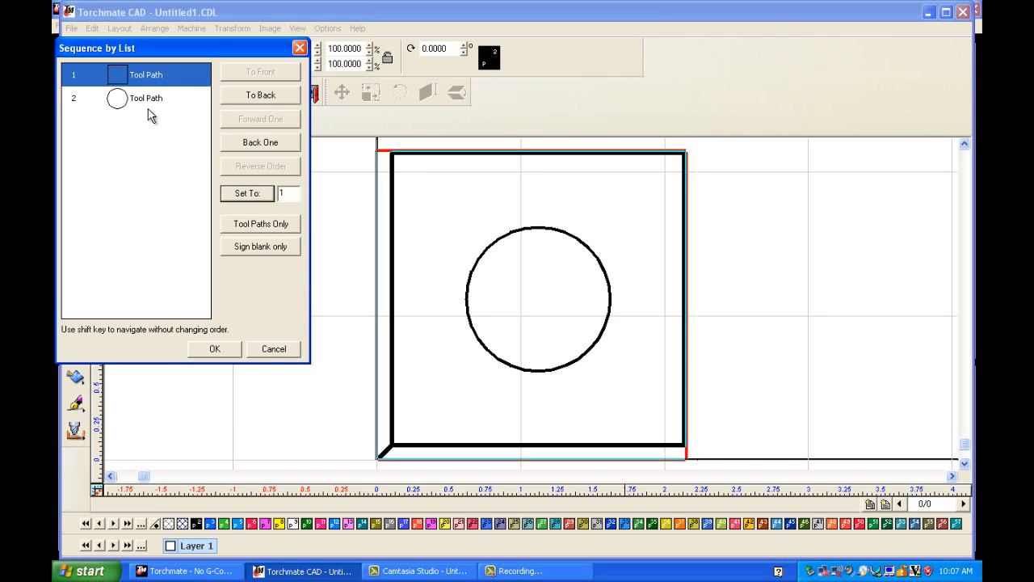
Set the square's tool path back to position 2 and accept the sequence.
double_click(286, 197)
text(2)
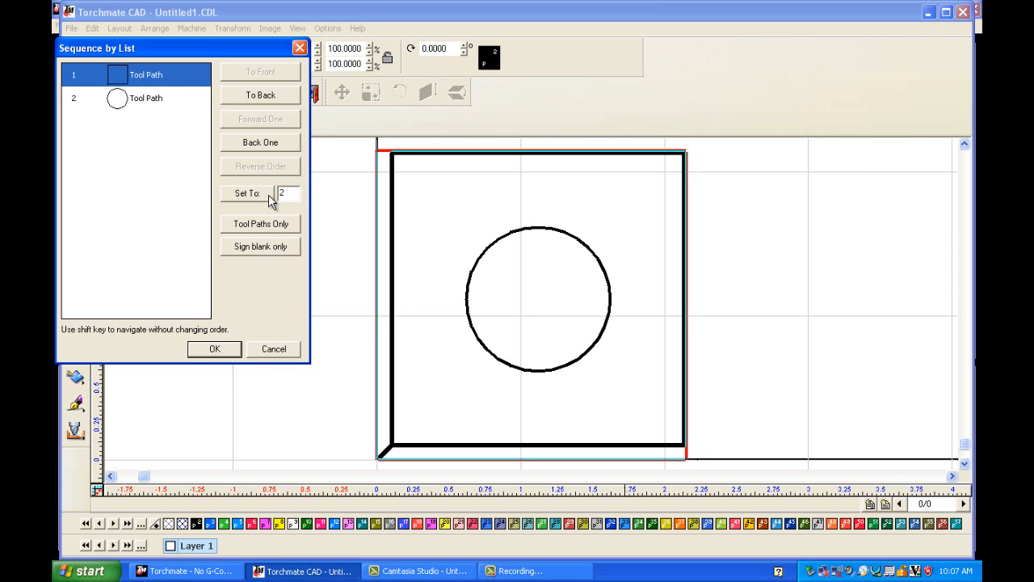
click(268, 195)
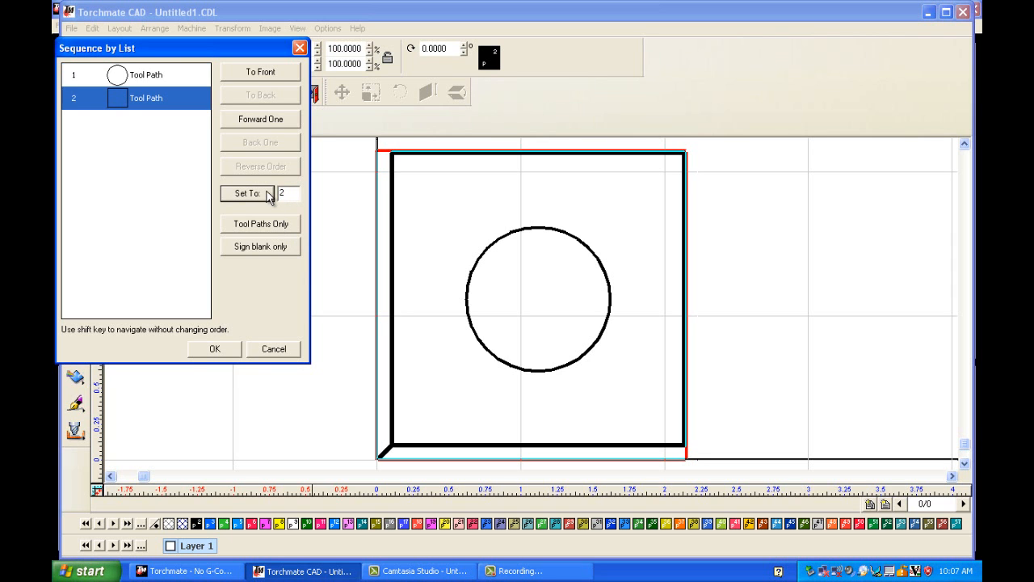
click(216, 352)
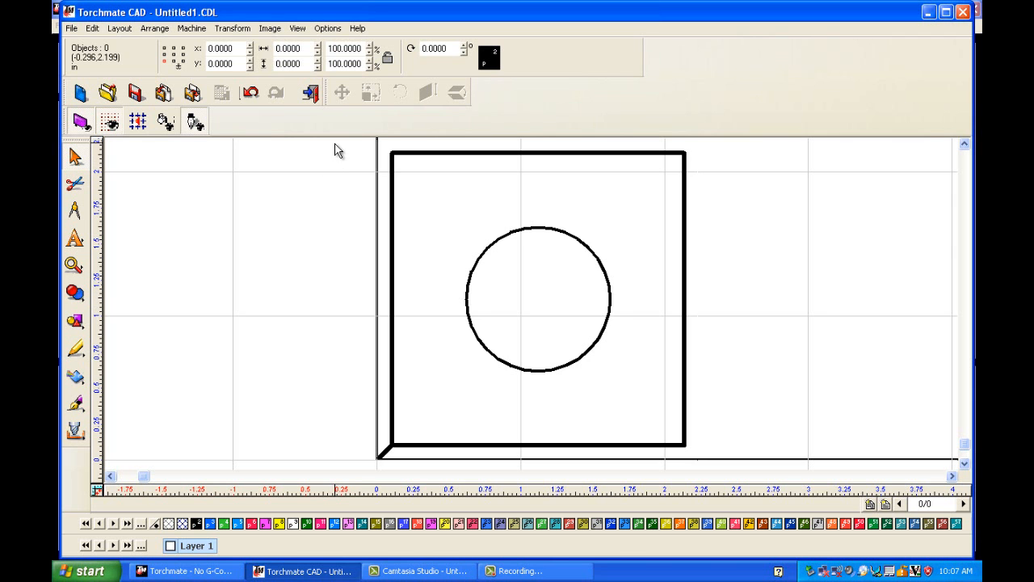
Select both tool paths and output them to the NC Manager to generate the G-code.
drag(336, 150, 764, 479)
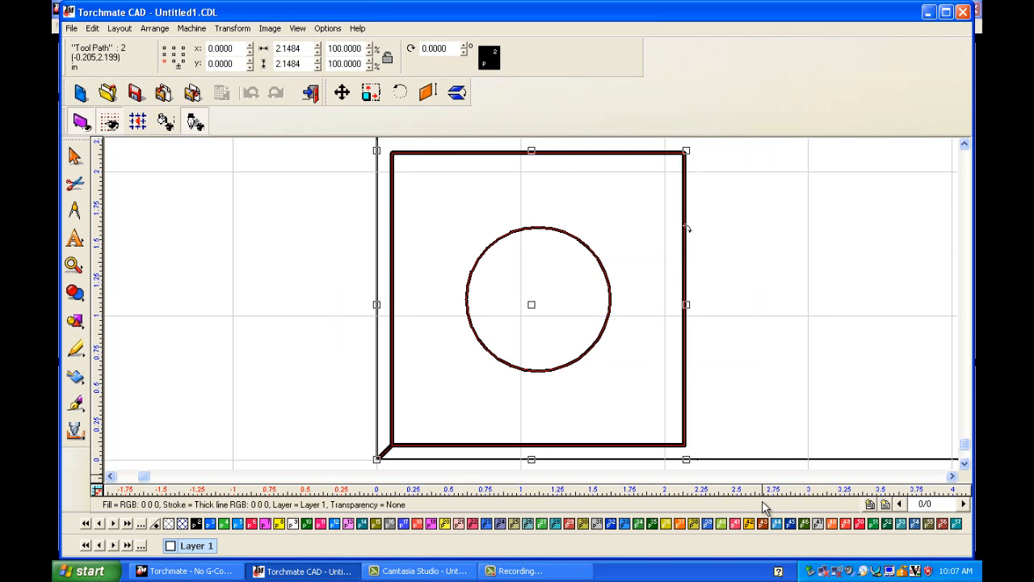
click(207, 30)
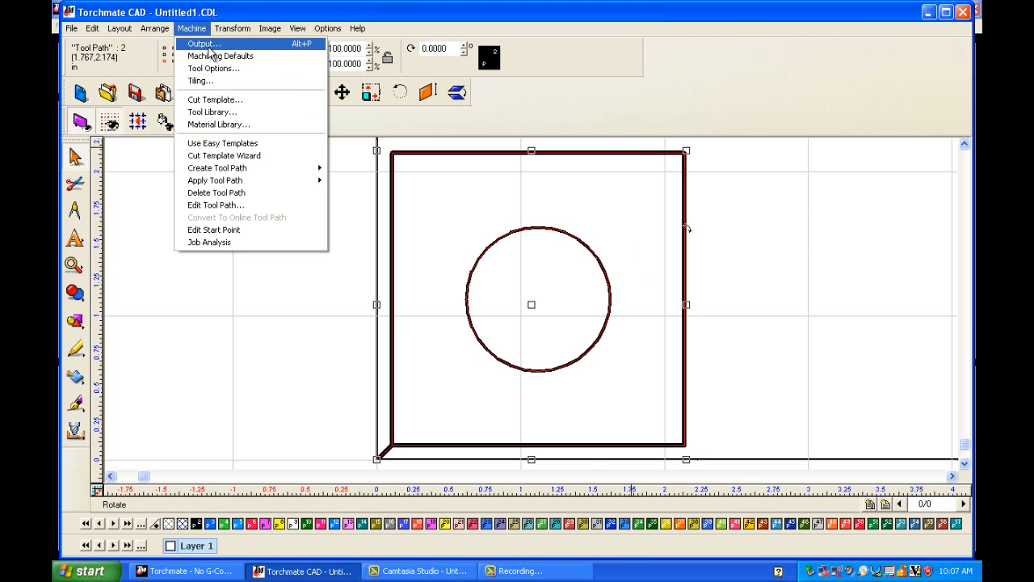
click(209, 46)
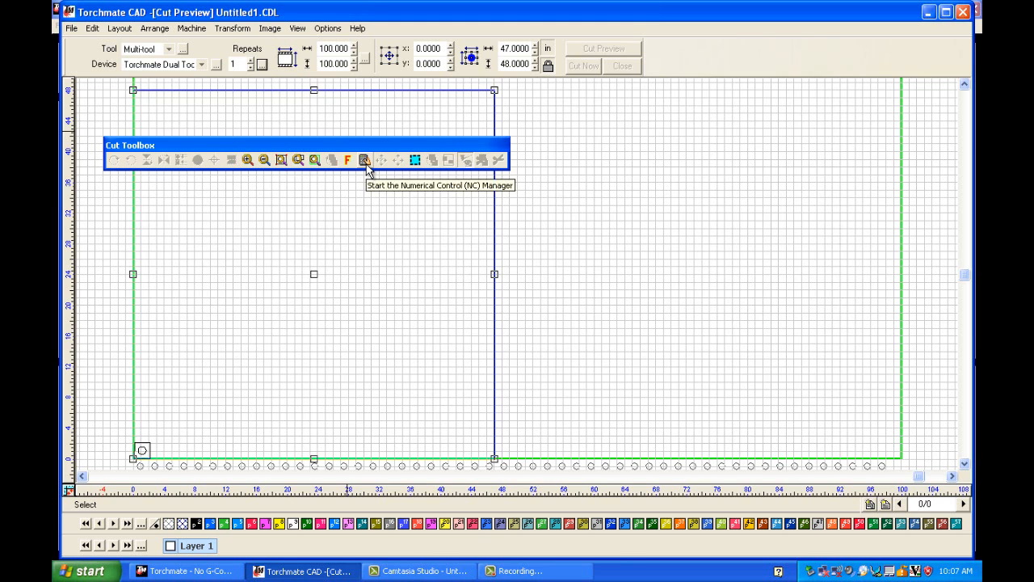
click(365, 161)
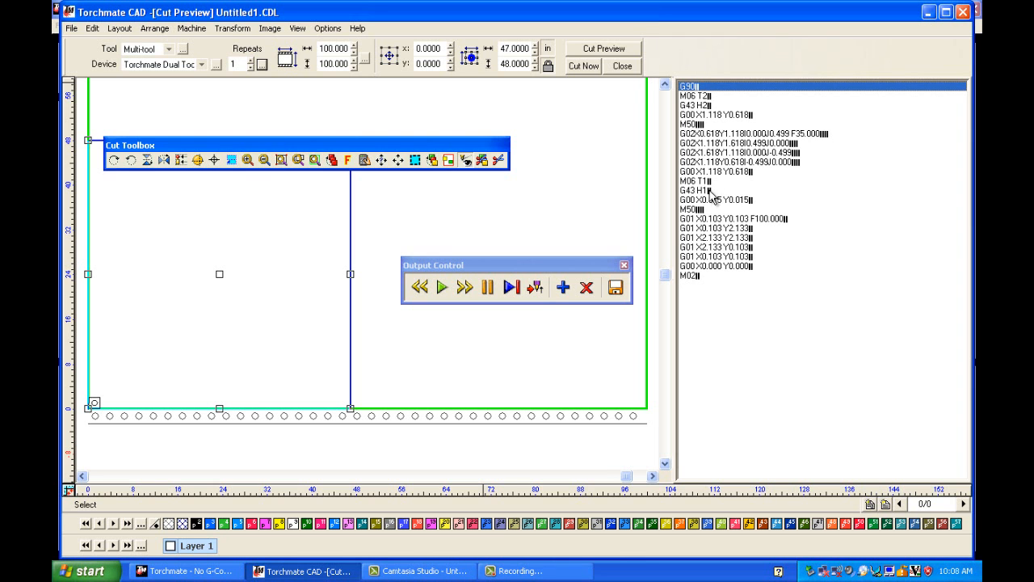
Save the G-code to the Desktop as an NC file named "platemarker test 1".
click(620, 292)
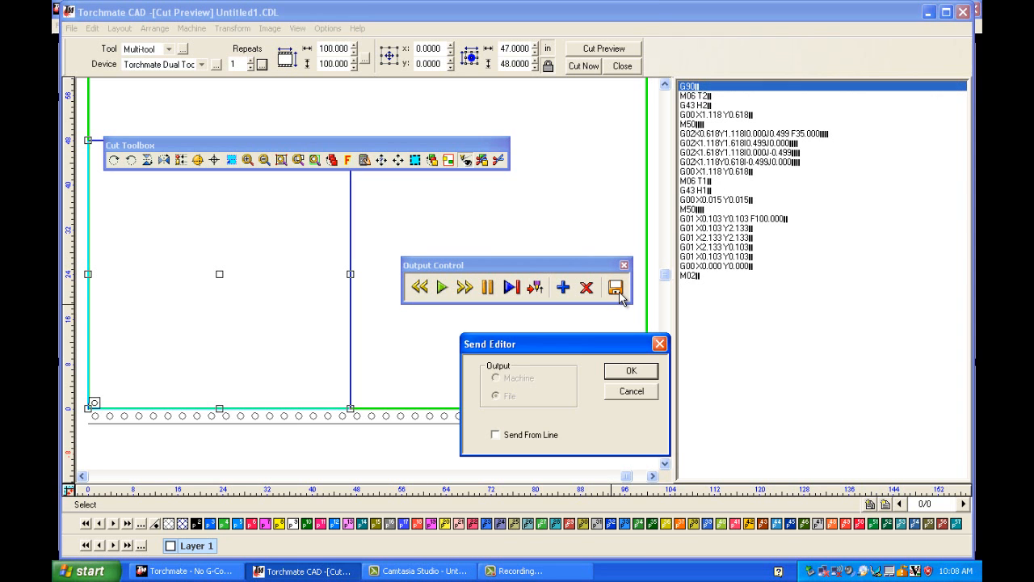
click(630, 371)
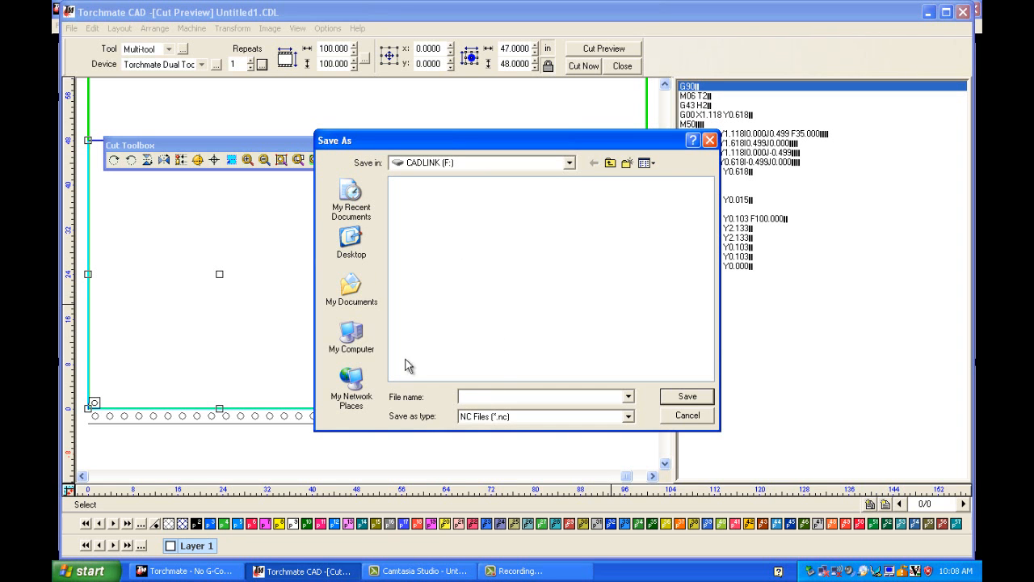
click(352, 255)
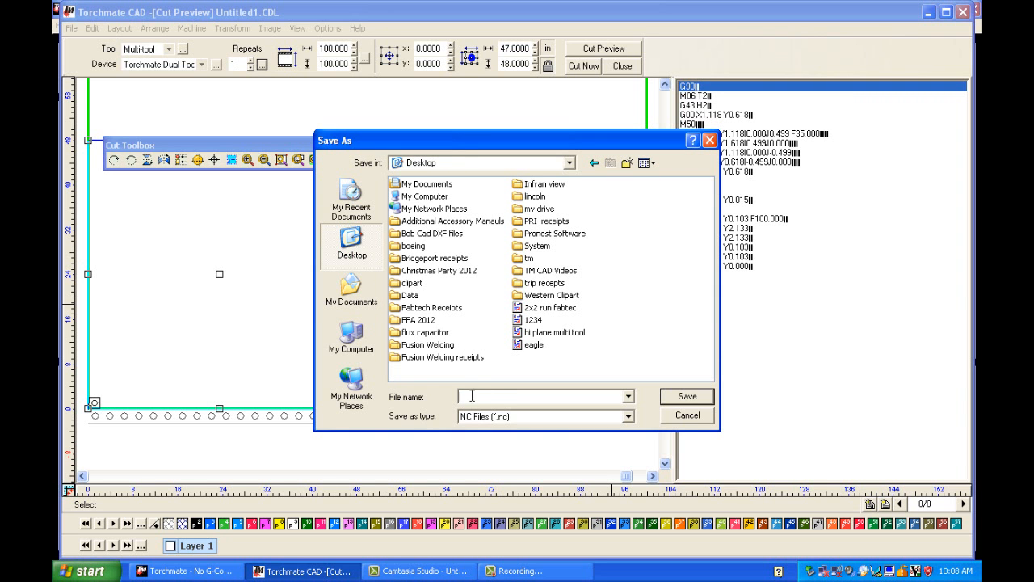
text(platemarker test 1)
click(675, 396)
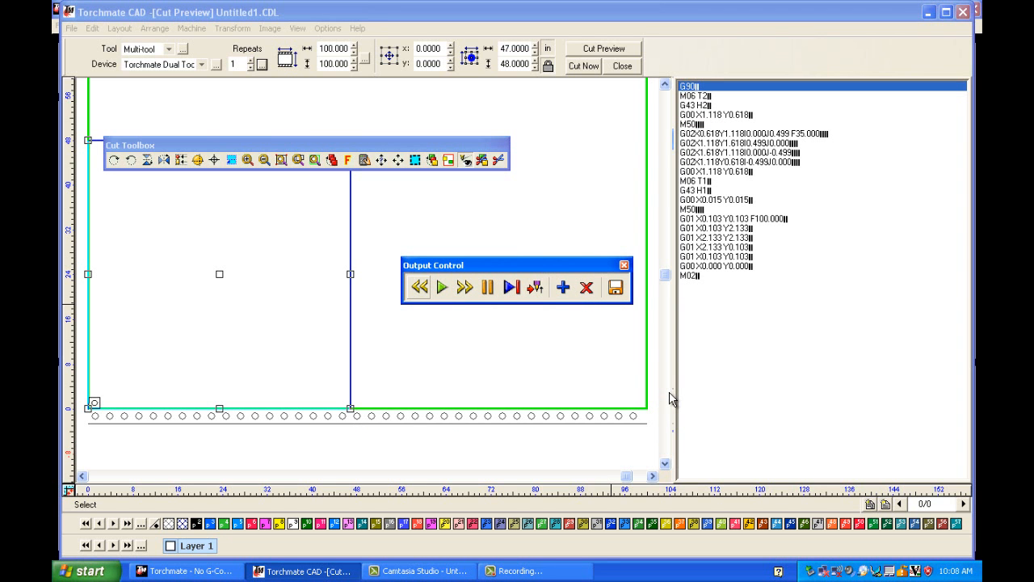
Close the NC Manager, start direct cut output to a file, cancel it, and leave the cut preview.
click(624, 265)
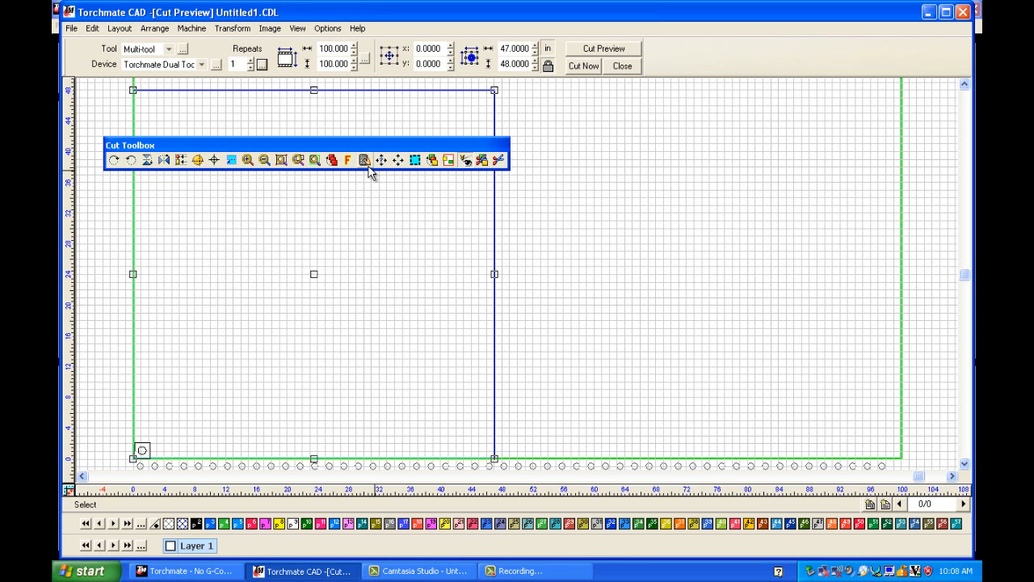
click(499, 160)
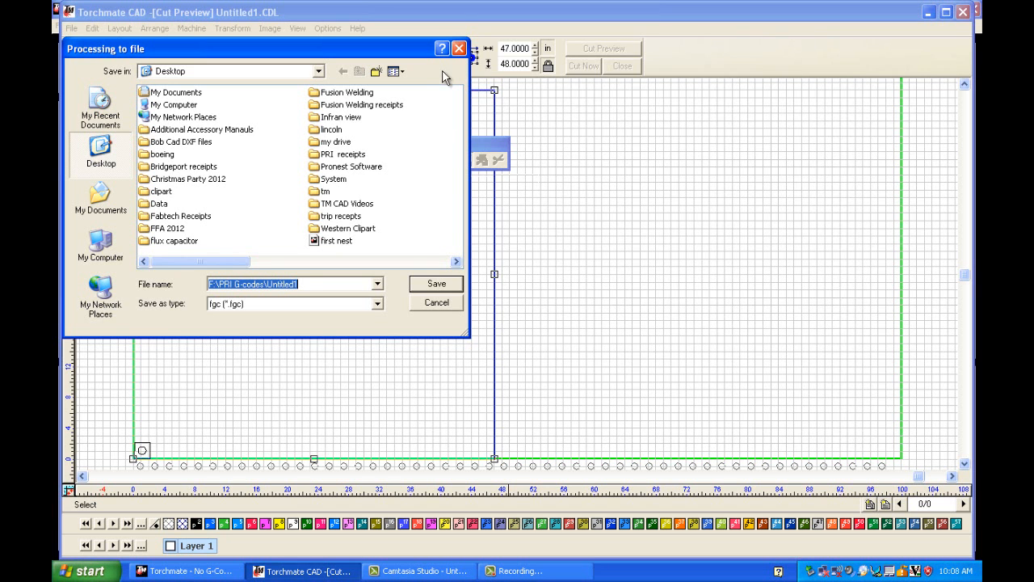
click(458, 48)
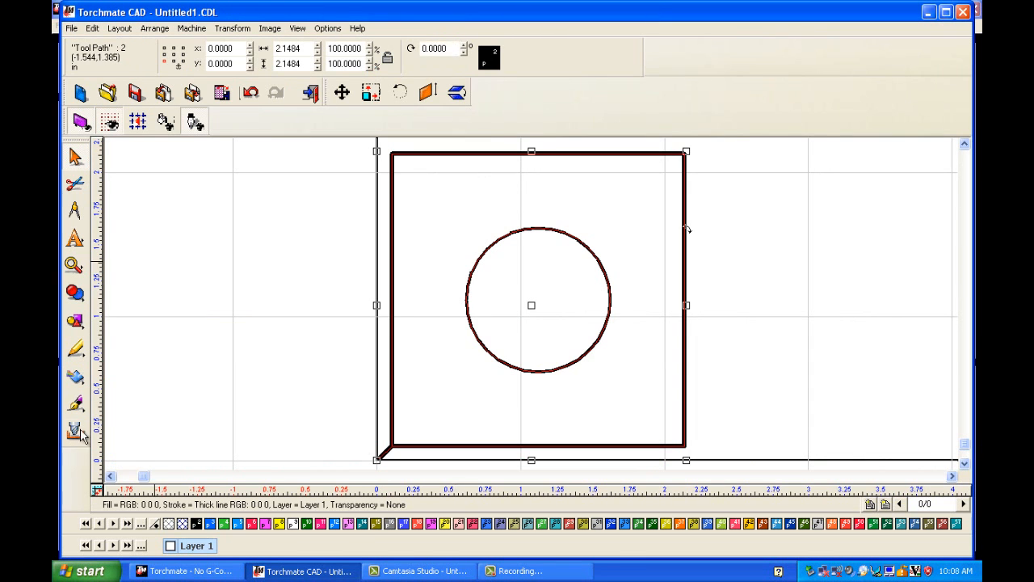
Switch to the Torchmate driver software and open the G-code file "platemarker test 1" from the Desktop.
click(151, 572)
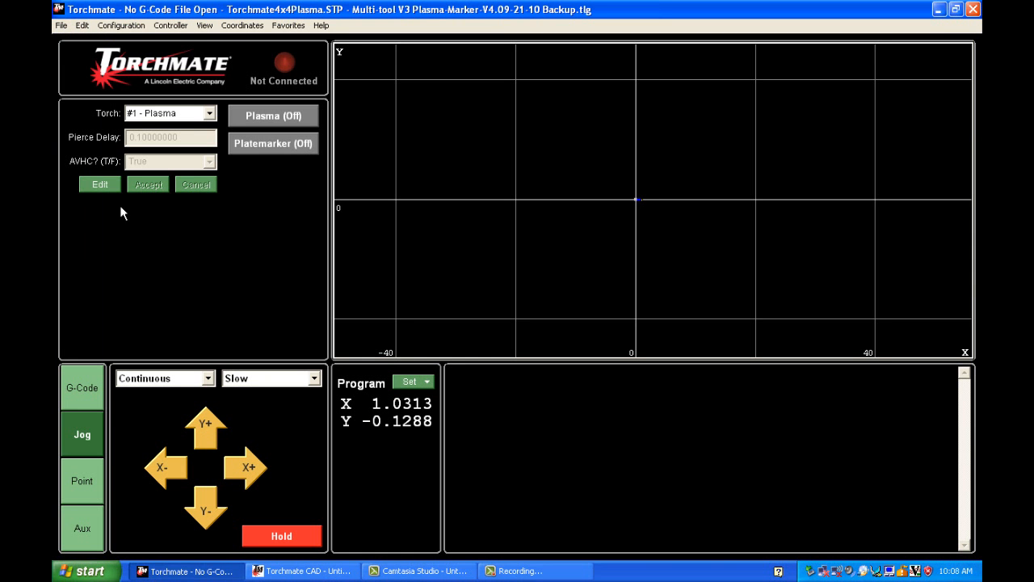
click(62, 26)
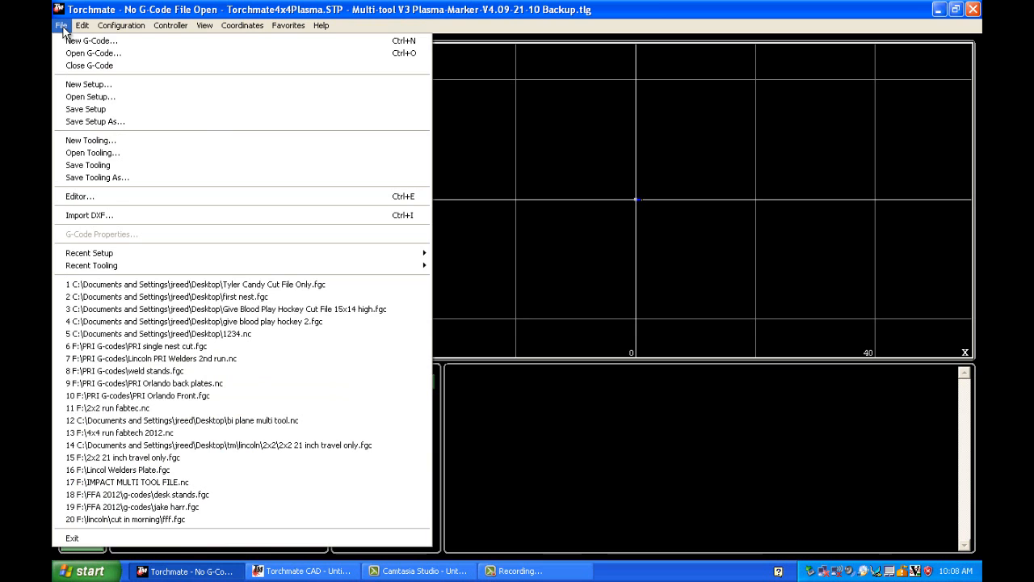
click(70, 53)
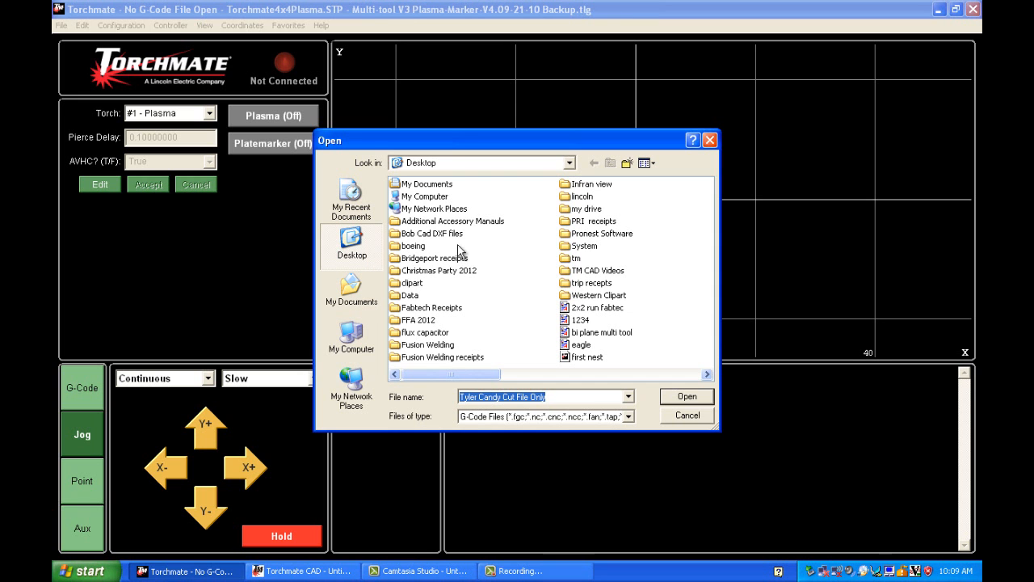
click(707, 374)
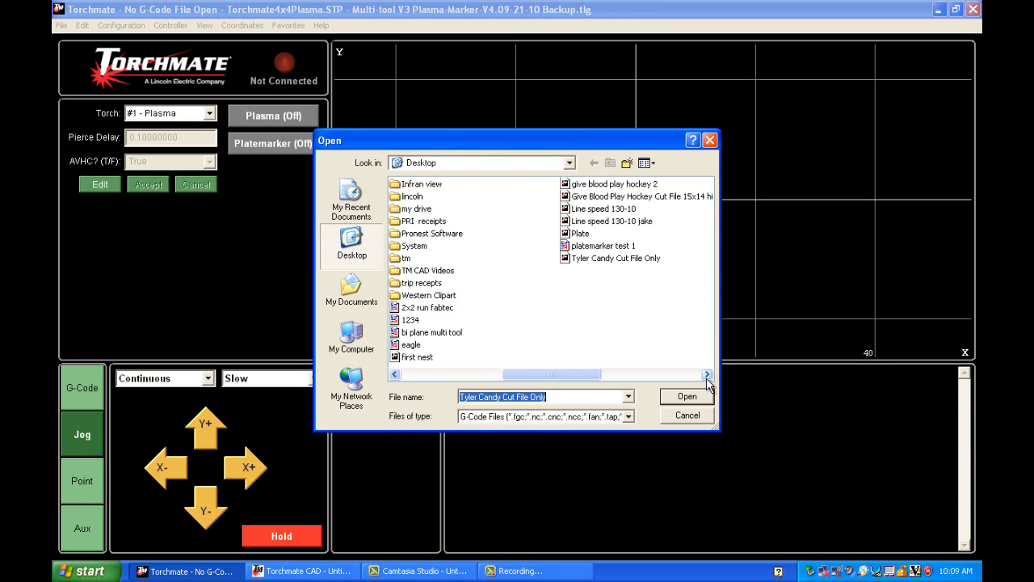
click(600, 247)
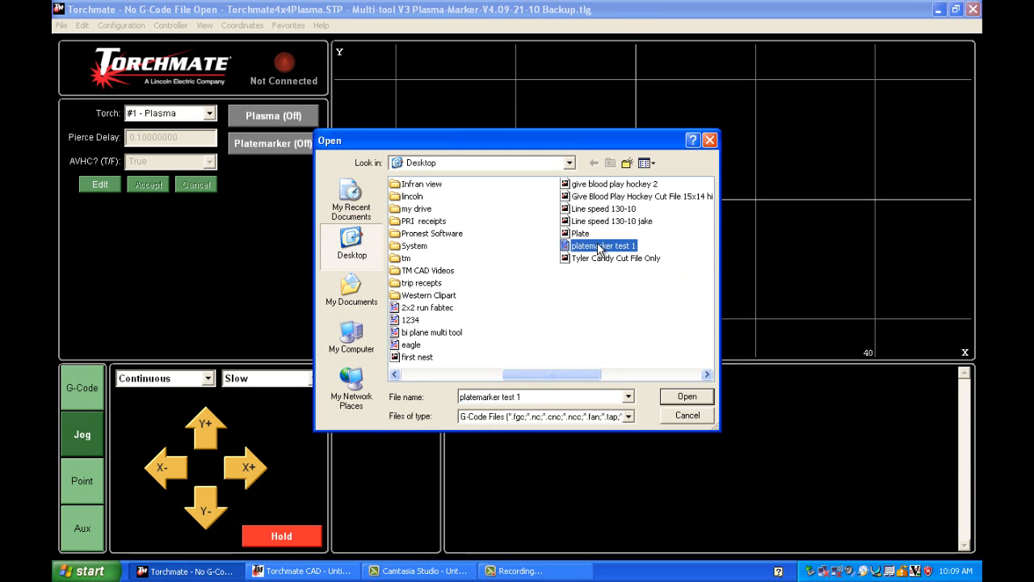
click(683, 400)
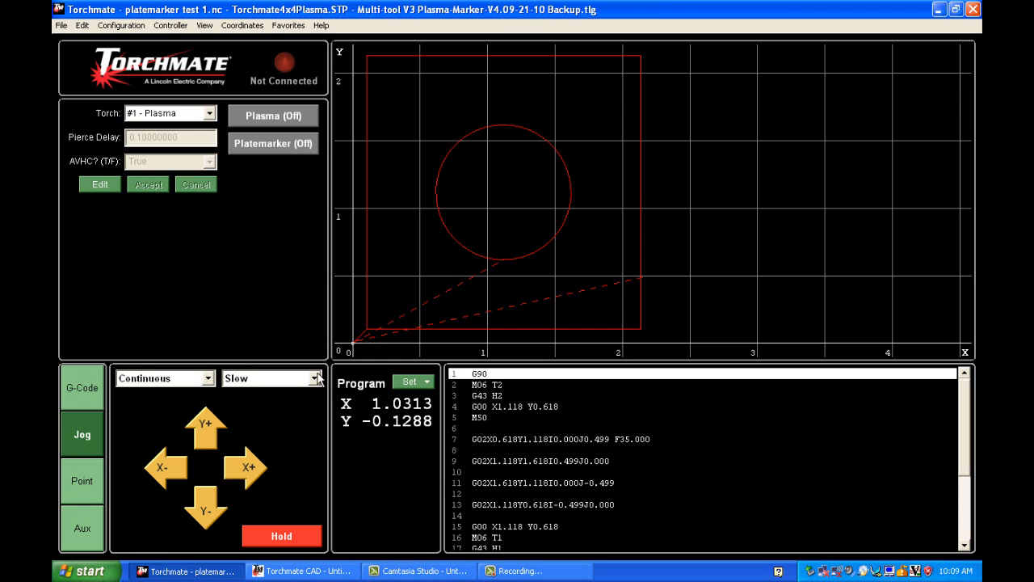
Jog the machine at Medium speed in negative X and negative Y to about X -0.92, Y -1.68.
click(314, 378)
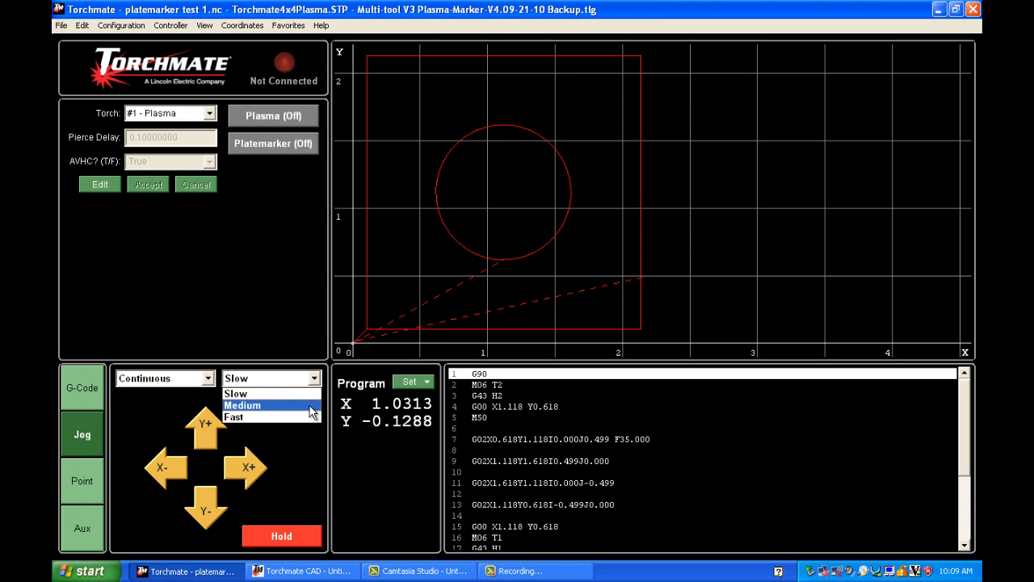
click(310, 406)
click(165, 471)
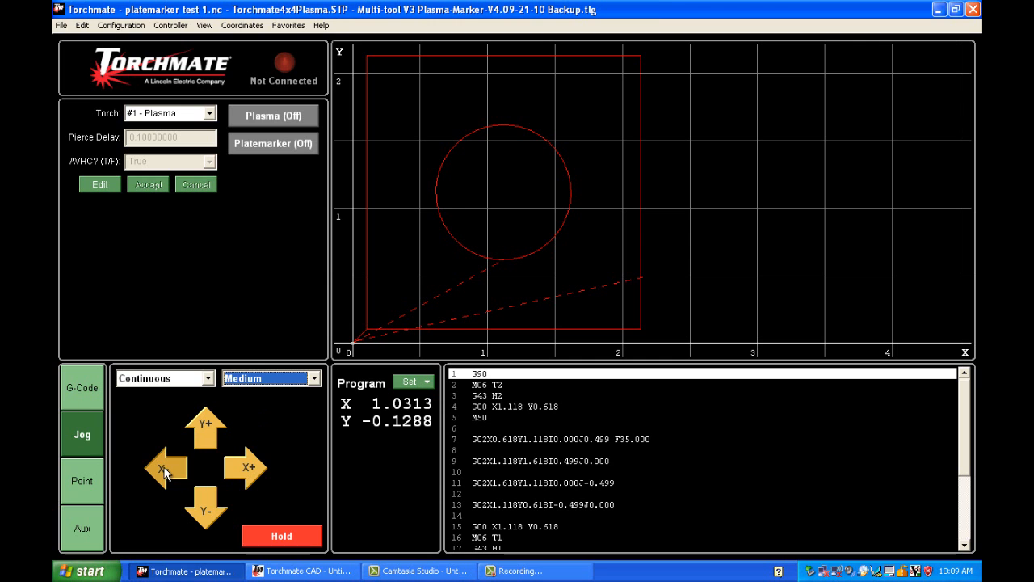
click(210, 511)
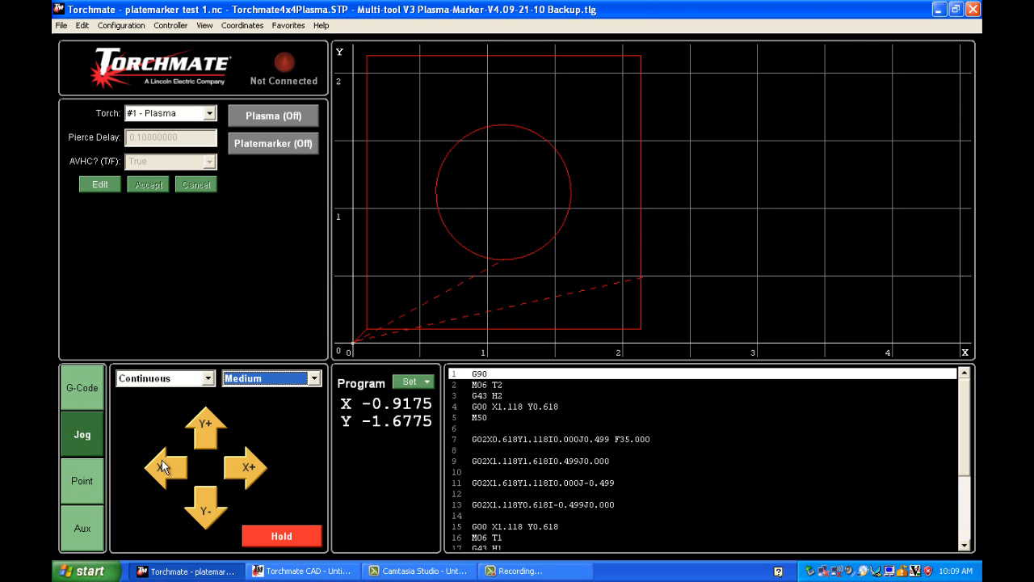
Reduce the jog speed to Slow and continue in negative X and Y to about X -1.26, Y -1.84.
click(314, 378)
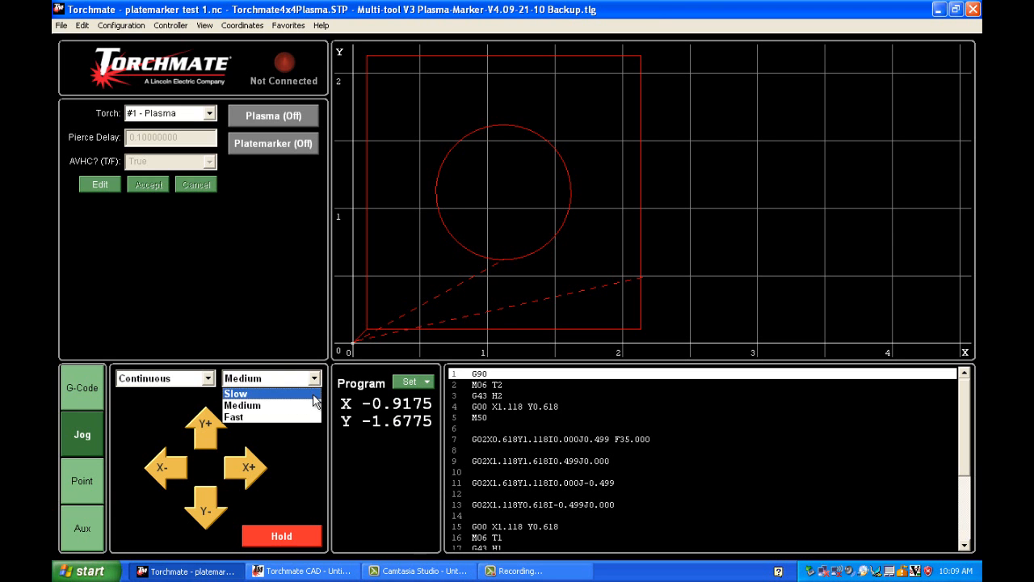
click(314, 393)
click(173, 475)
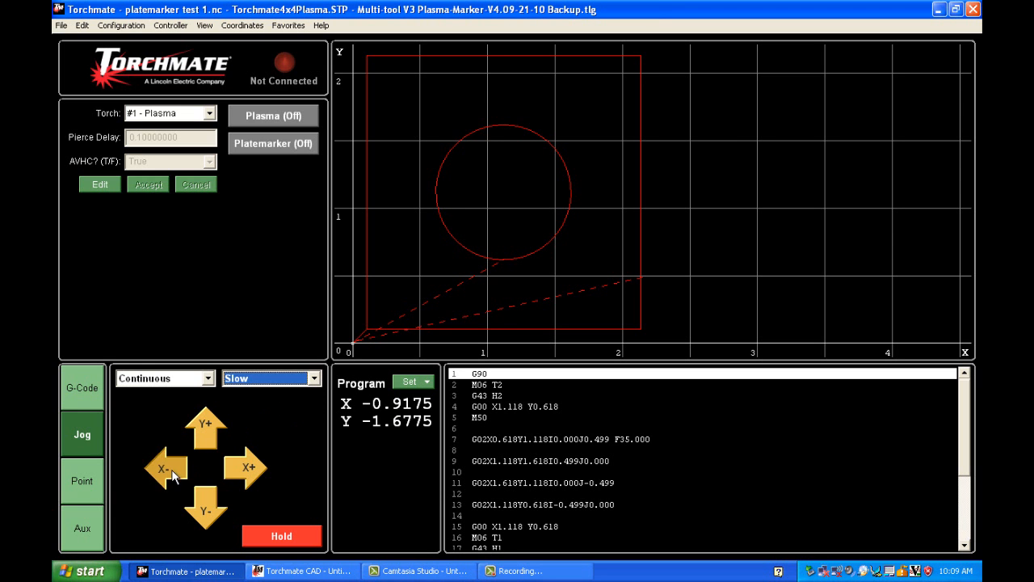
click(199, 513)
click(170, 462)
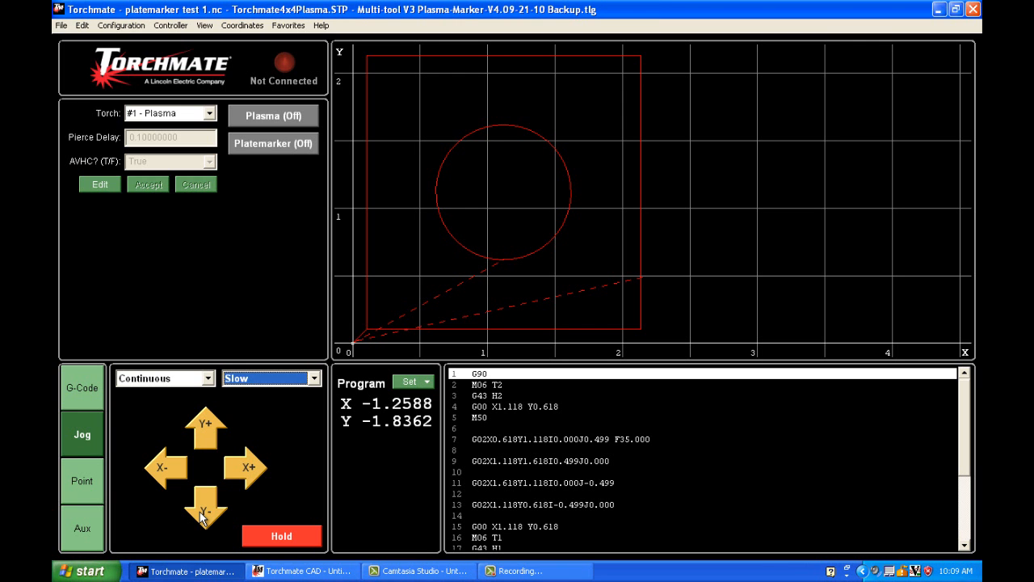
Make #2 - Platemarker the active torch and zero the program X and Y coordinates at its current position.
click(210, 114)
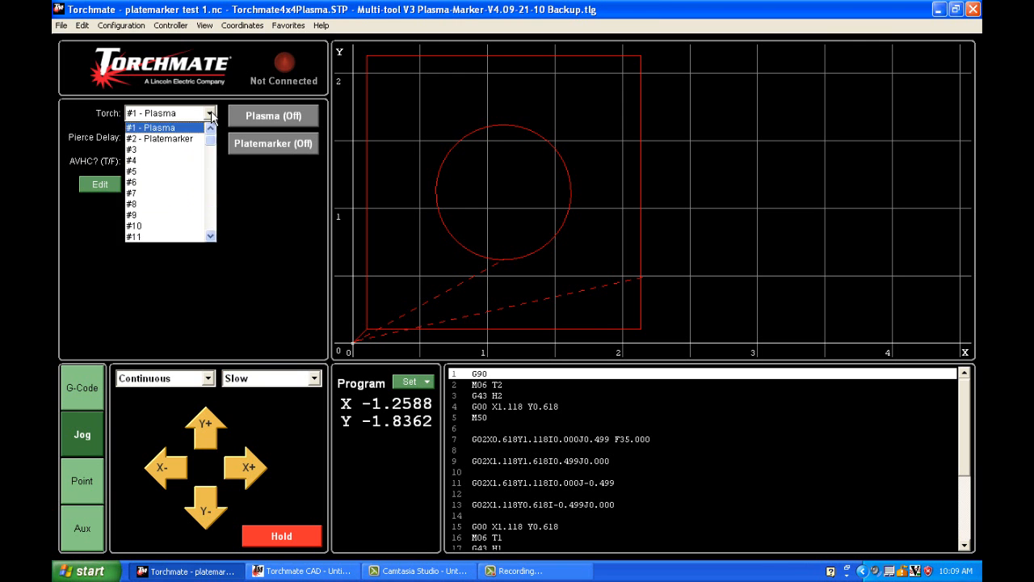
click(190, 139)
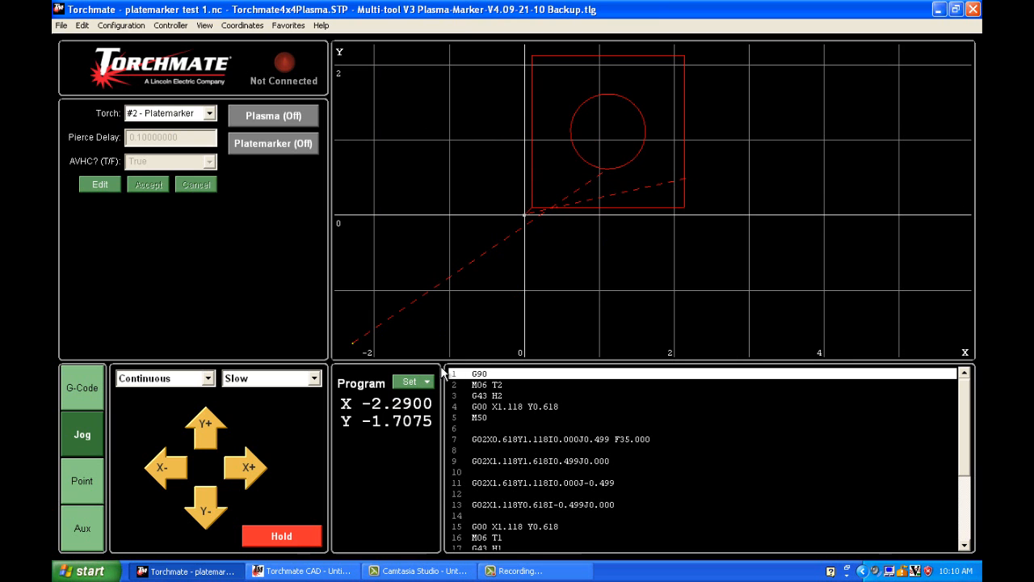
click(425, 386)
click(427, 397)
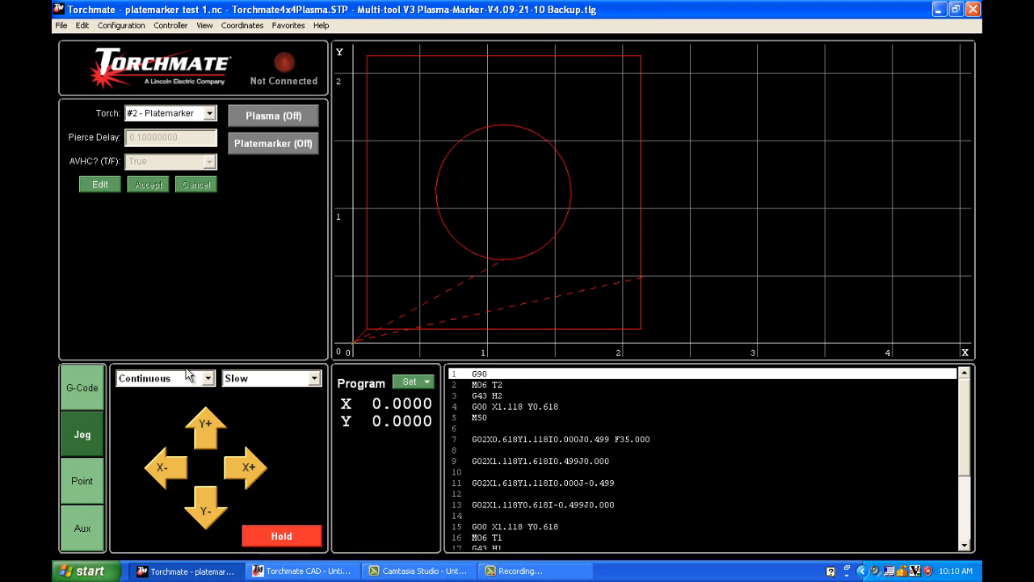
Start running the loaded G-code program in Continuous mode from its first line.
click(96, 386)
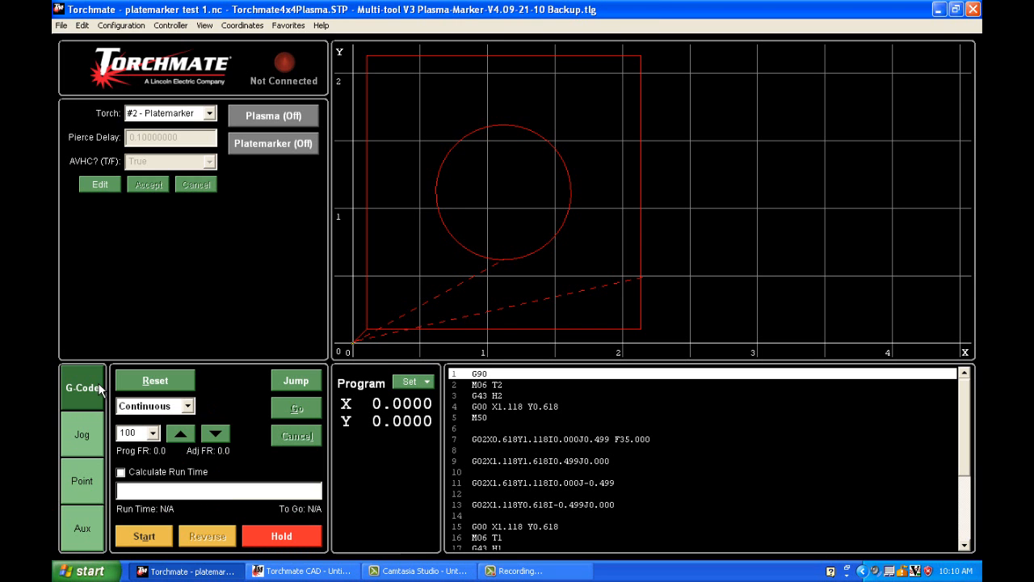
click(144, 536)
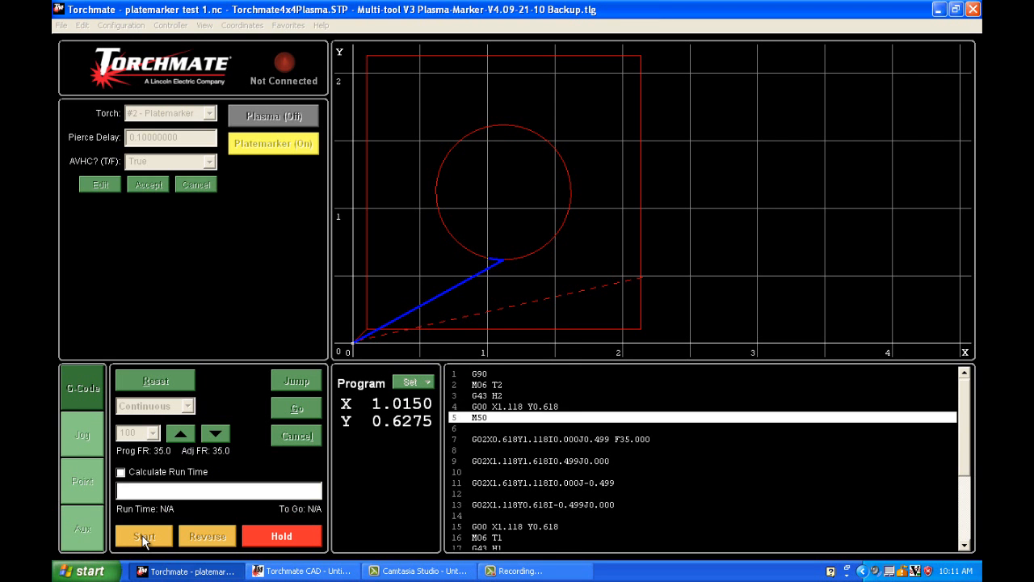